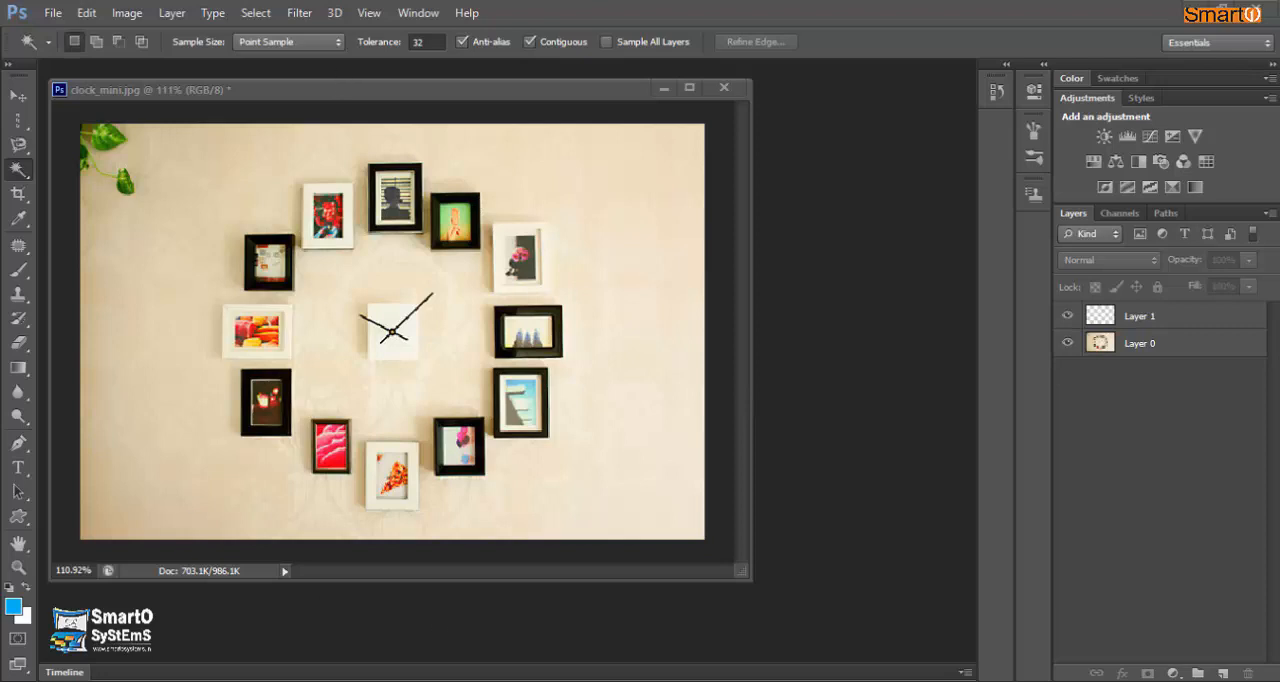
- Activate the Magic Wand tool and make Layer 0 the active layer for selecting
right_click(22, 173)
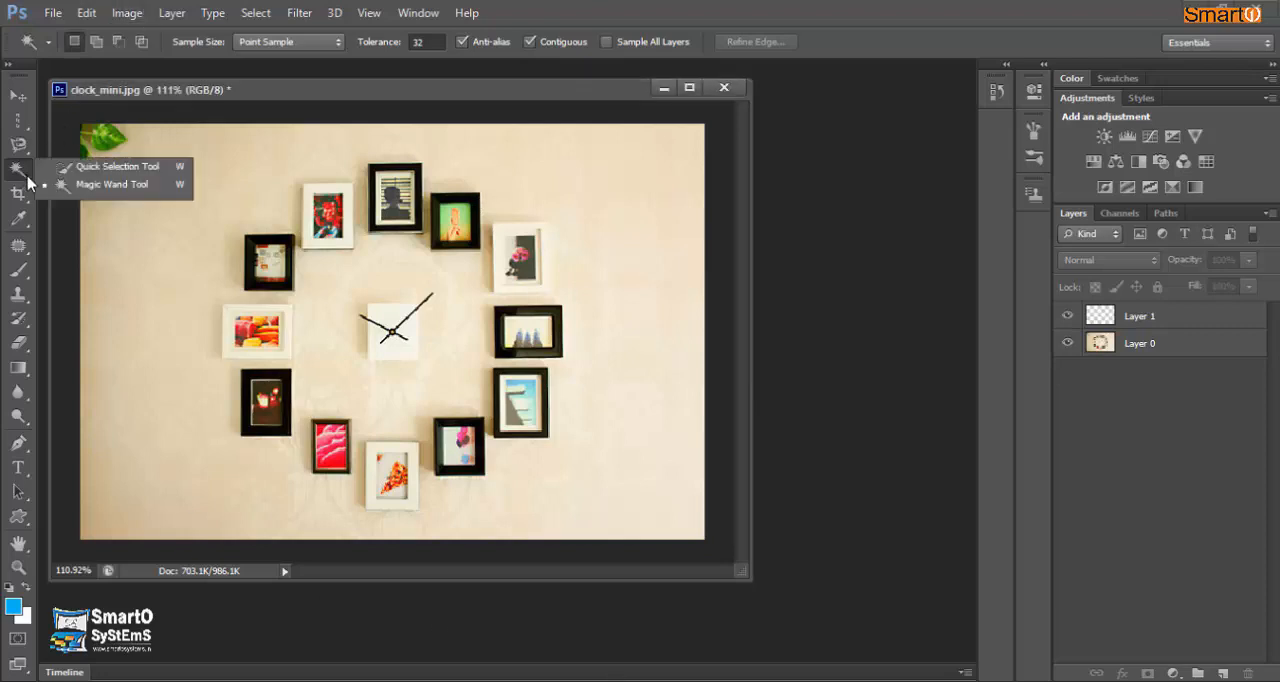
click(95, 185)
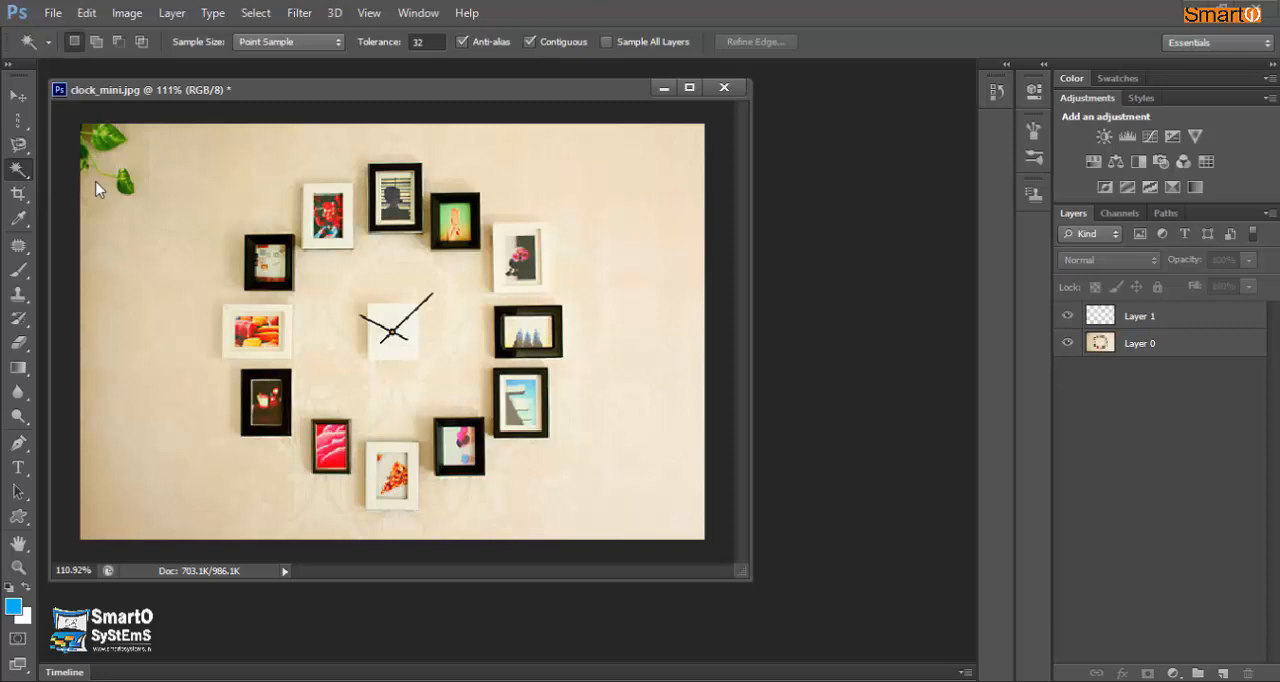
click(167, 239)
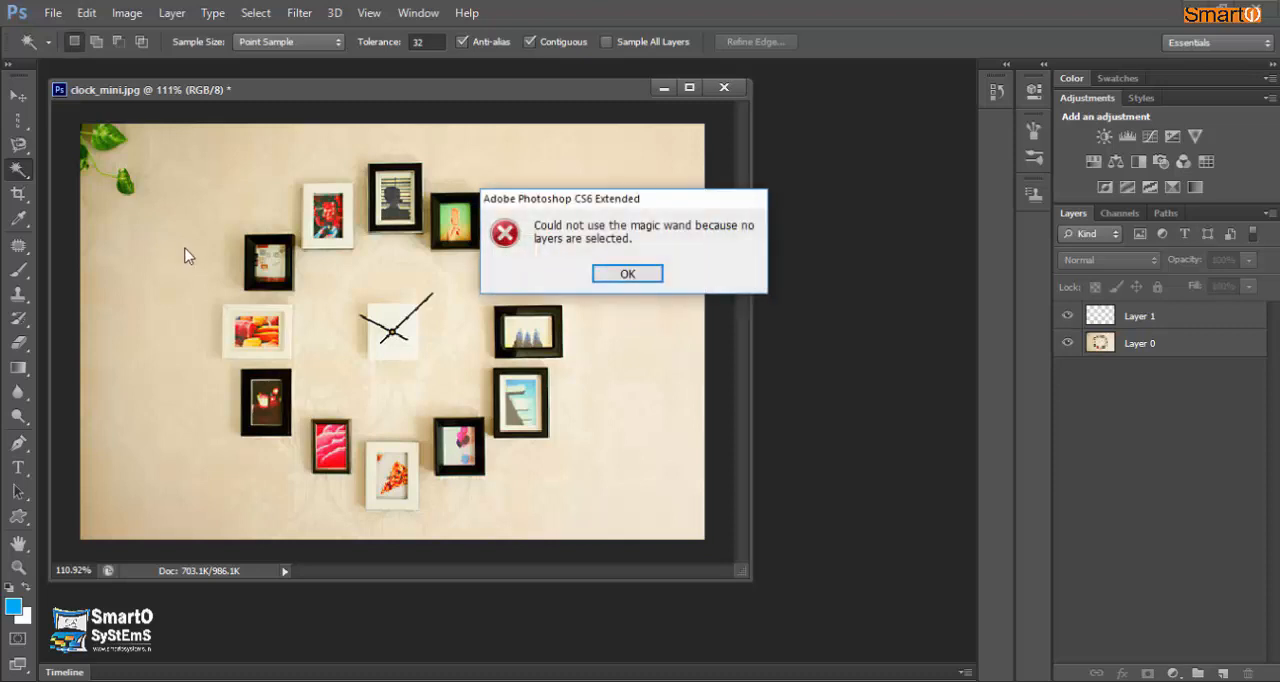
click(630, 274)
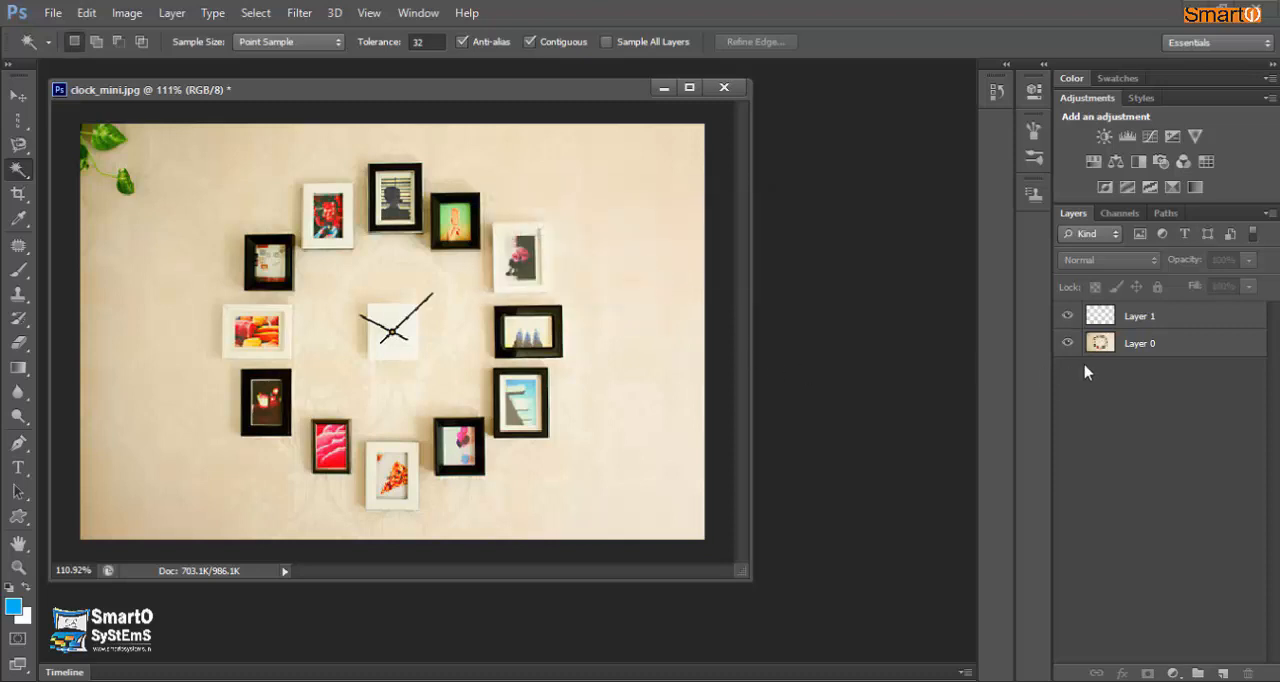
click(1110, 344)
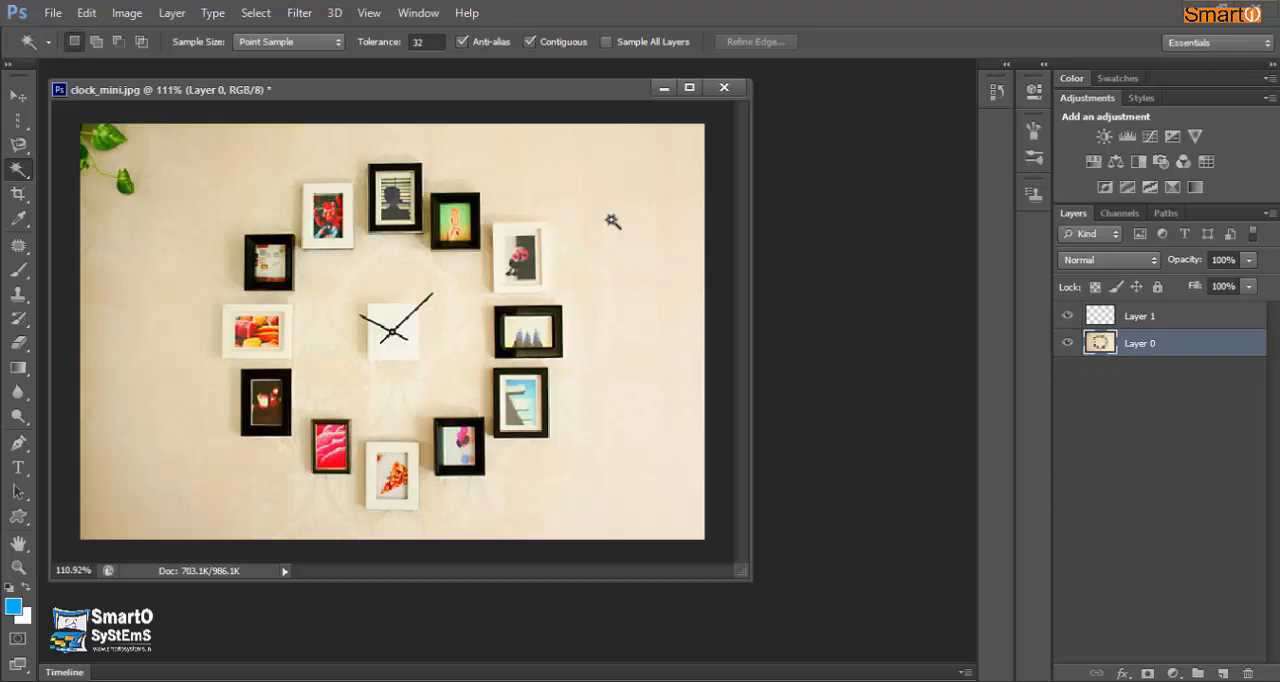
- Try selecting the black frame around the green picture with the Magic Wand, and clear the selection
scroll(468, 200, up, 3)
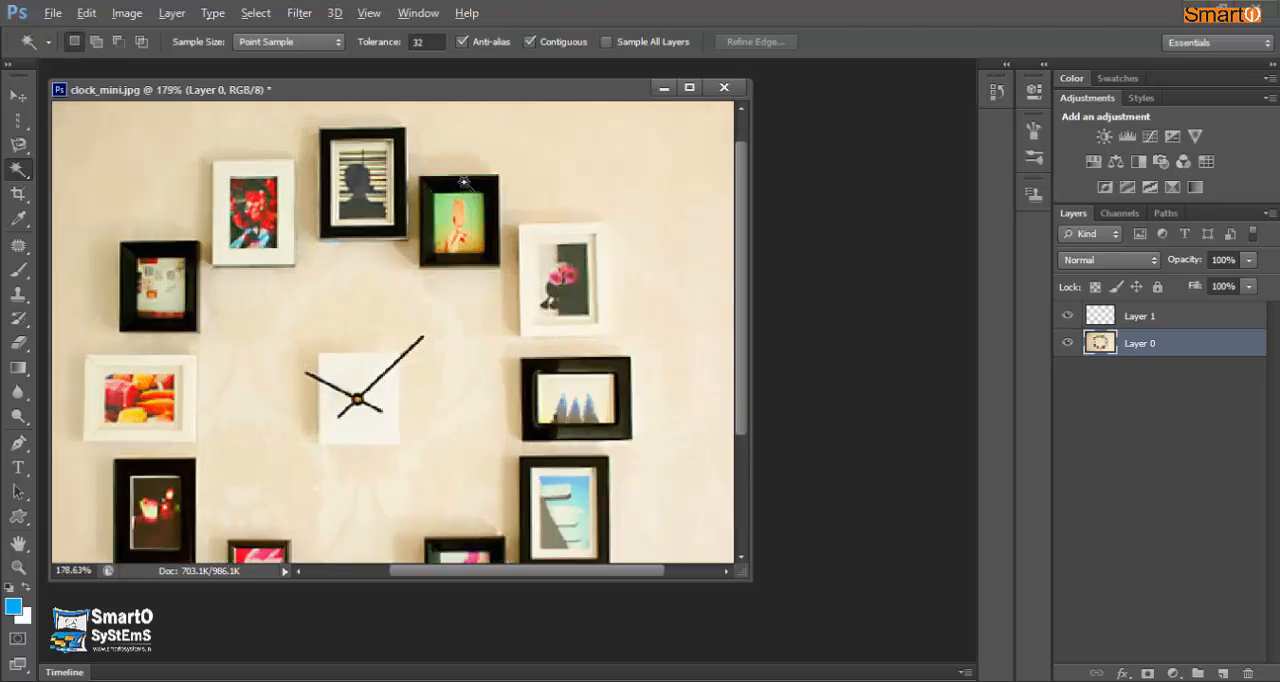
scroll(464, 182, up, 3)
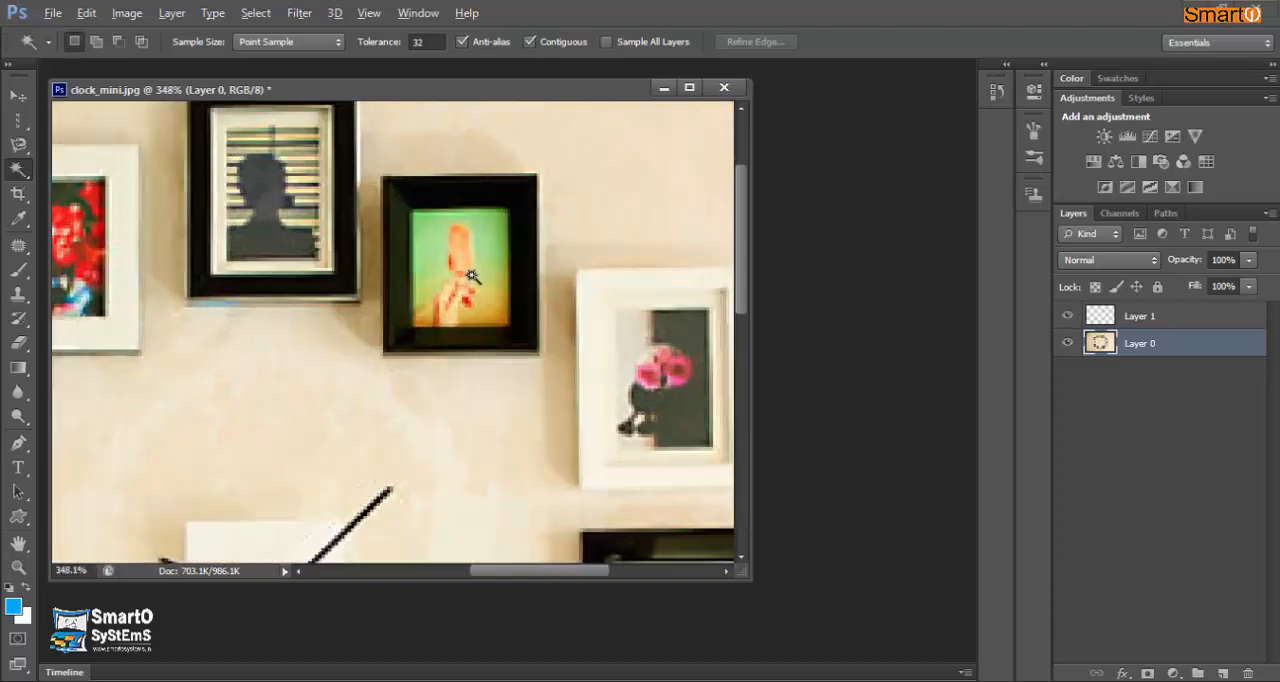
key(alt)
click(458, 193)
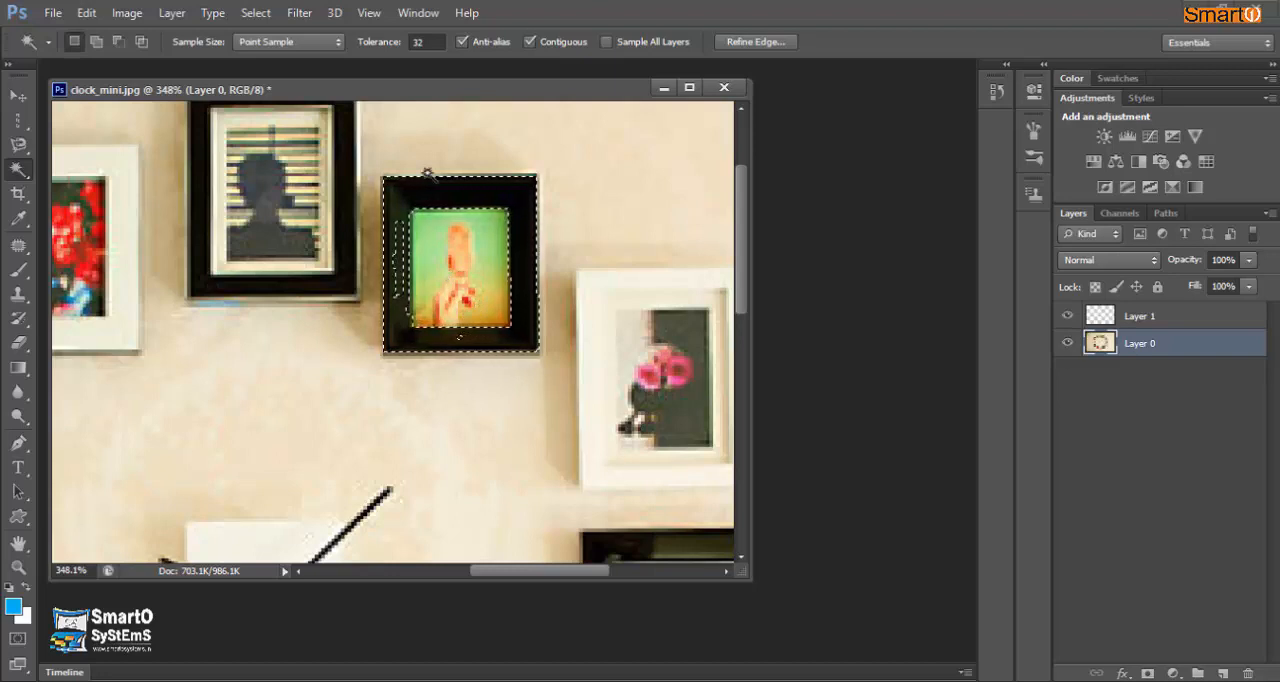
key(ctrl+d)
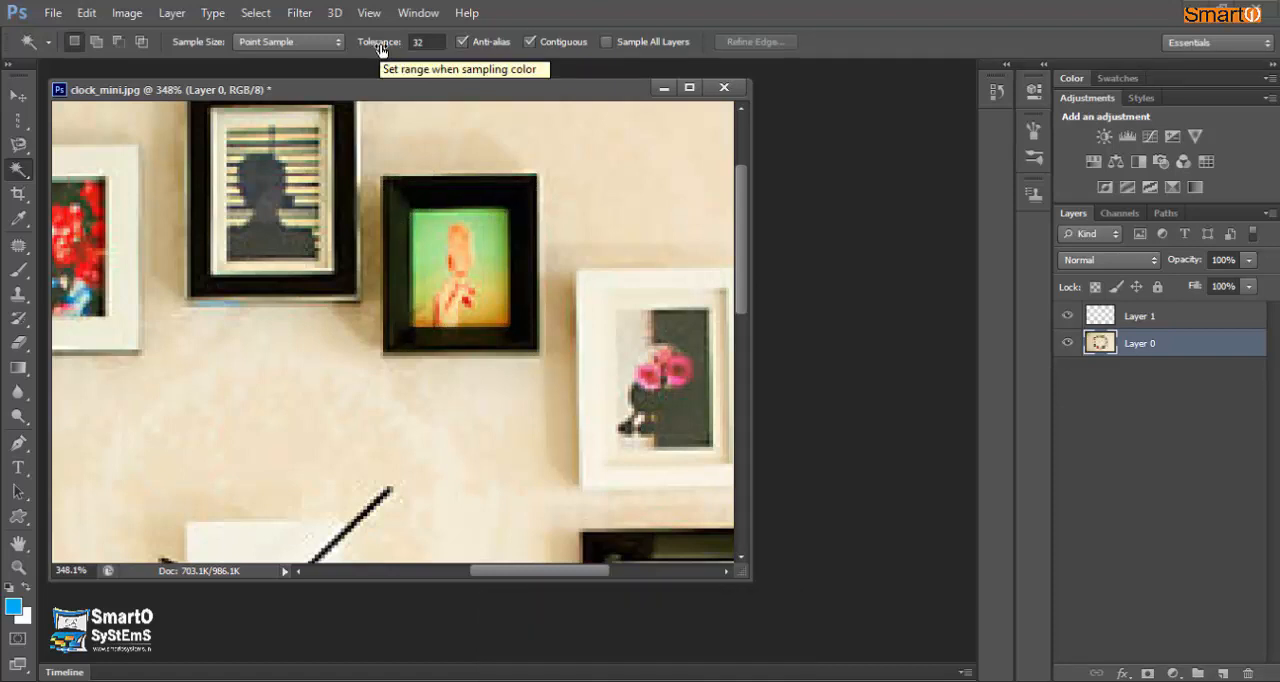
- Set the Magic Wand tolerance to 45 and select the black frame around the green picture
click(430, 42)
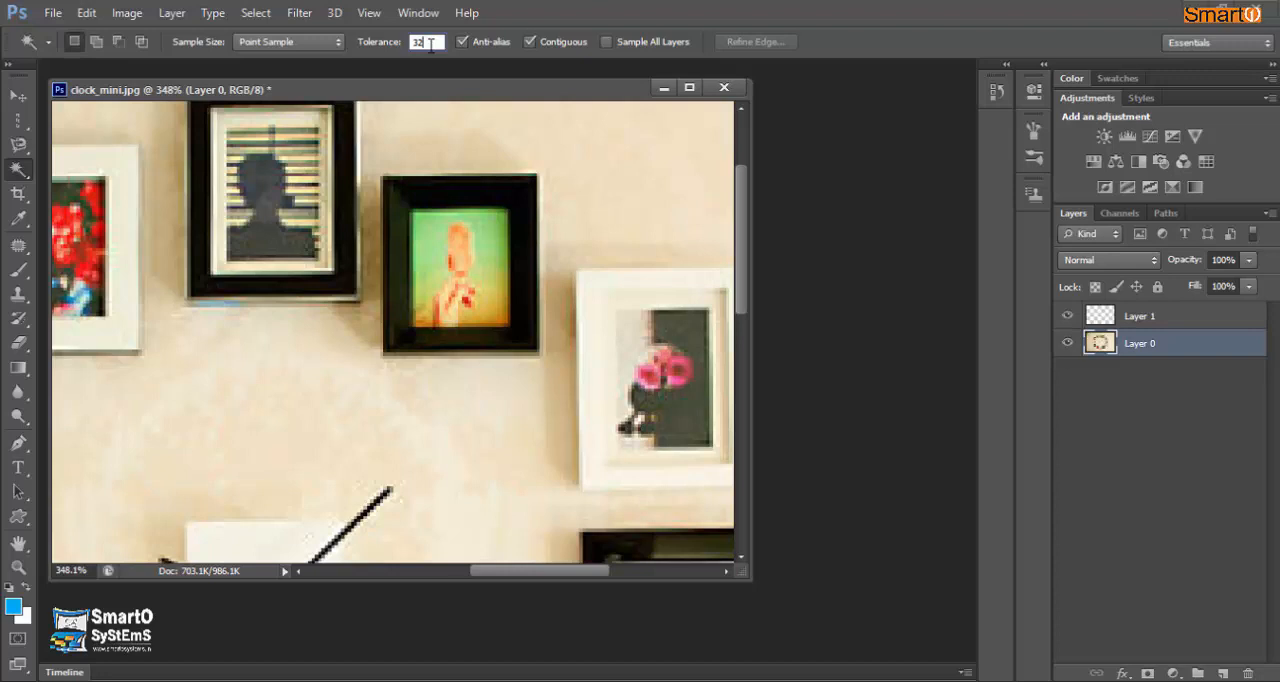
key(BackSpace)
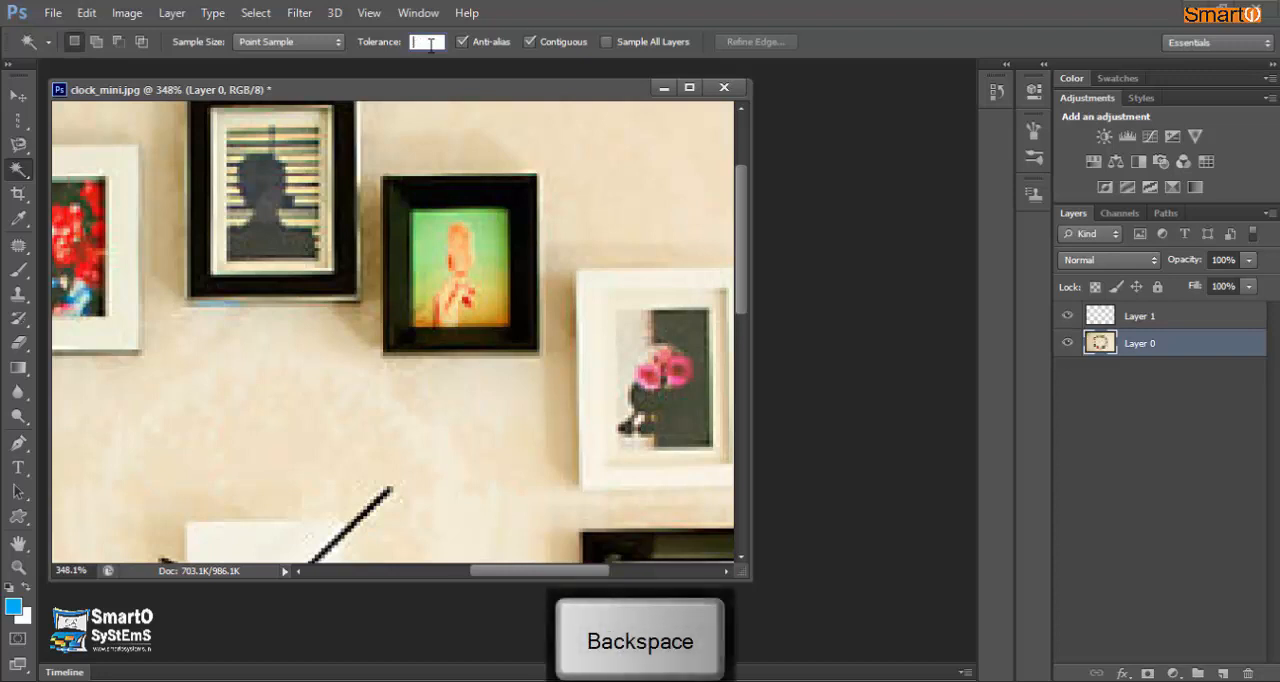
text(45)
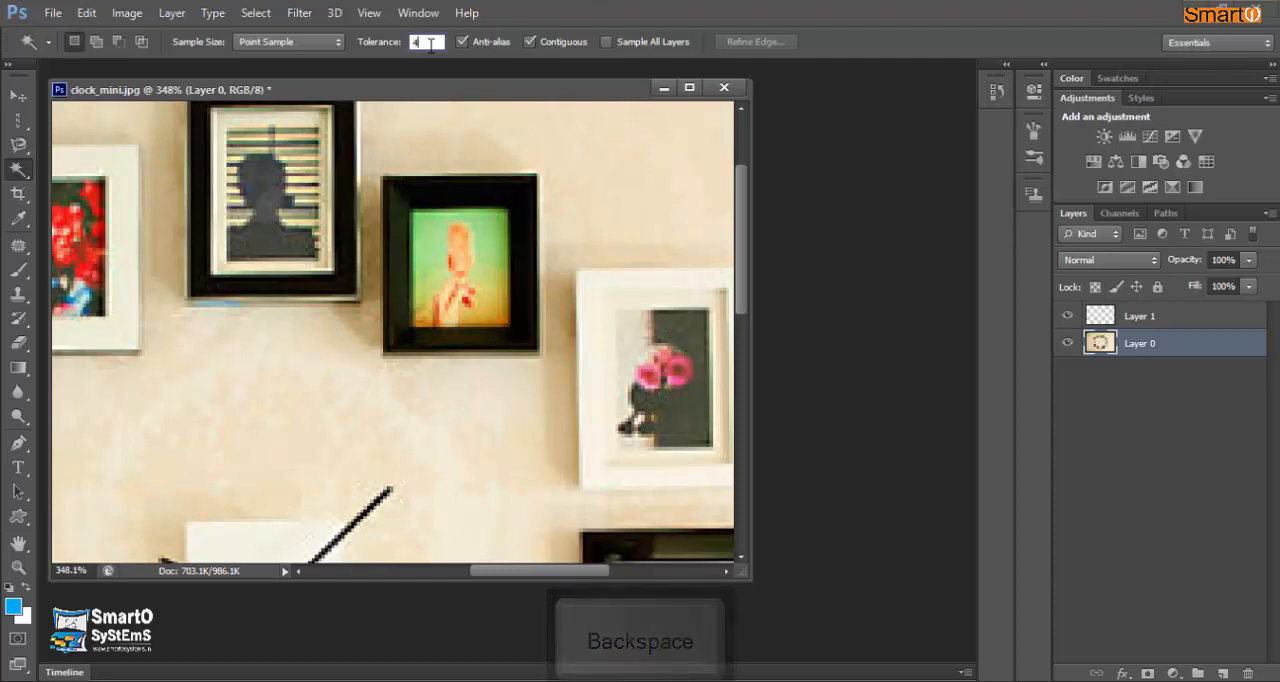
key(Return)
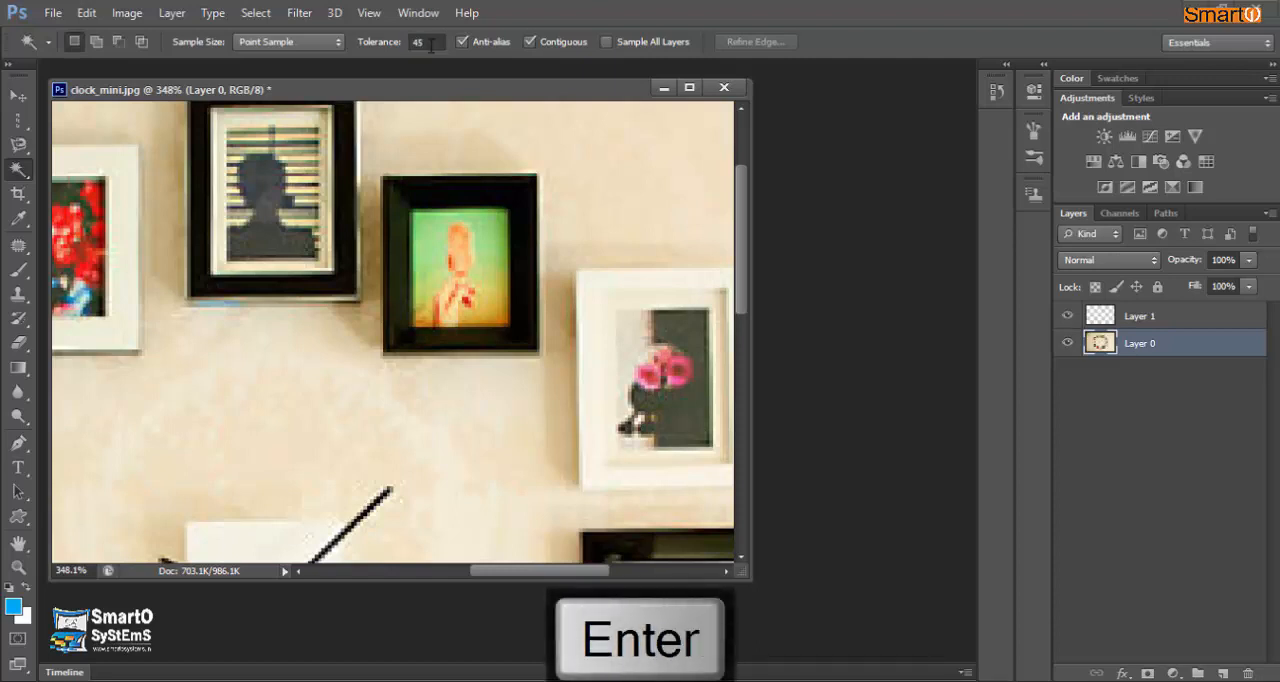
click(476, 186)
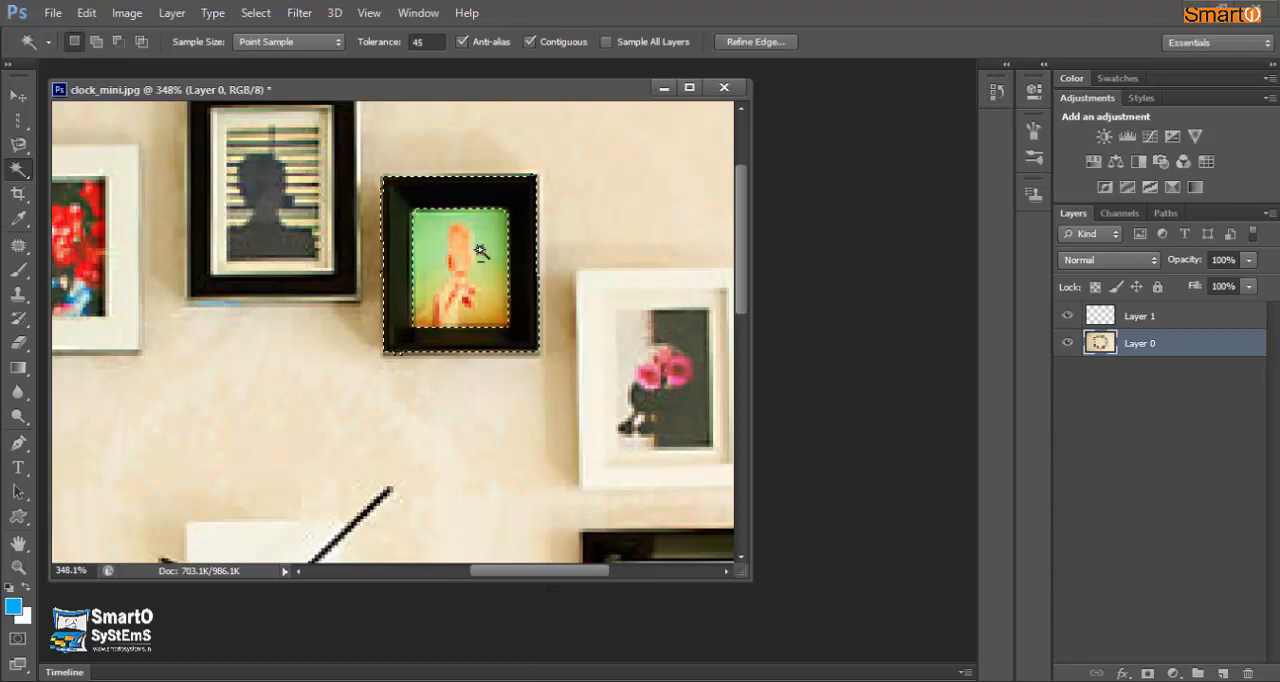
- Try moving the selected black frame up toward the space above the white-framed flower picture, and undo the move
scroll(483, 254, down, 4)
scroll(483, 216, down, 3)
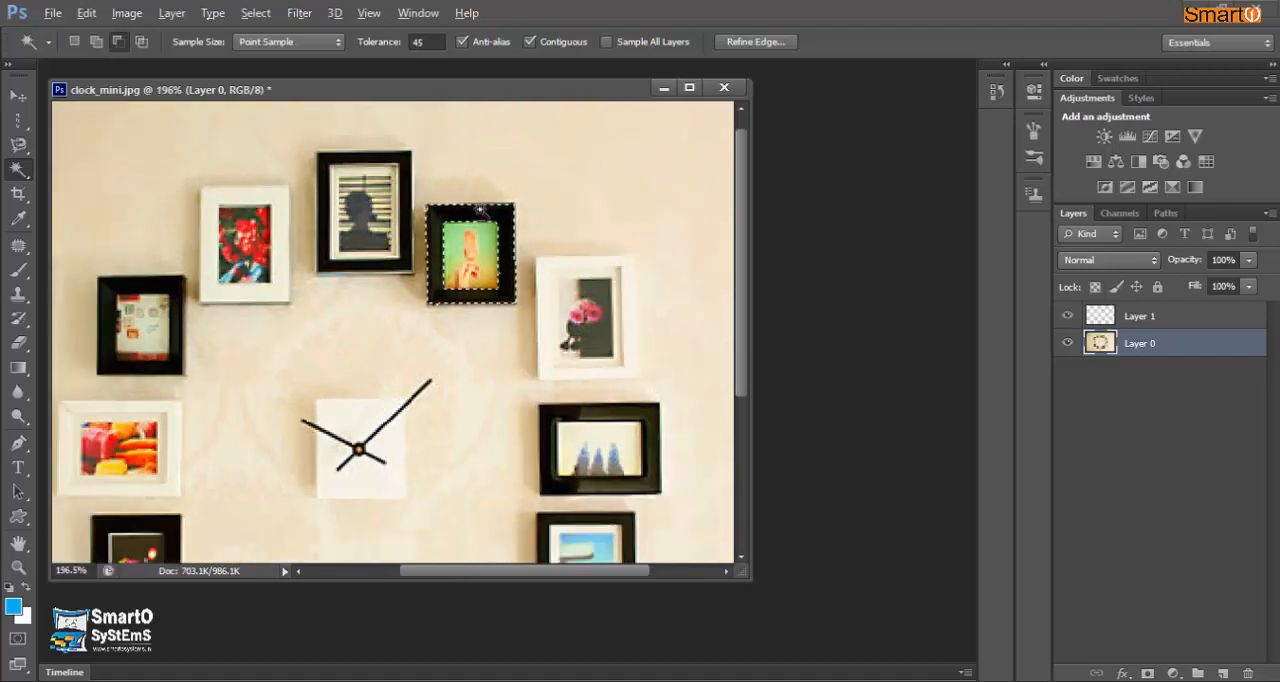
click(18, 95)
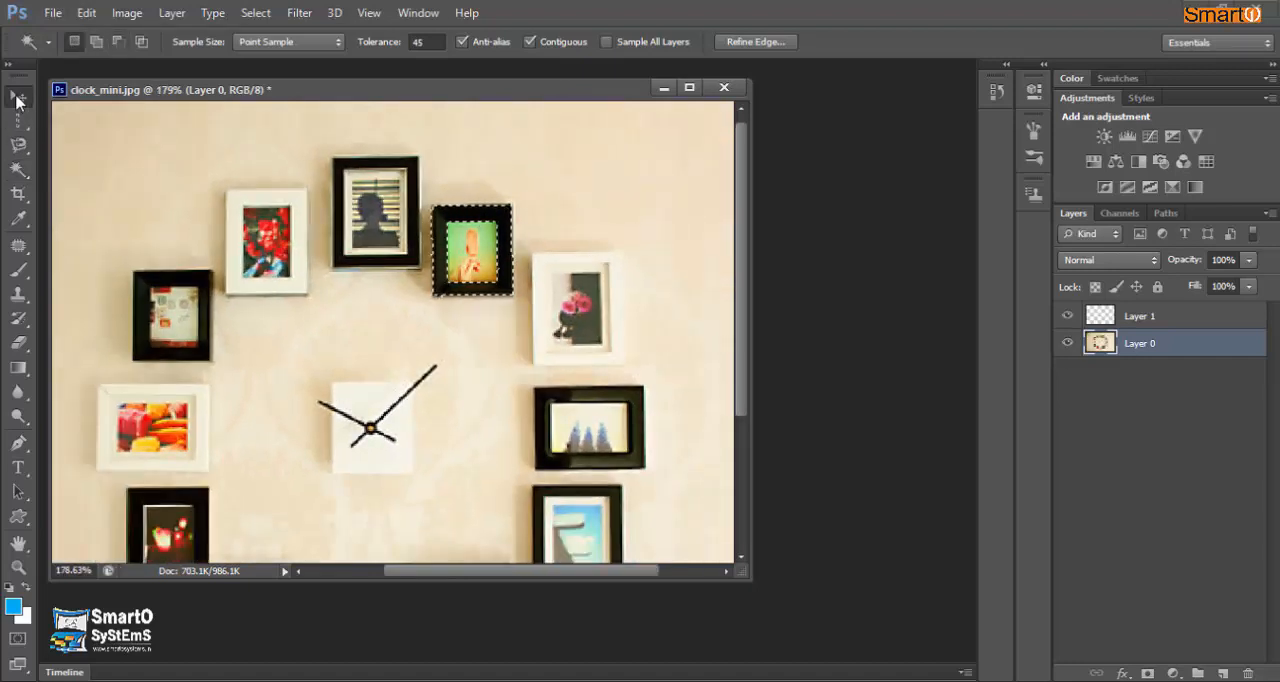
drag(458, 218, 626, 153)
key(ctrl+alt+z)
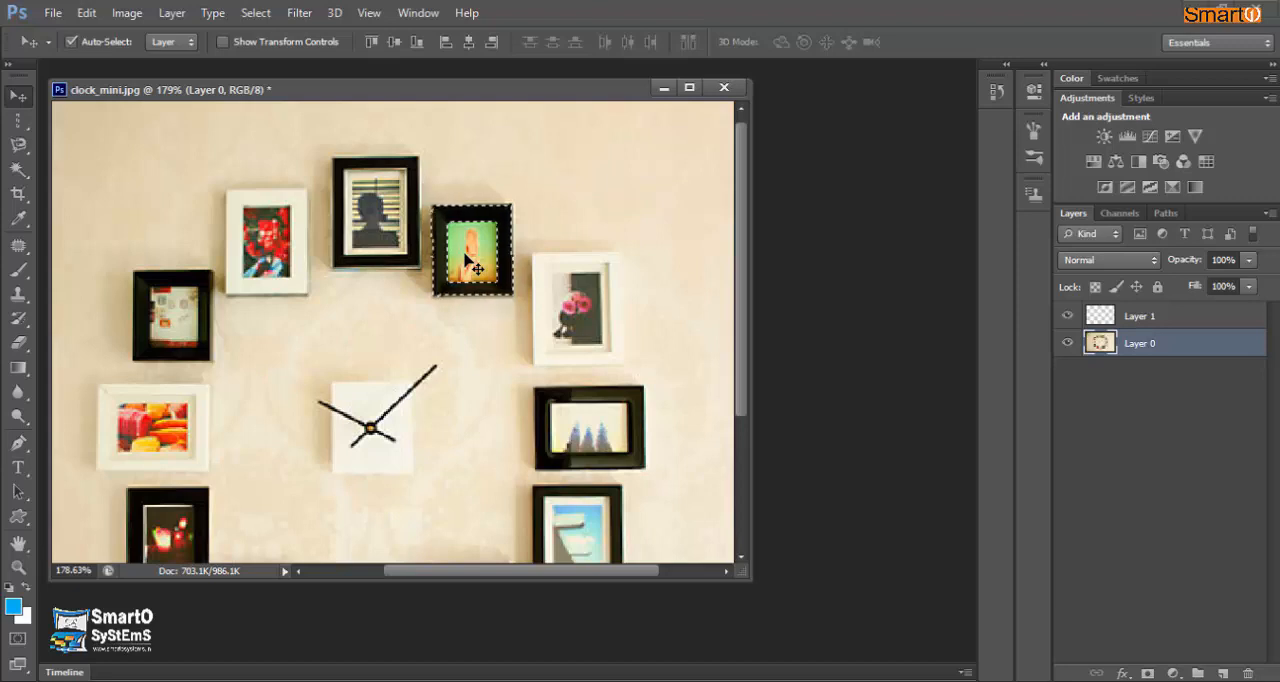
- Reselect the green picture's black frame with the Magic Wand and clear that selection again
click(16, 174)
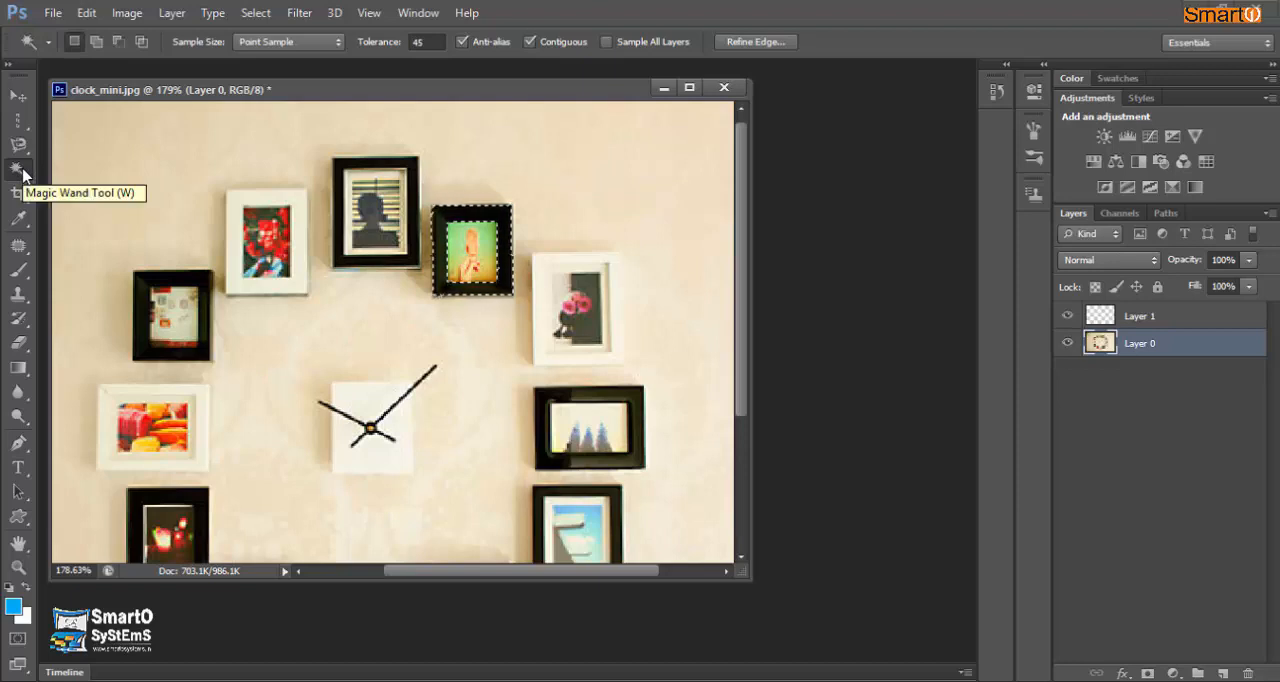
key(ctrl+d)
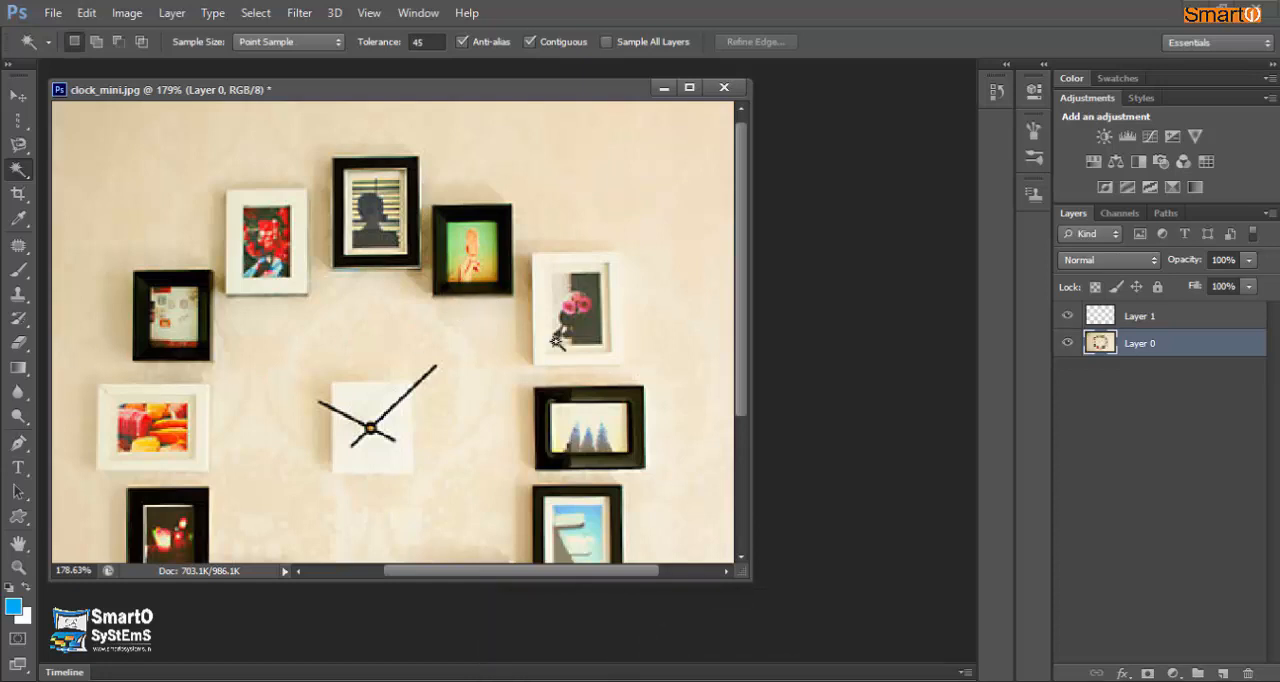
click(507, 214)
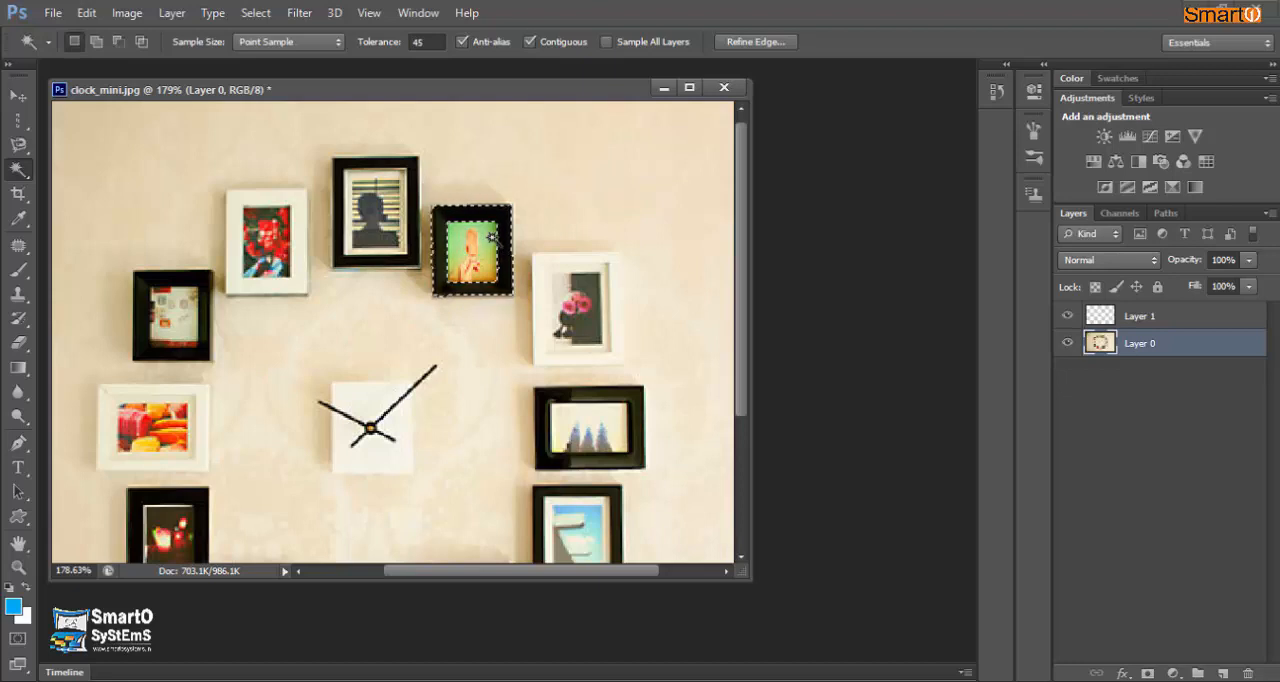
key(shift)
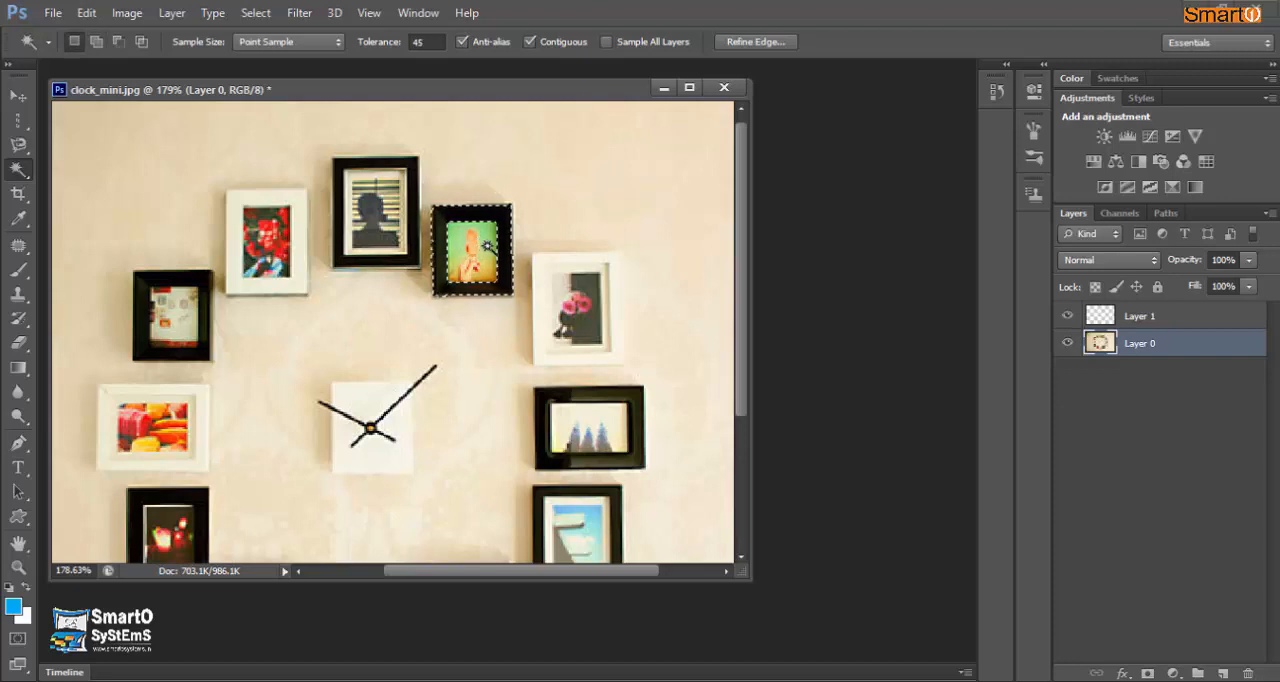
key(shift)
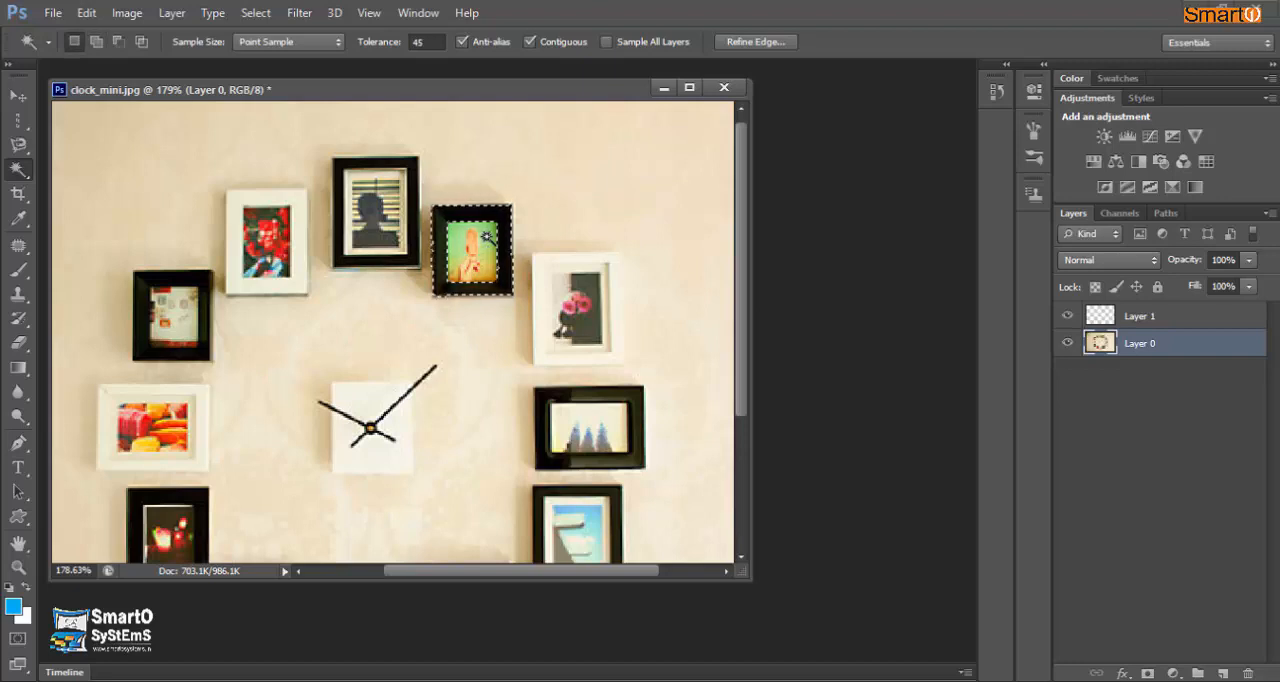
key(ctrl+d)
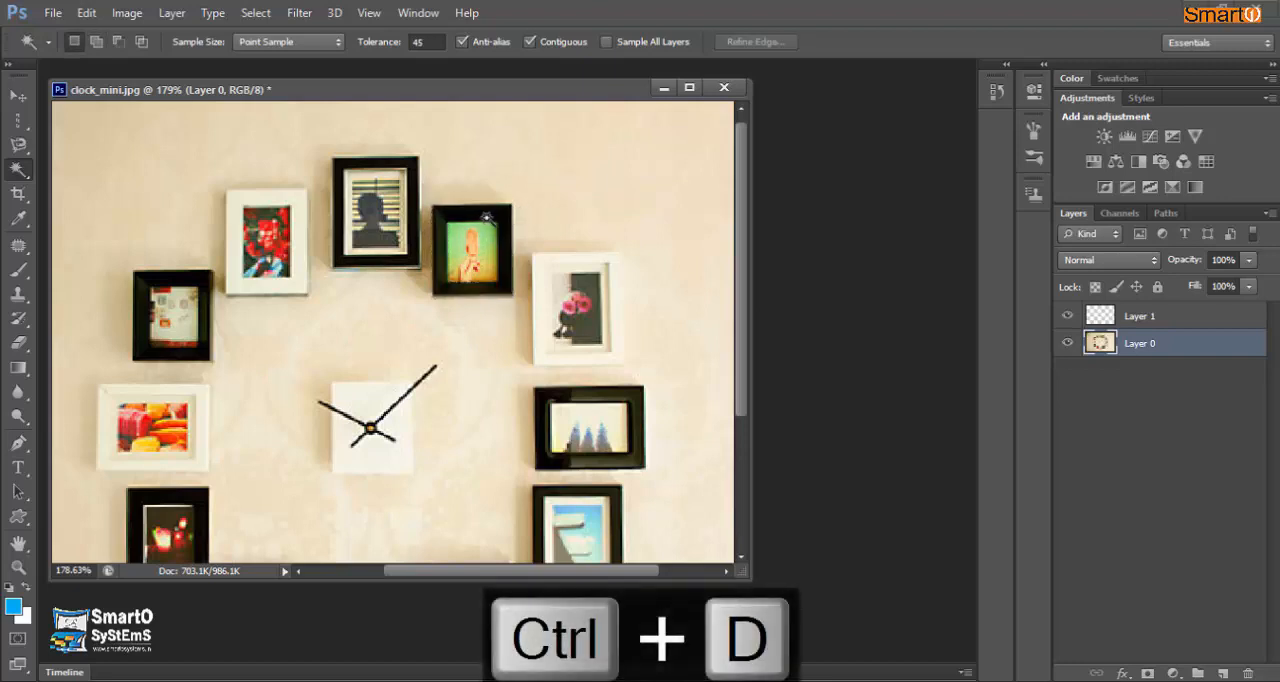
- Select the green picture with its frame, combining a Magic Wand selection of the black border with an added rectangular marquee over the picture
click(493, 216)
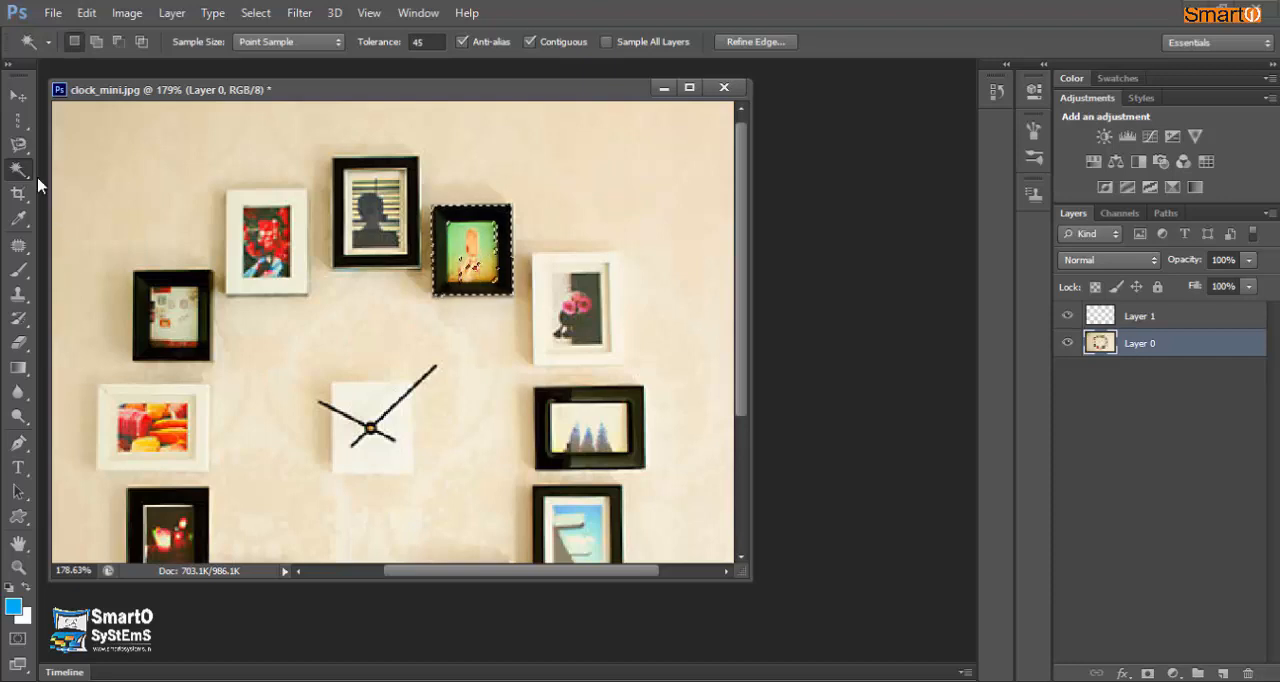
click(26, 117)
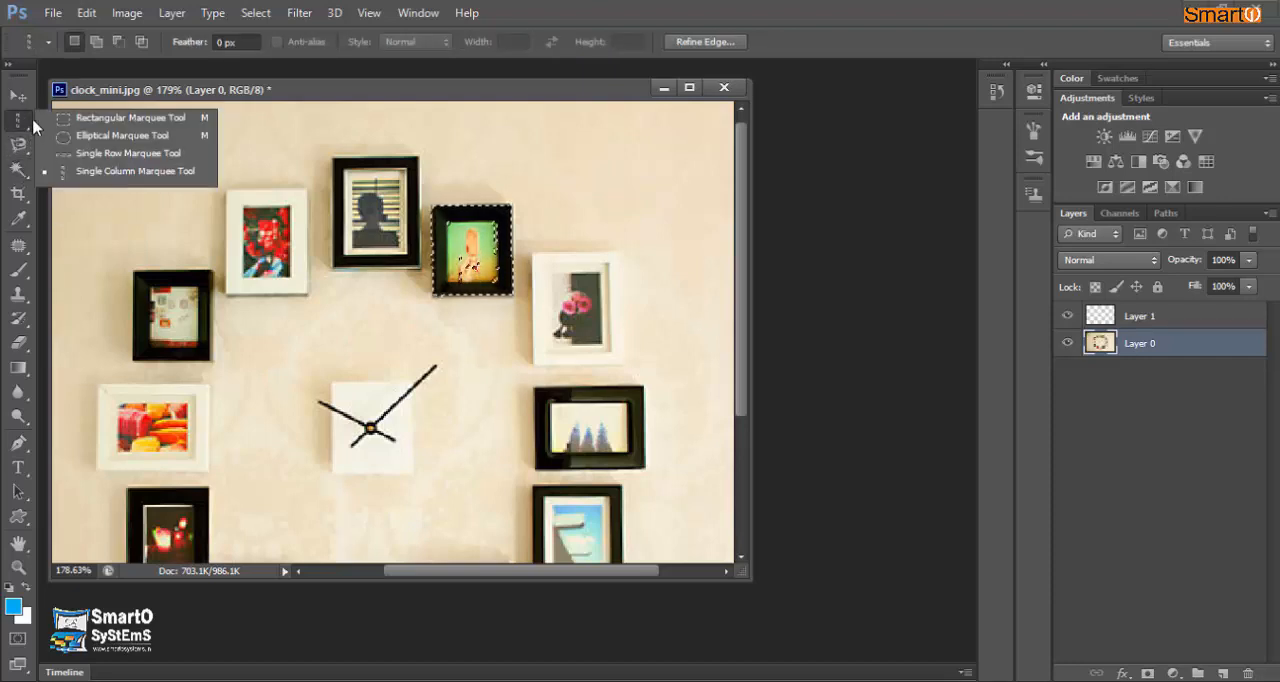
click(58, 119)
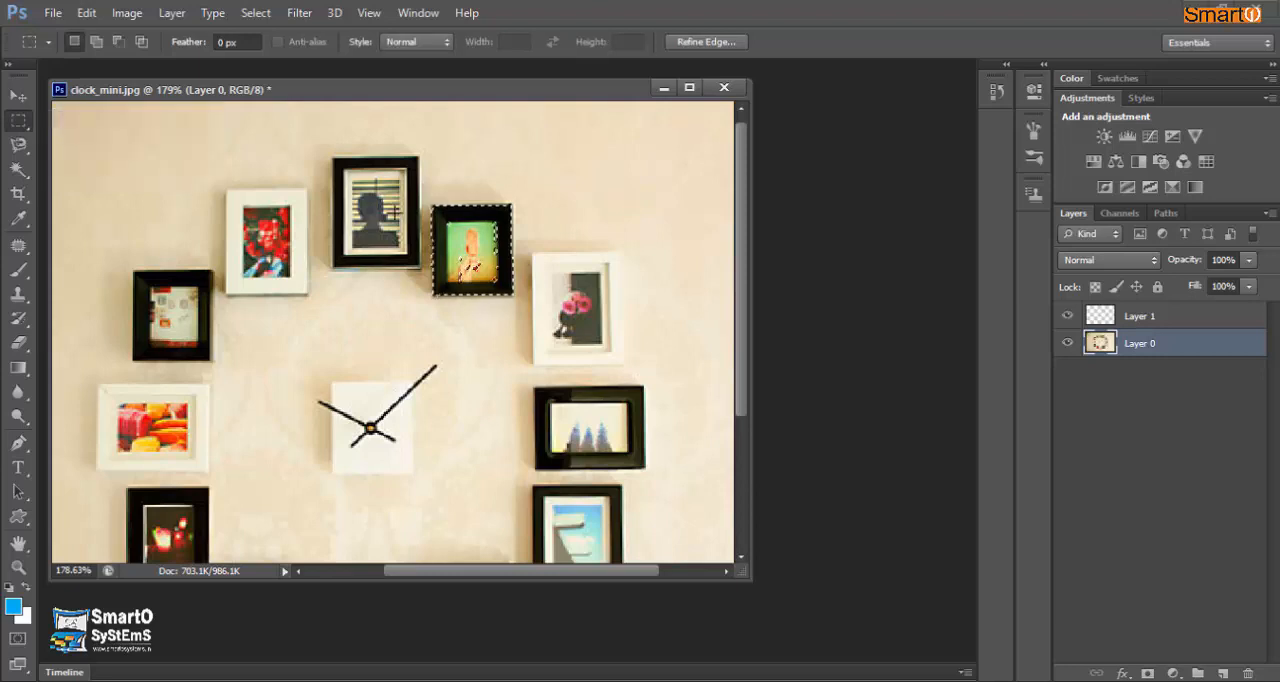
key(shift)
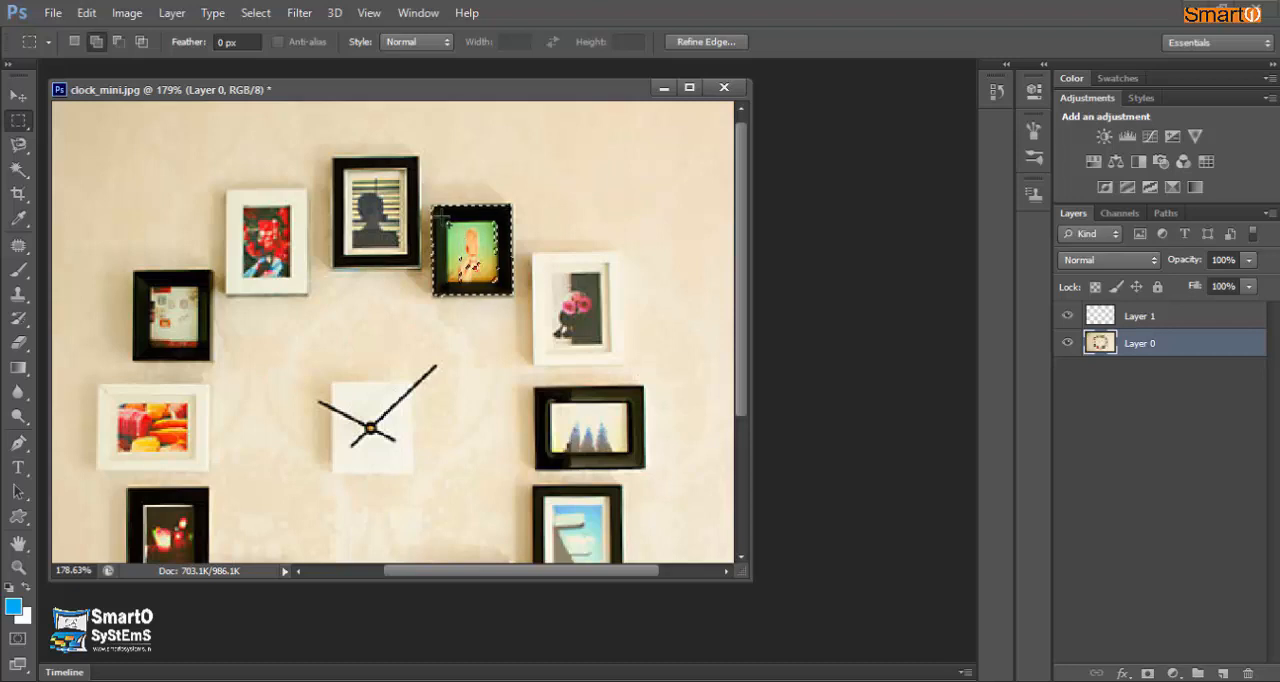
drag(454, 231, 504, 287)
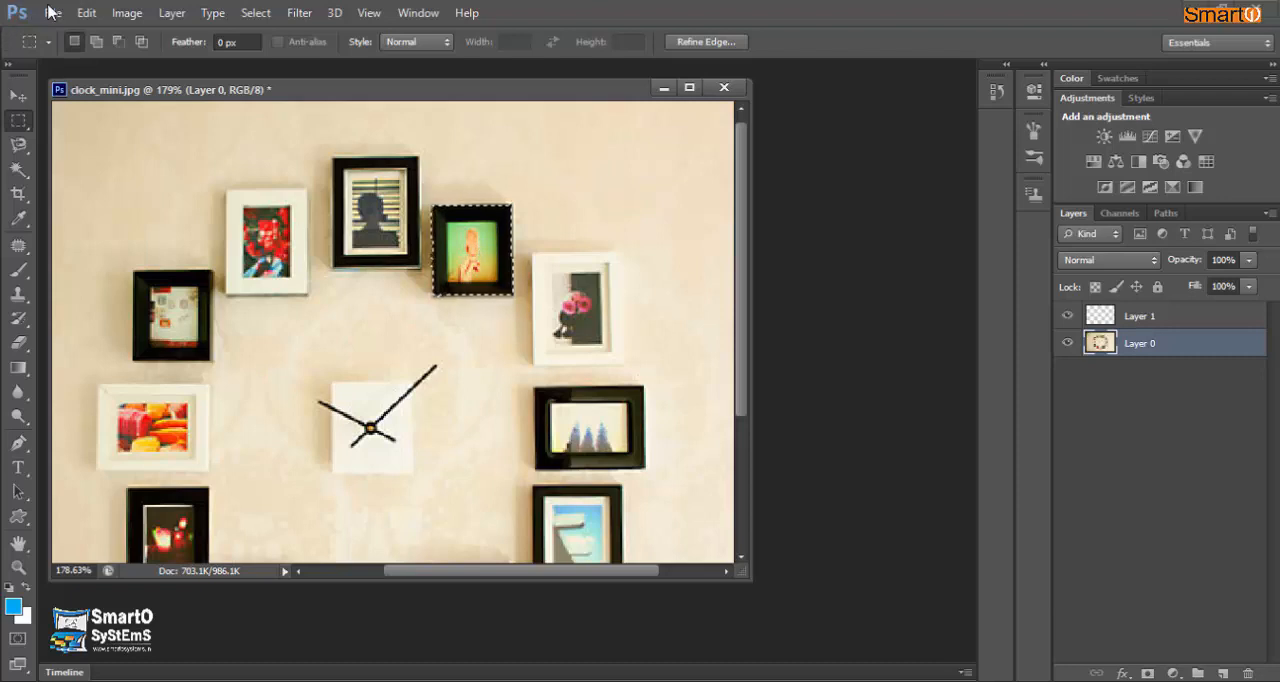
- Duplicate the selected framed picture onto a new layer and place the copy above the white-framed flower picture
click(87, 13)
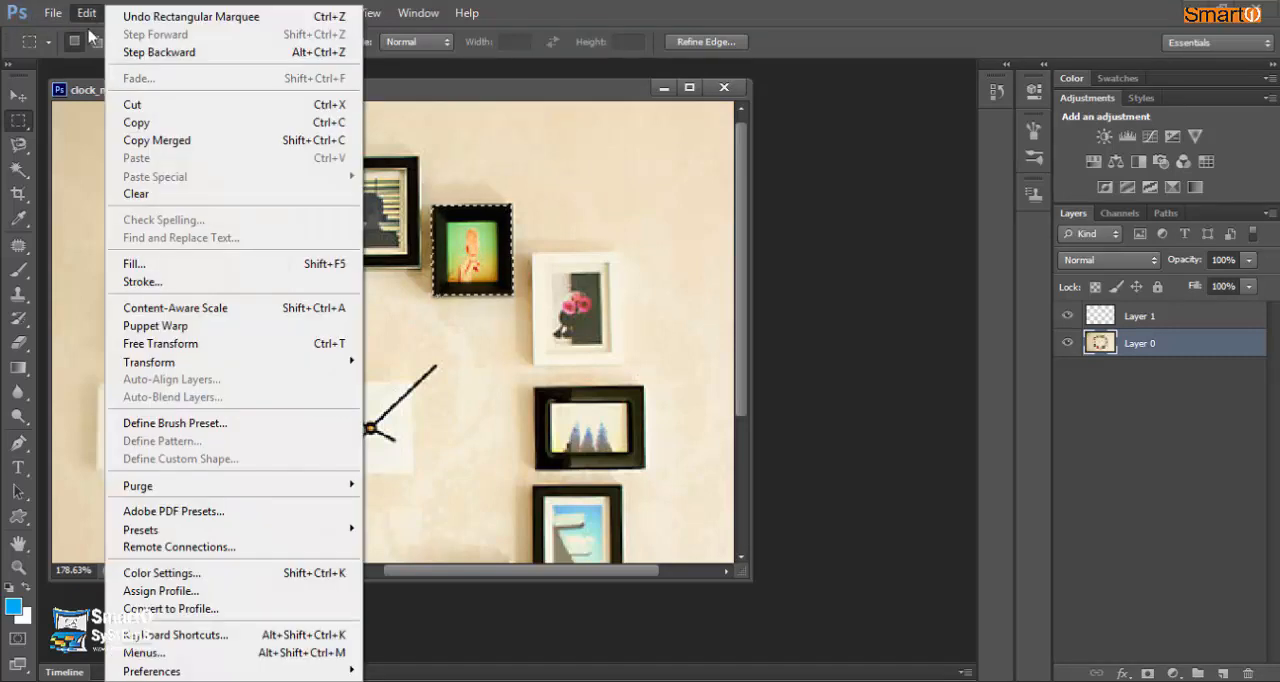
click(136, 123)
click(87, 13)
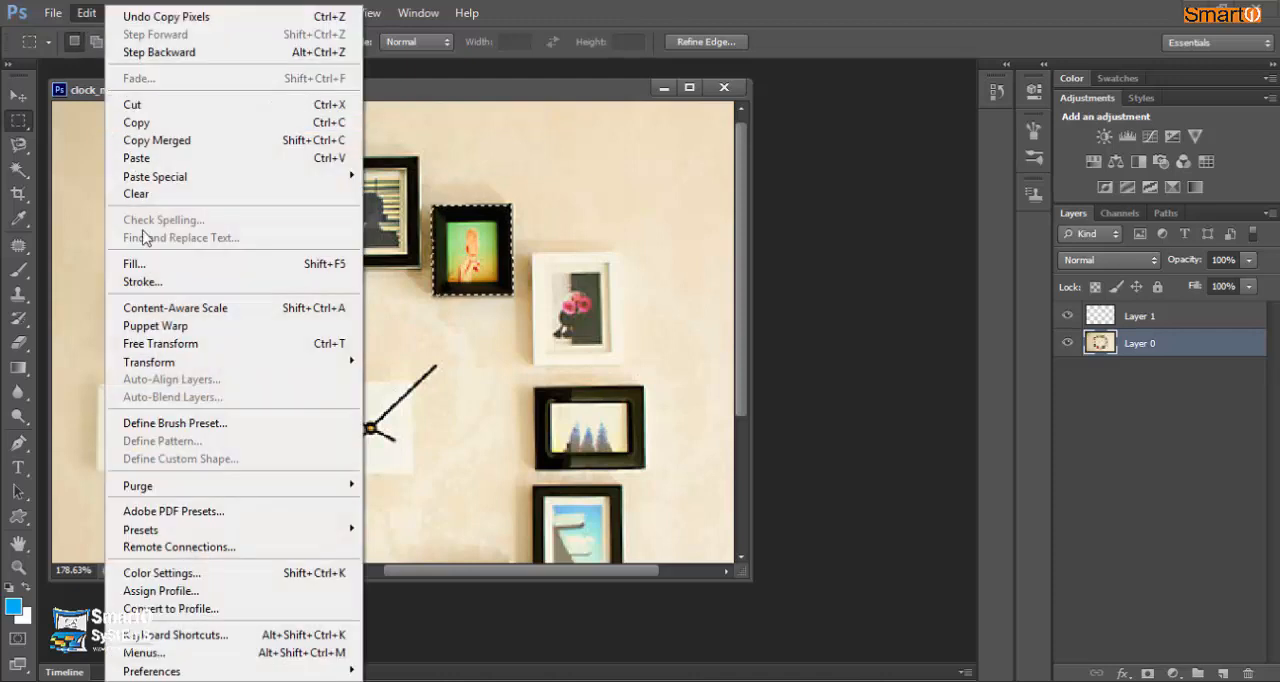
click(139, 161)
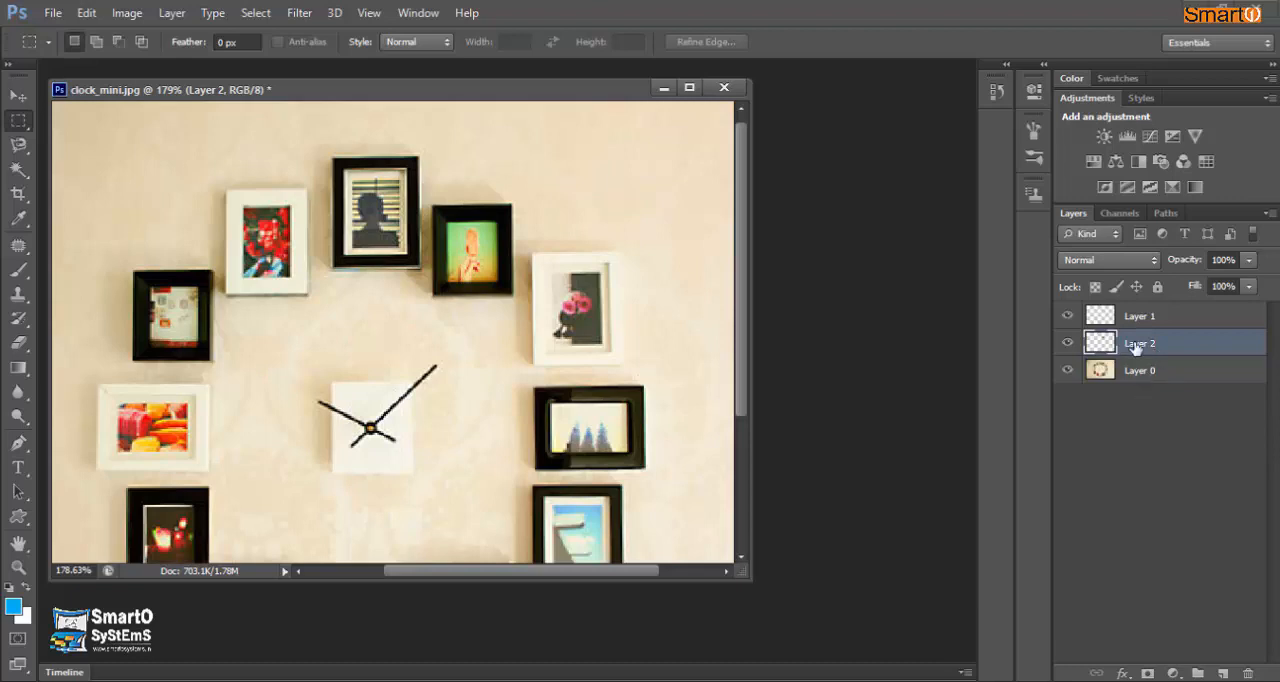
click(18, 95)
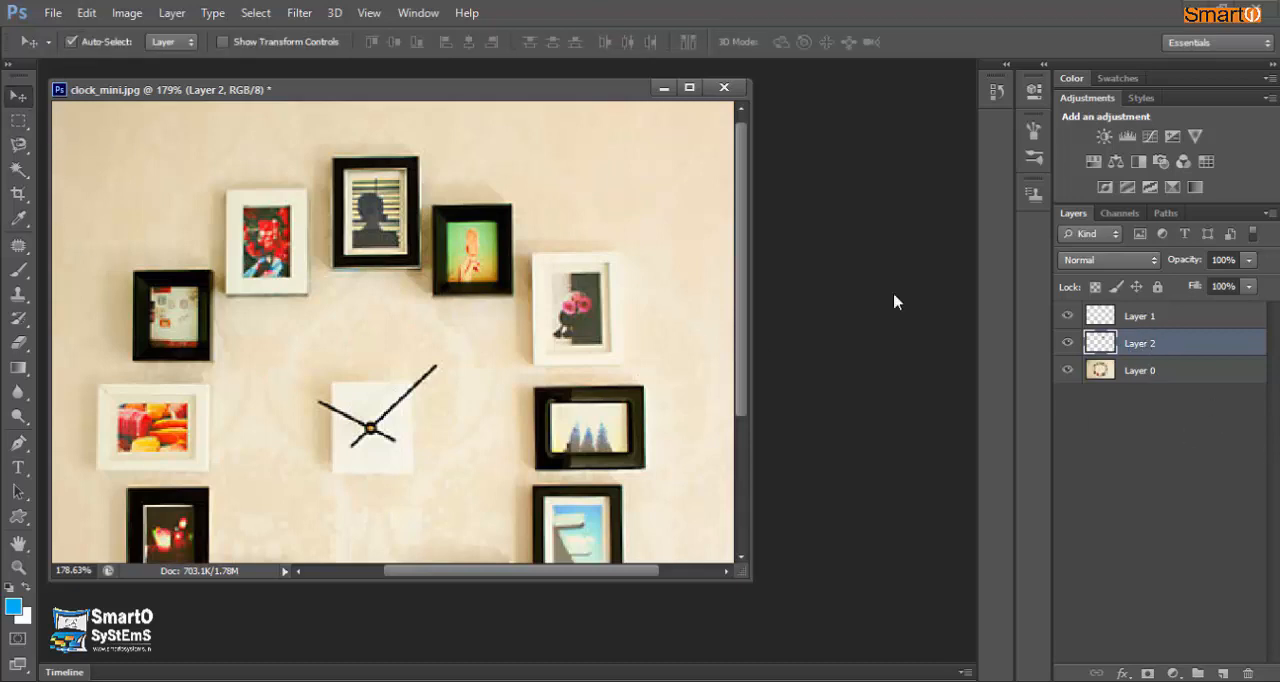
drag(505, 255, 598, 193)
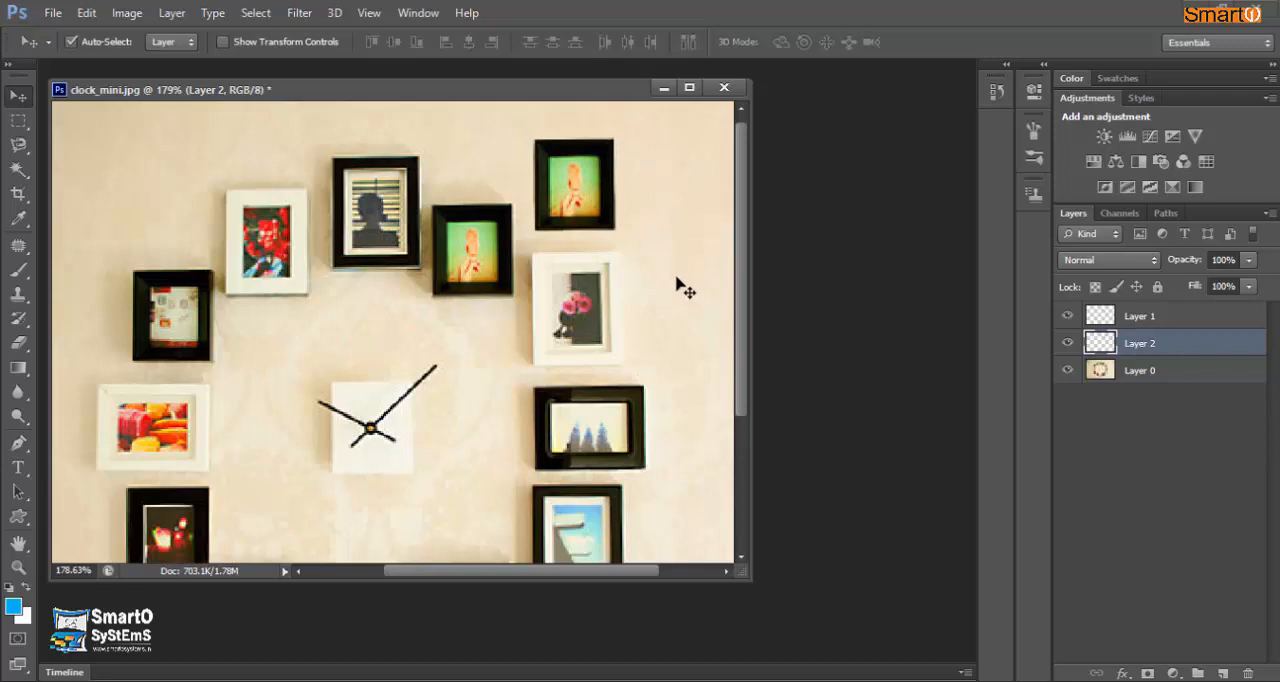
- Select the clock face and its hands in the middle of the wall with a rectangular marquee
click(18, 120)
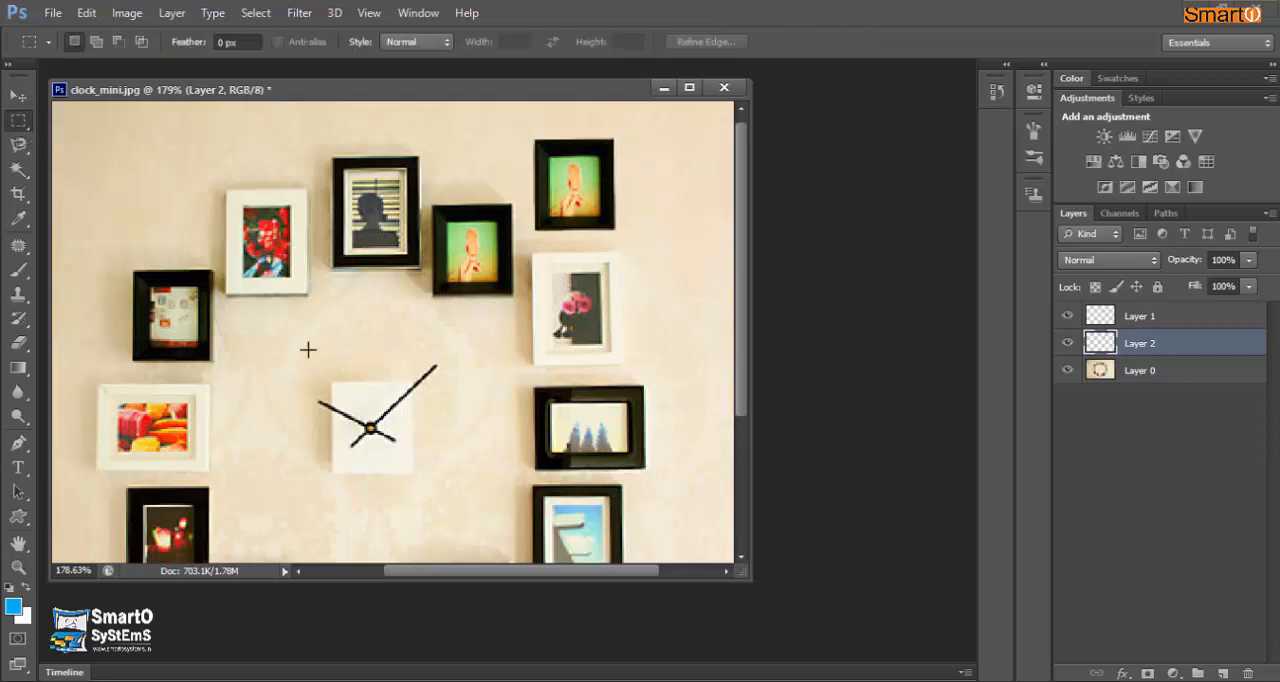
drag(297, 349, 454, 490)
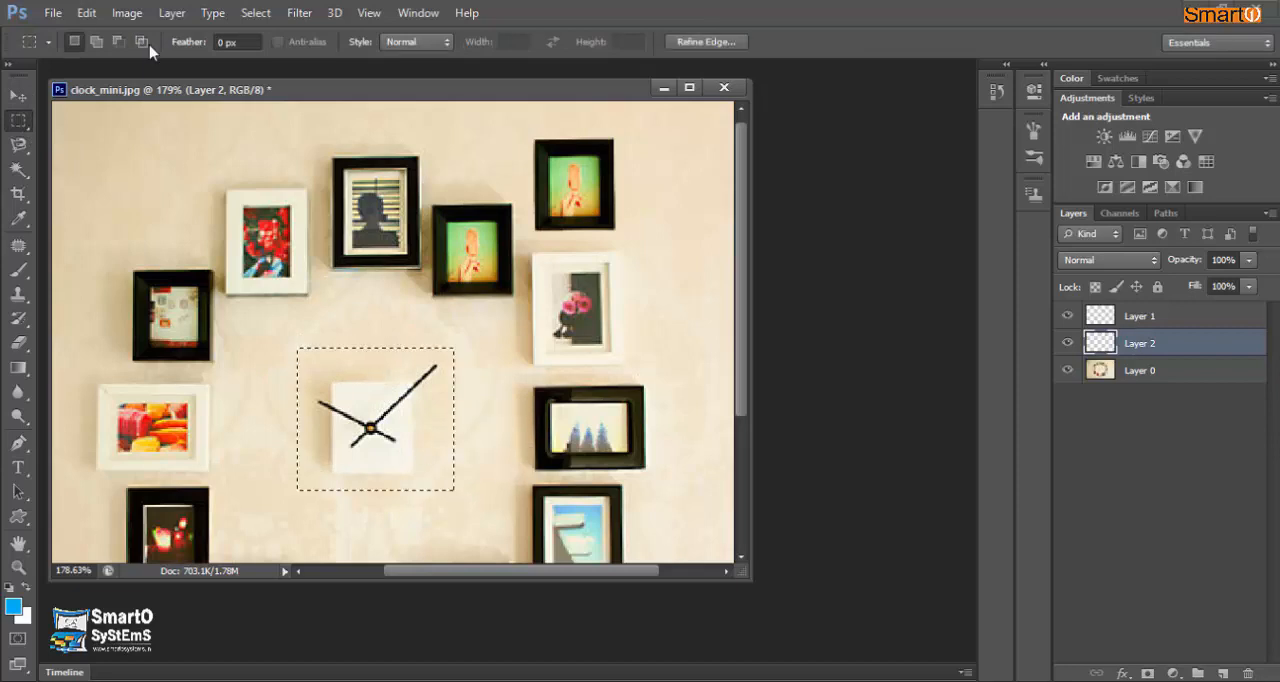
- Try to copy the marquee-selected clock area while Layer 2 is the active layer
click(86, 12)
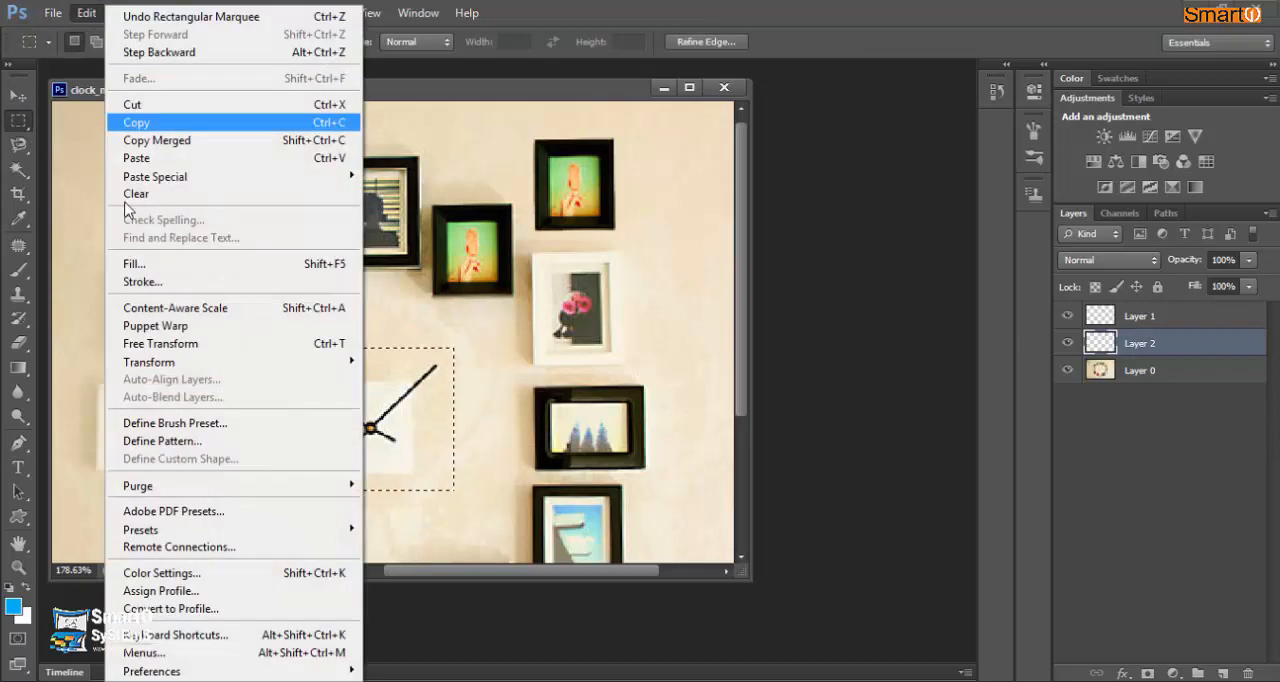
click(137, 122)
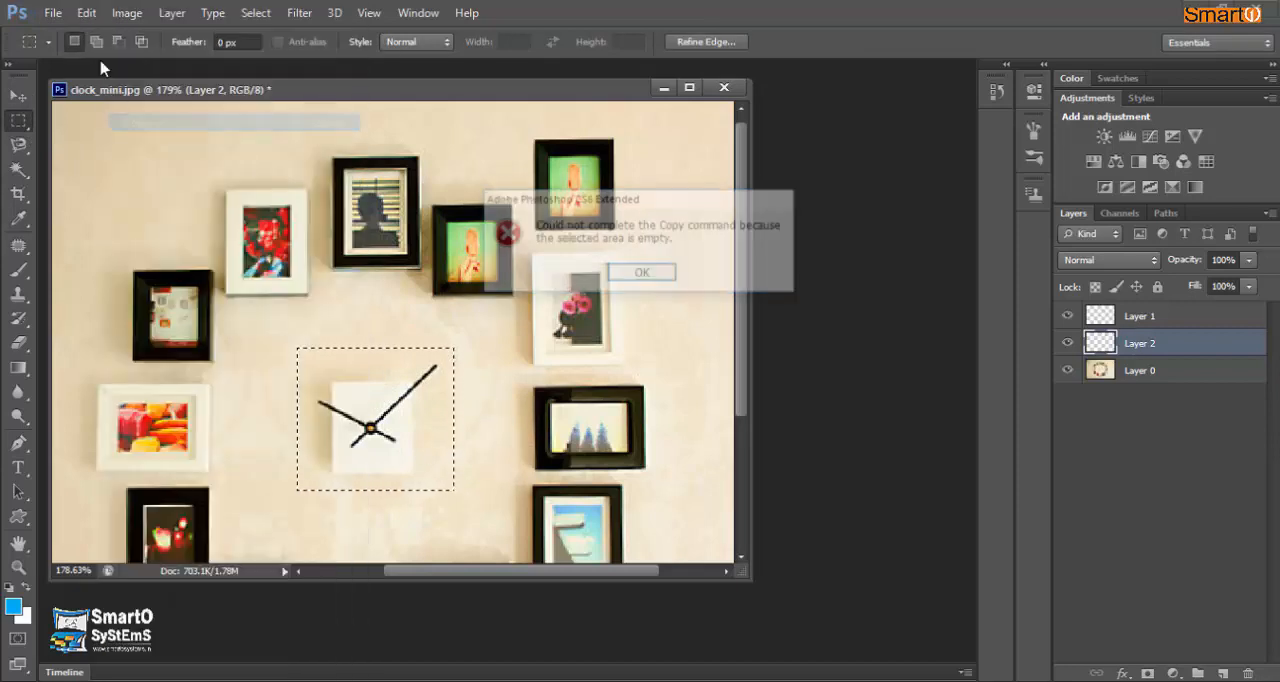
click(643, 274)
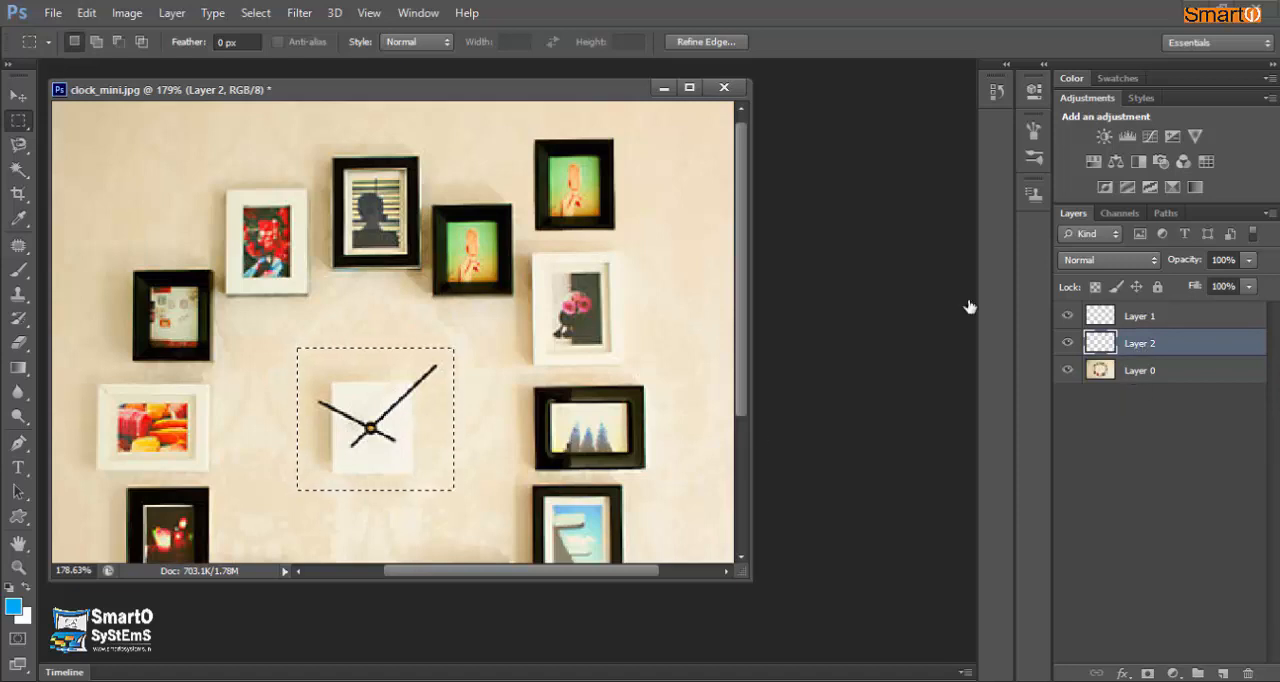
click(87, 12)
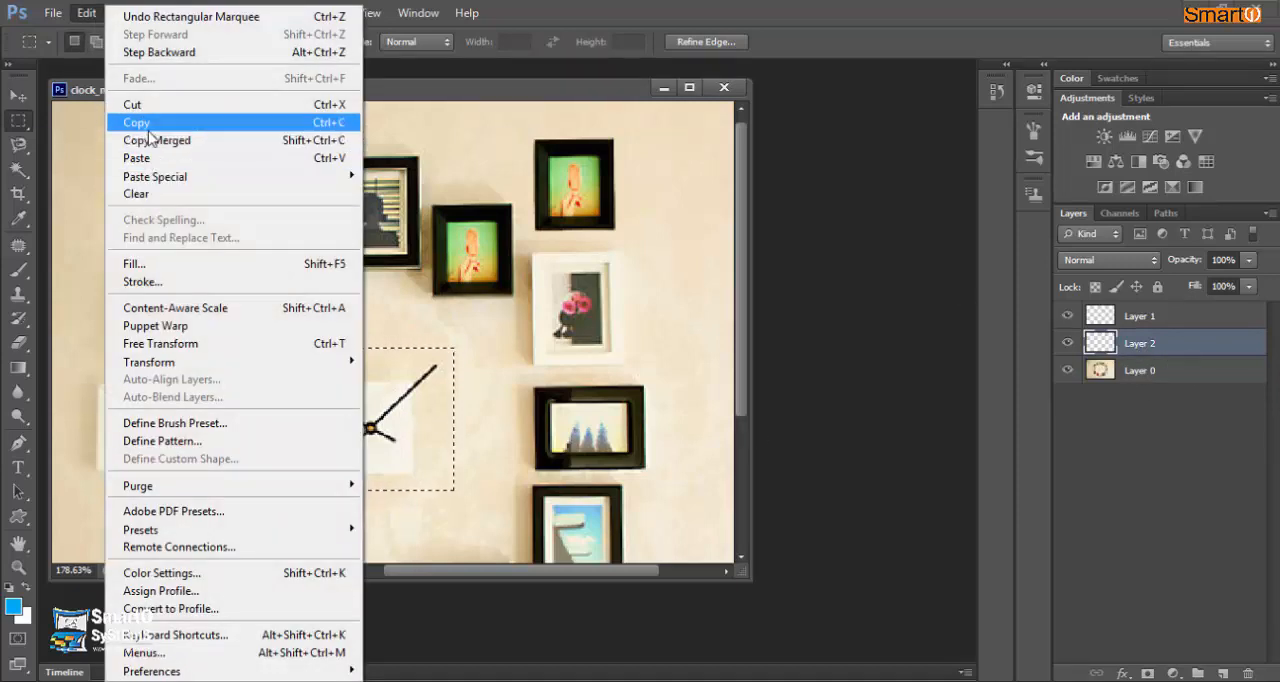
click(150, 123)
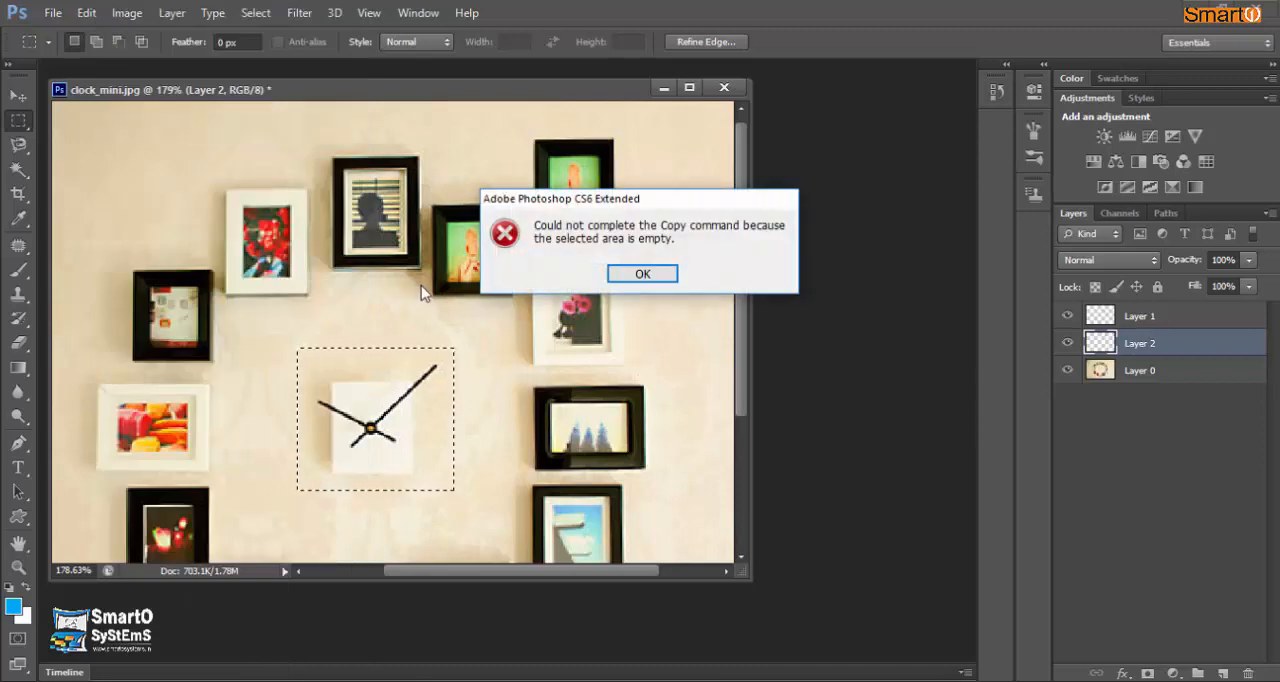
click(636, 275)
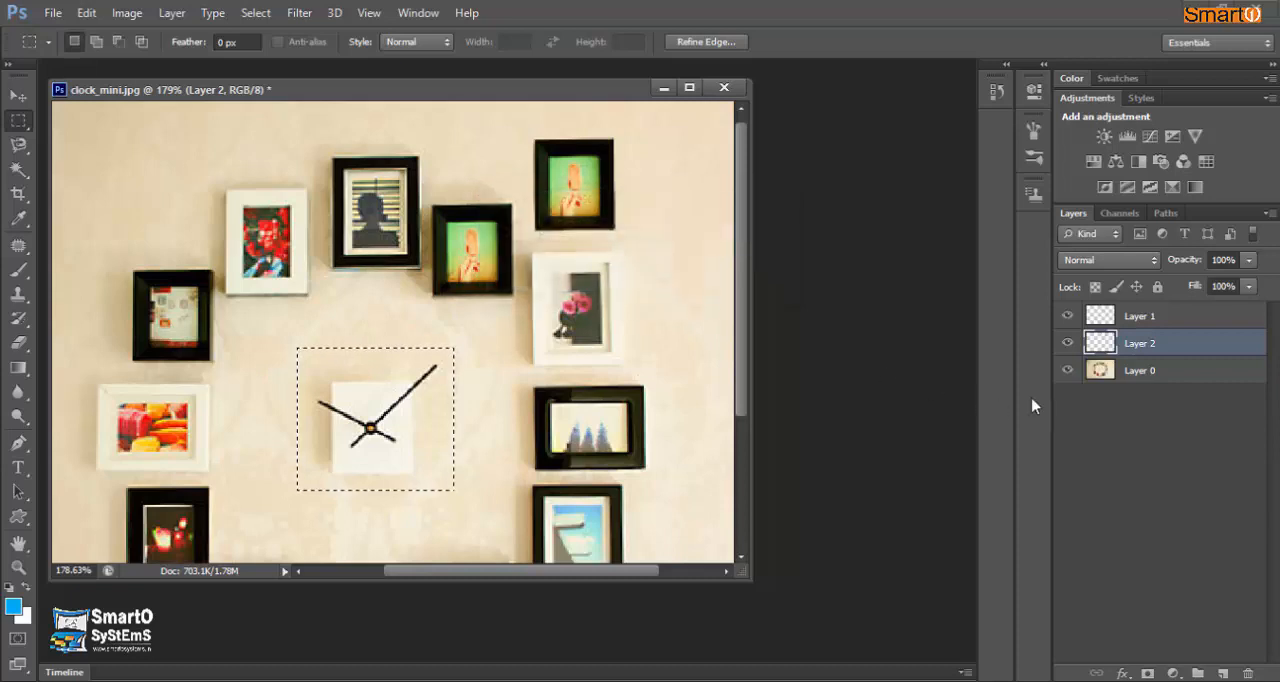
- Copy the selected clock area from Layer 0 and paste it onto a new layer
click(1168, 372)
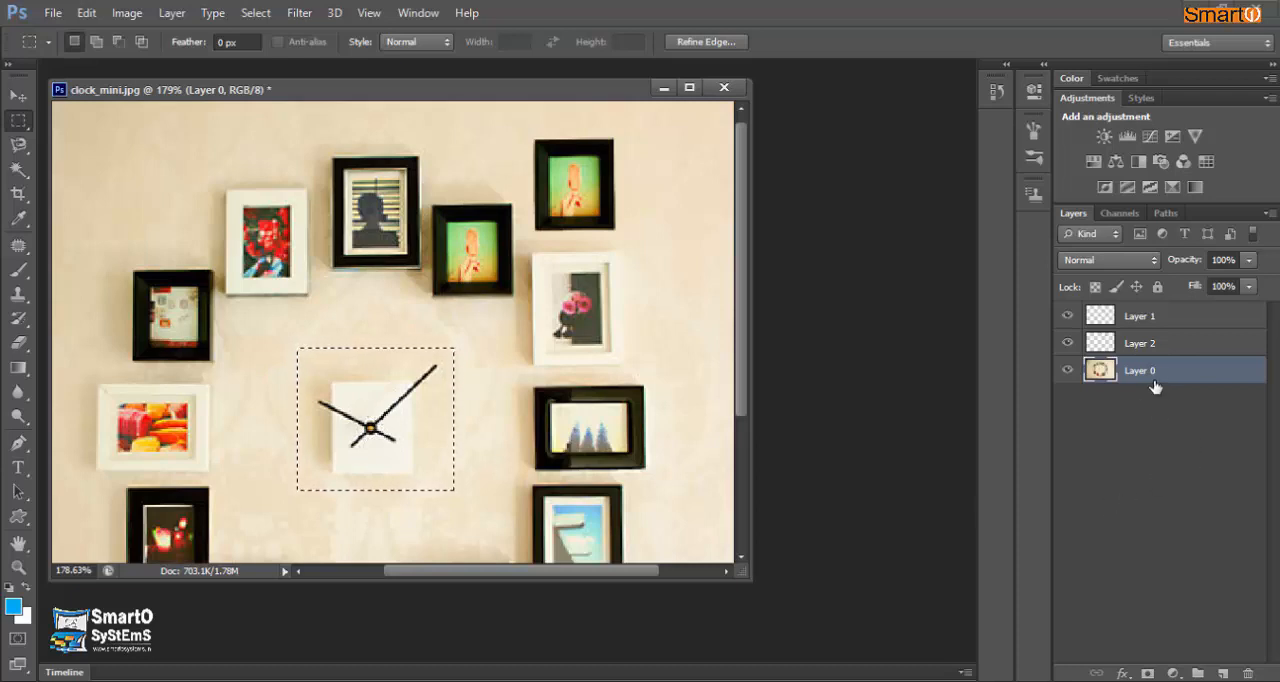
click(88, 13)
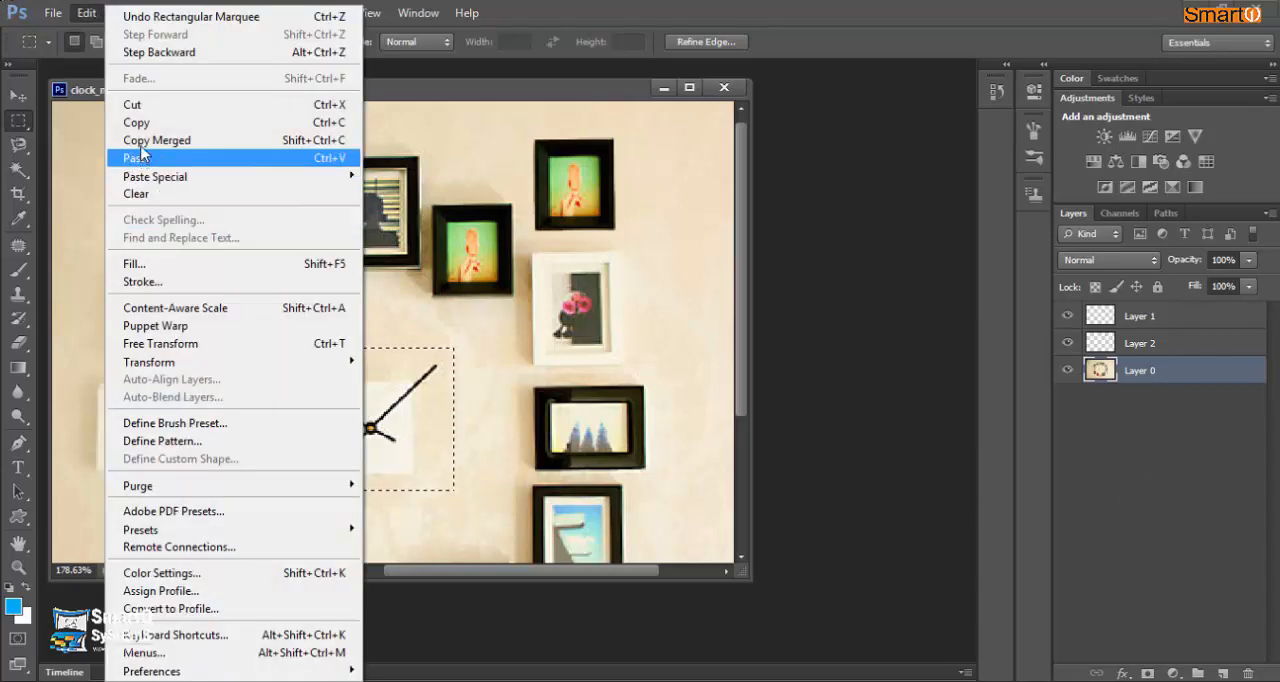
click(137, 125)
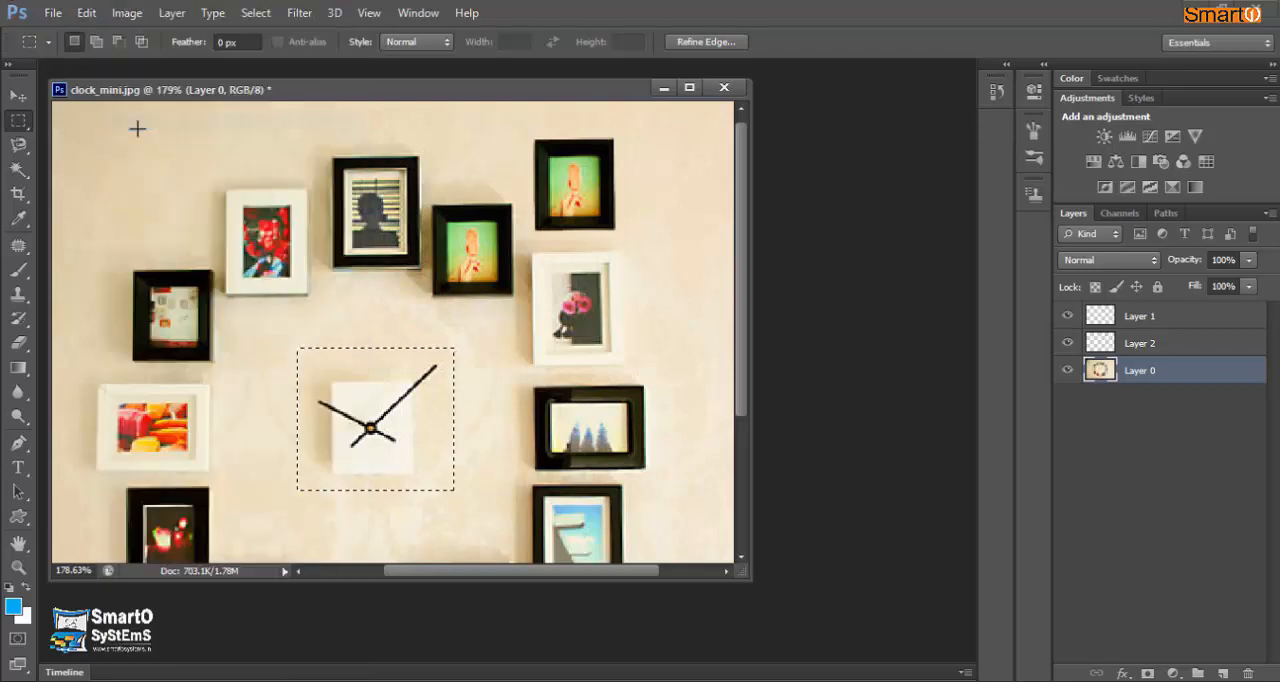
click(87, 13)
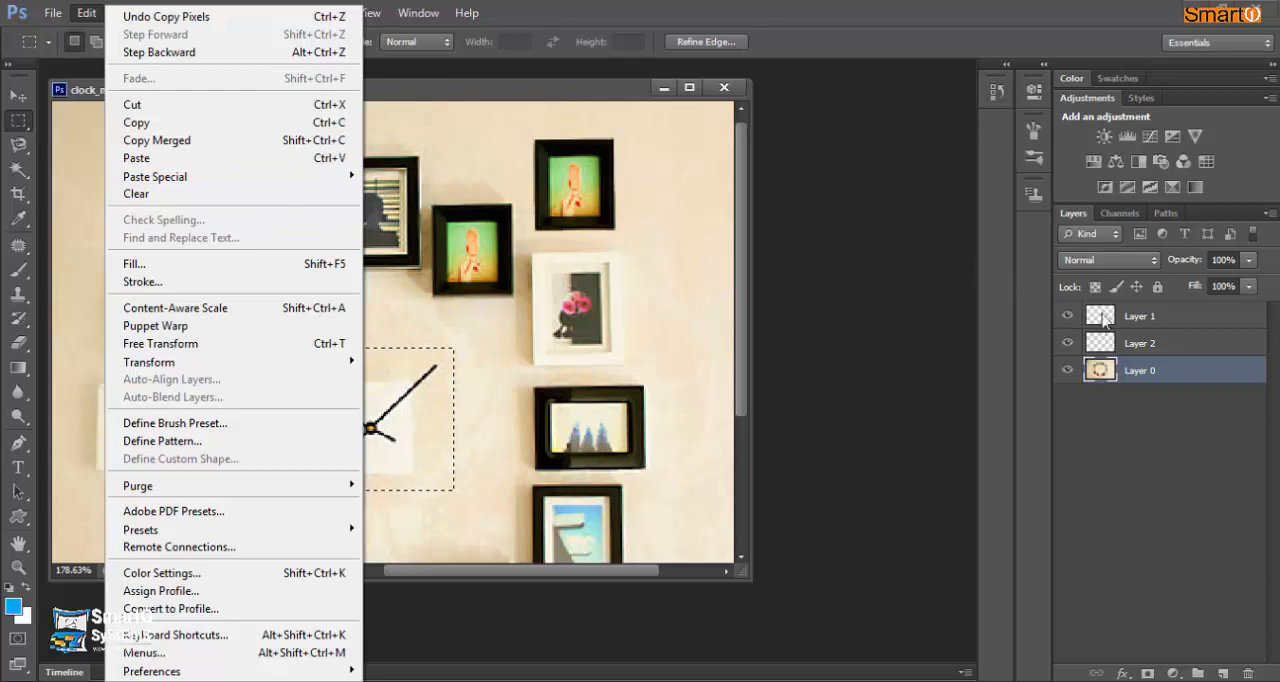
click(151, 158)
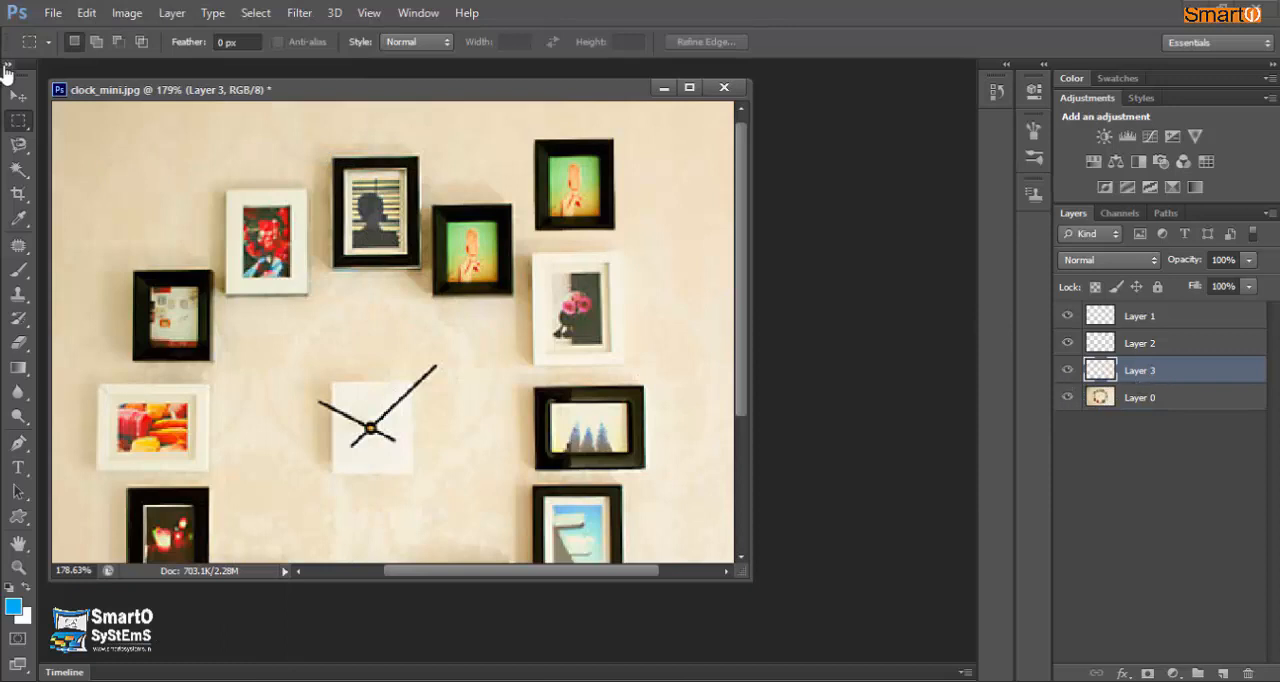
- Move the pasted clock above the original one and delete its layer
click(18, 95)
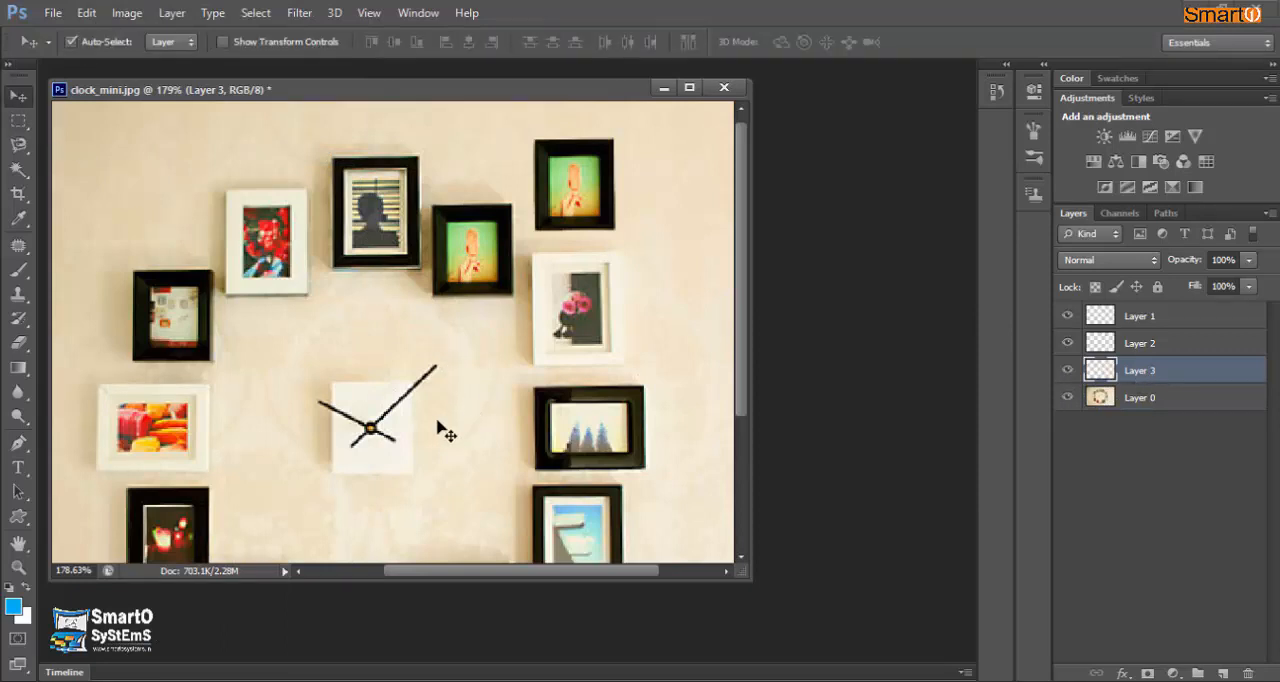
drag(400, 430, 391, 299)
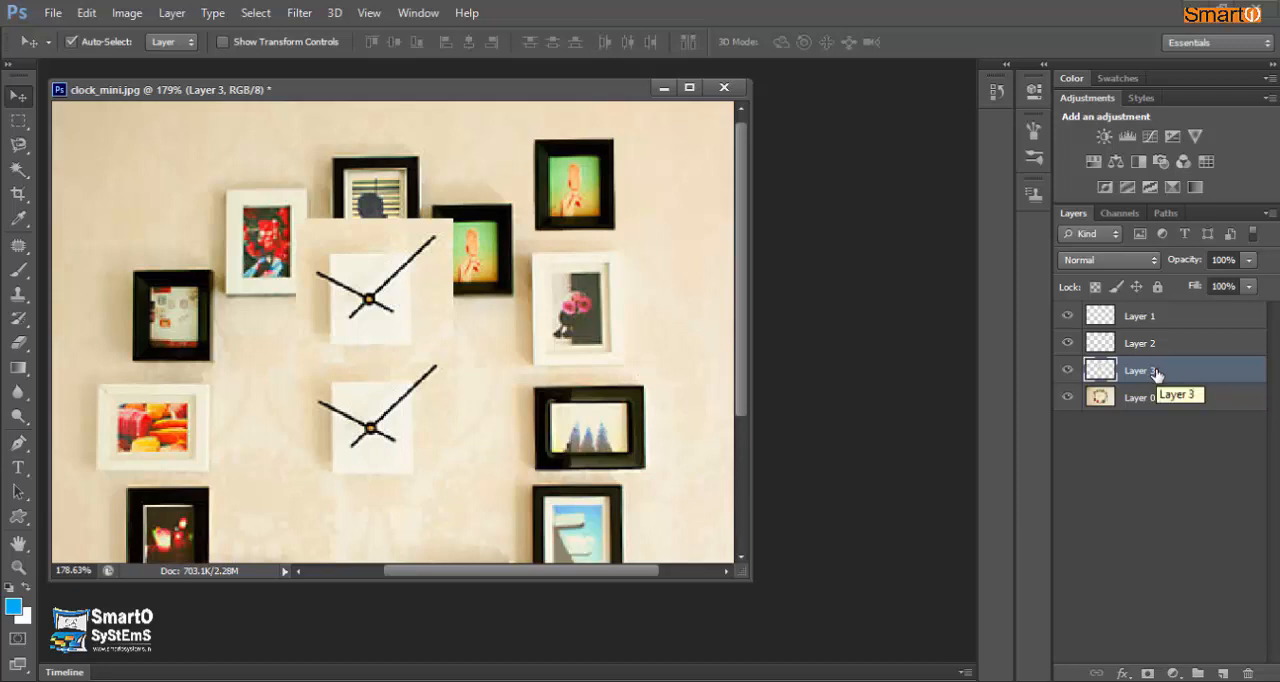
drag(1155, 373, 1248, 677)
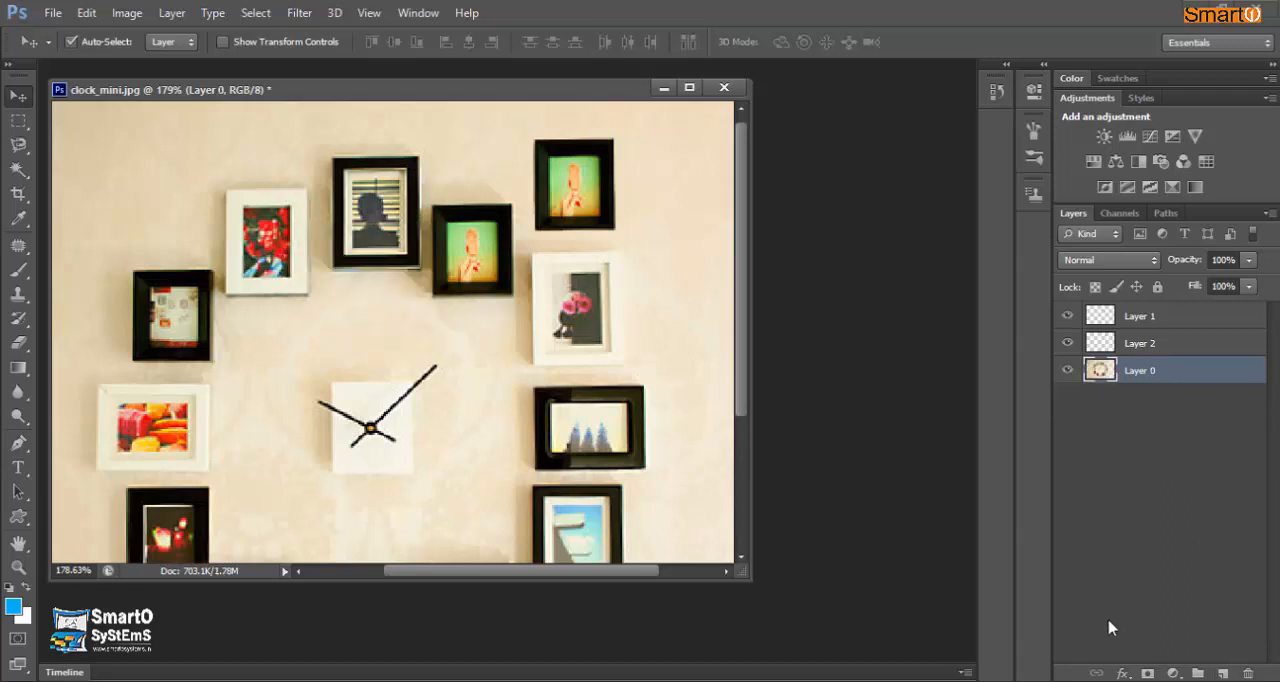
- Select the white-framed red flower picture with a rectangular marquee, subtracting the excess along two edges and adding the missing strip
click(19, 120)
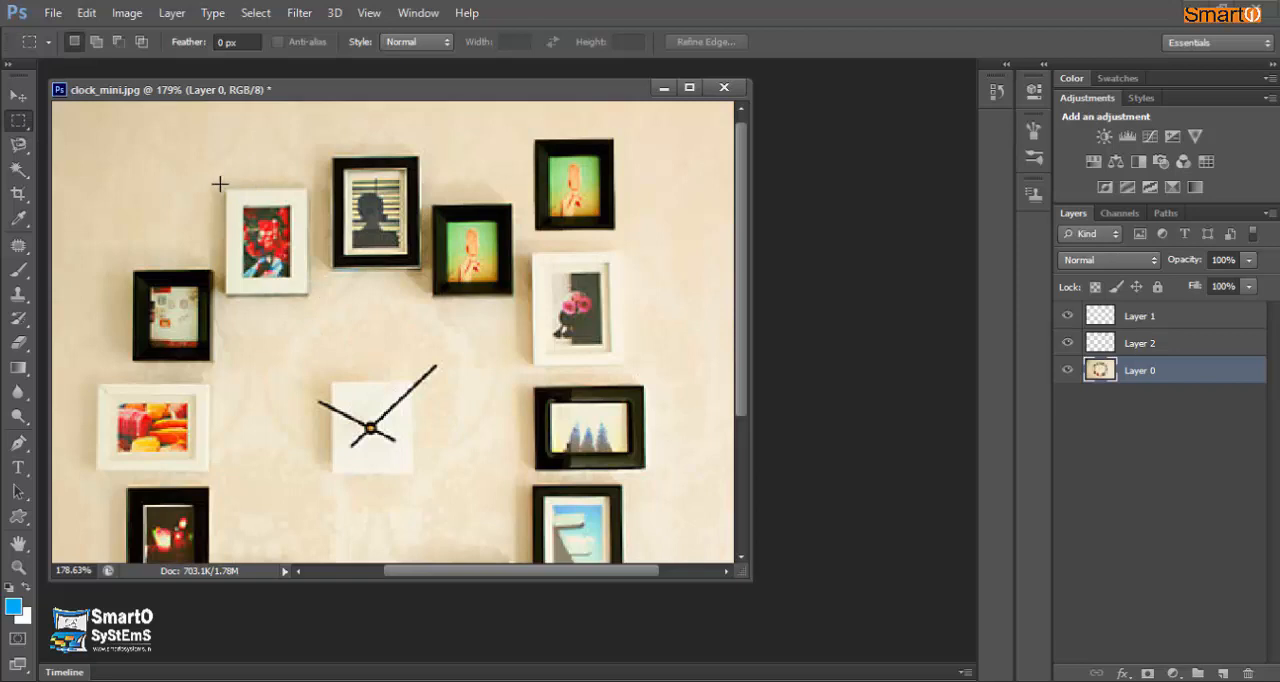
drag(219, 184, 306, 295)
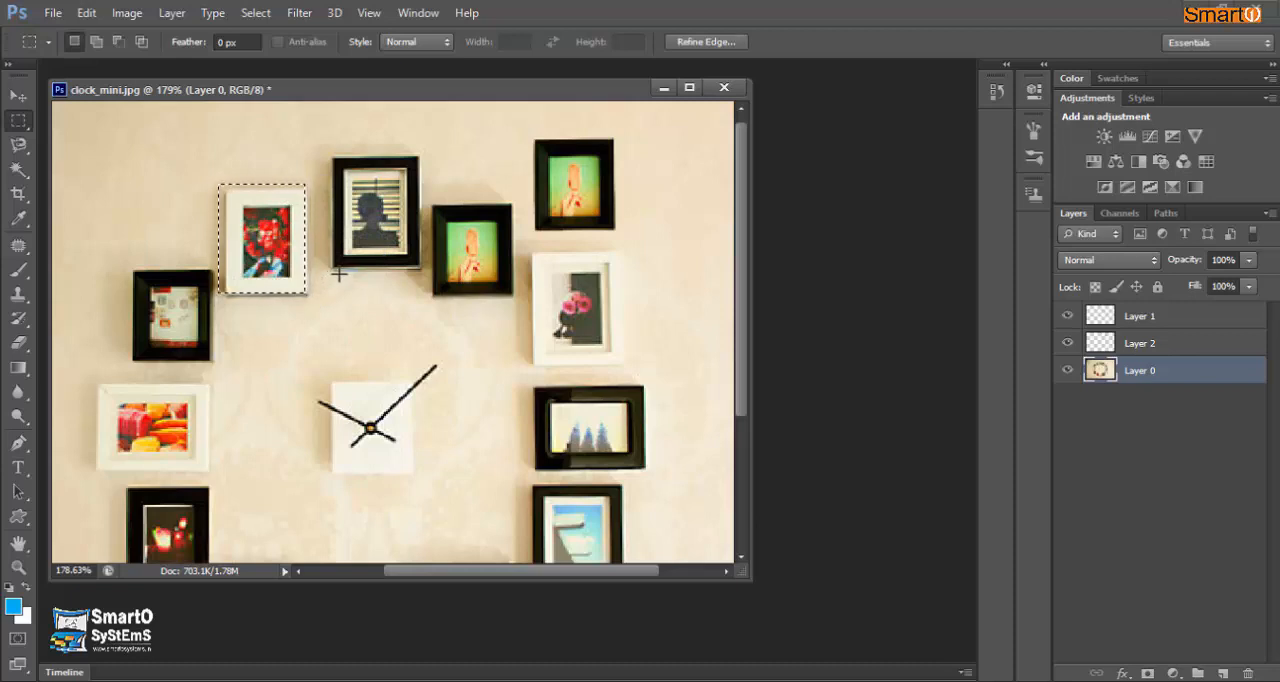
key(shift)
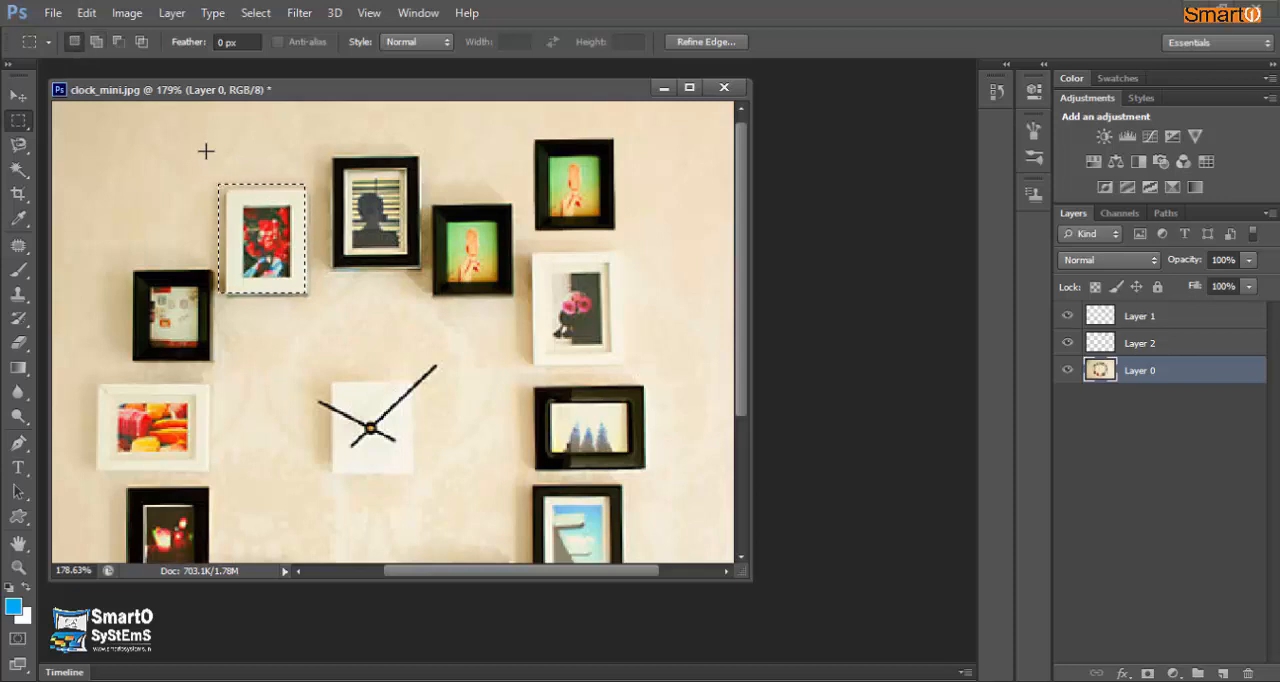
key(alt)
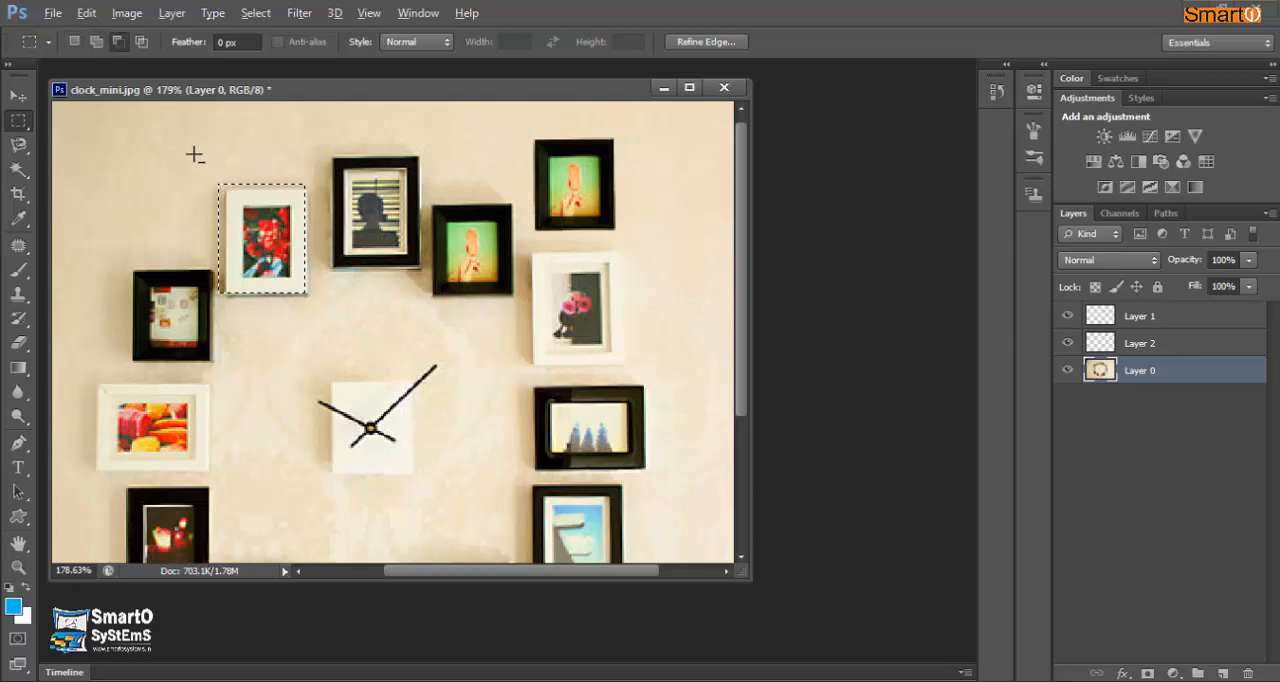
drag(194, 154, 321, 185)
drag(186, 174, 228, 296)
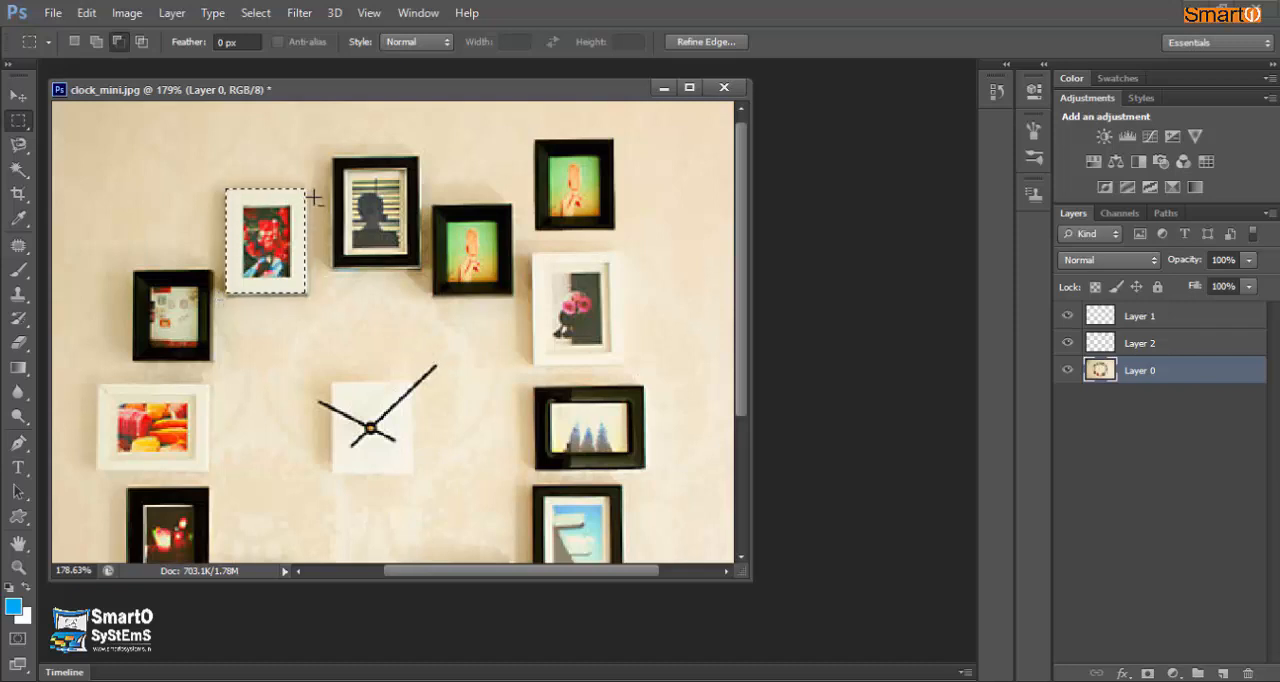
key(shift)
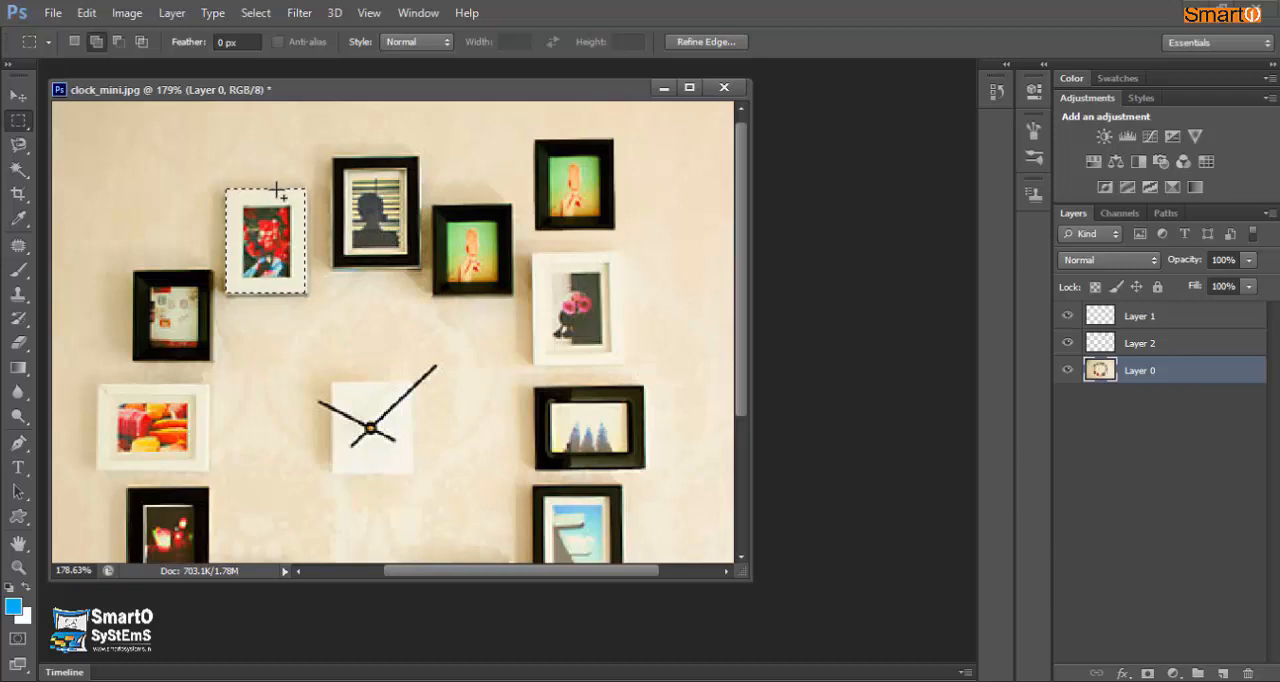
drag(278, 190, 310, 297)
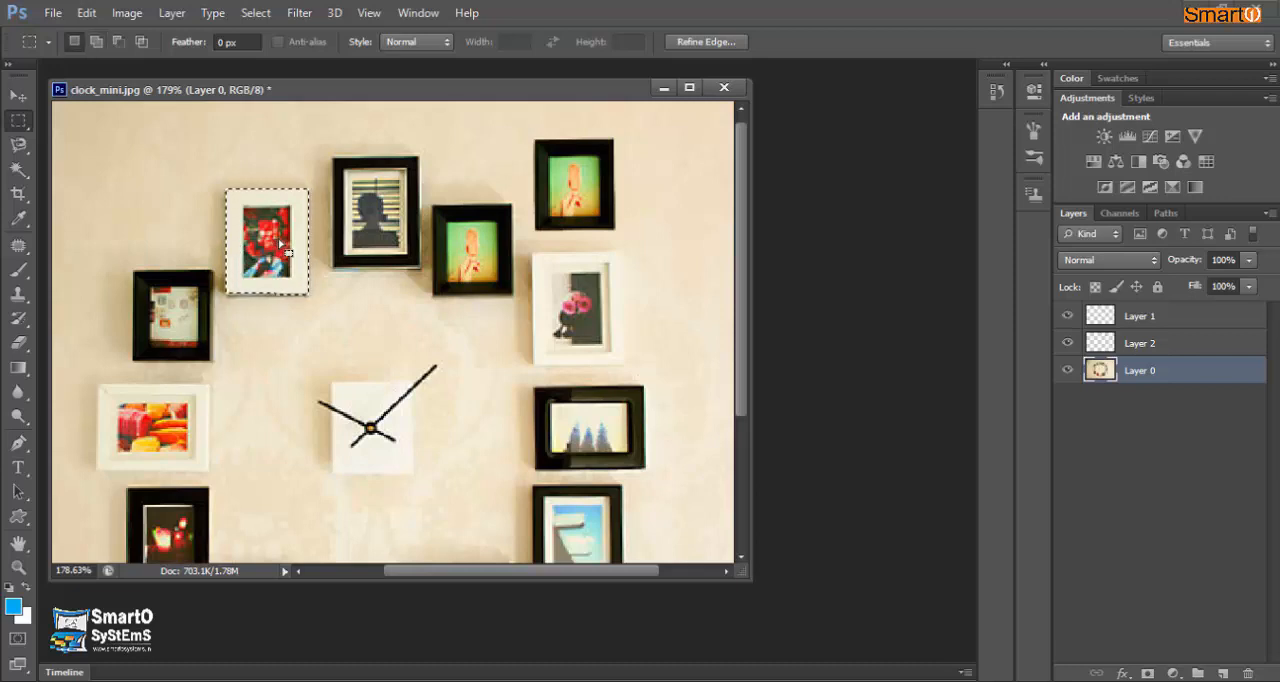
- Clear the selection around the red flower picture and merge Layer 1 down into Layer 2
click(18, 95)
drag(237, 307, 266, 256)
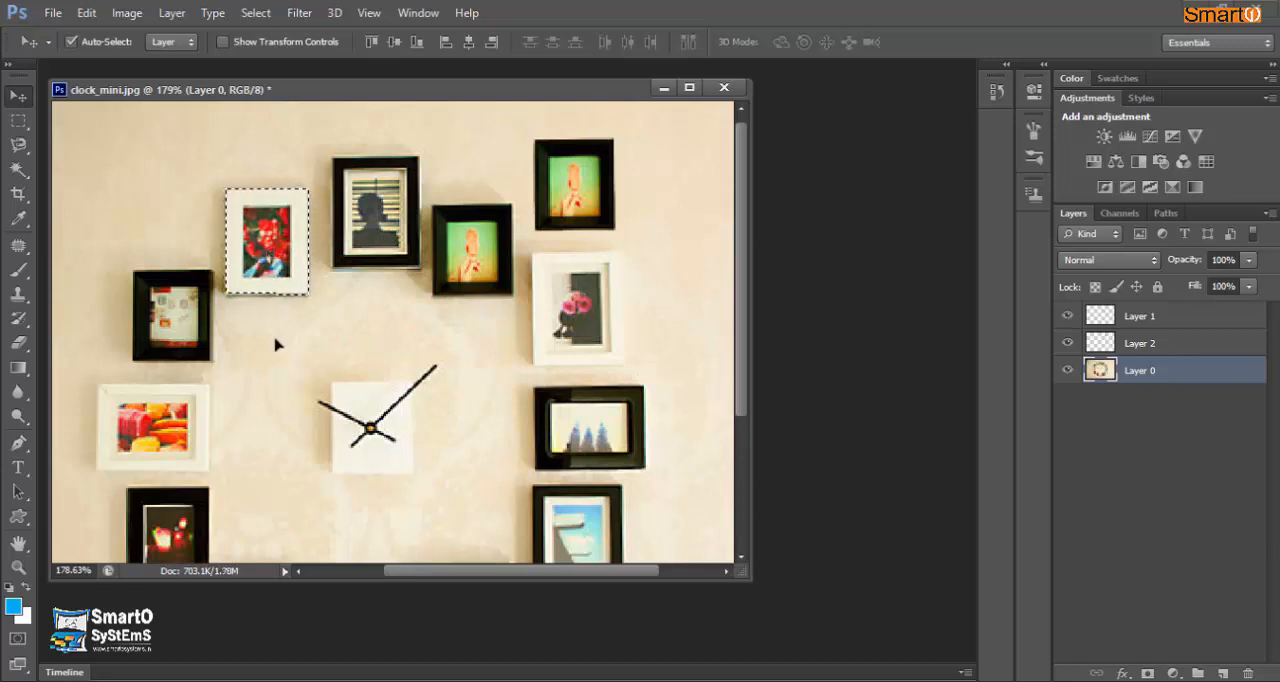
key(ctrl+d)
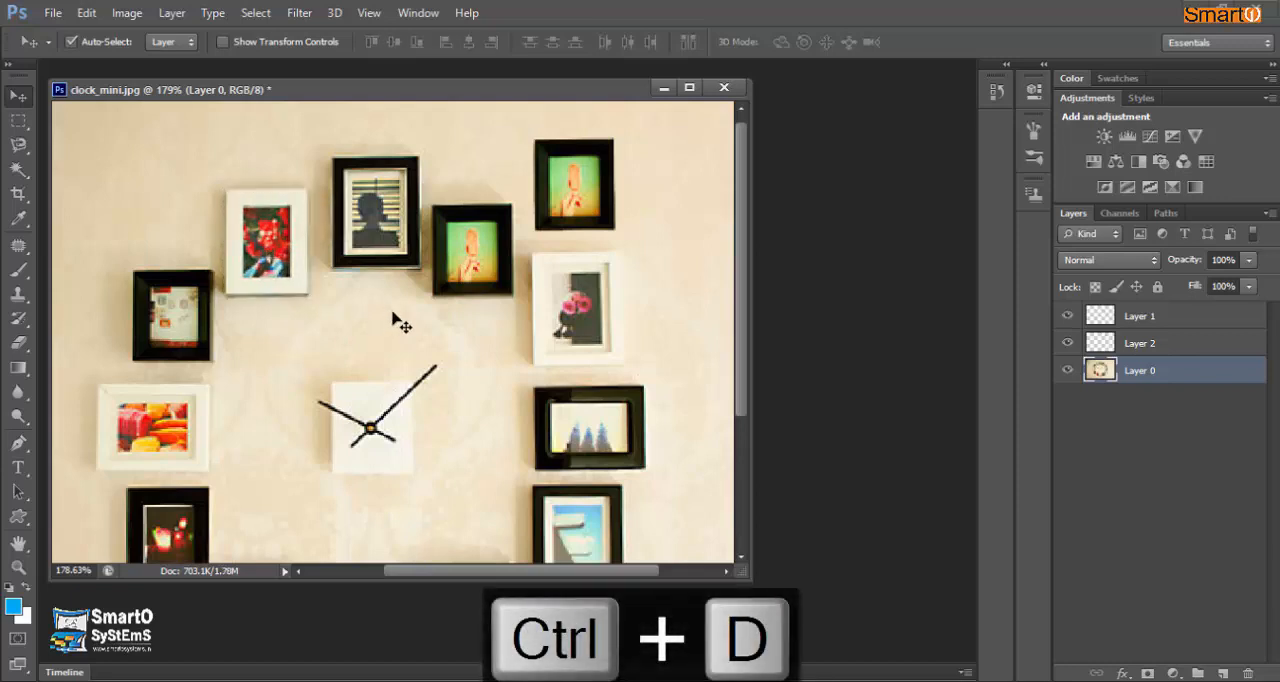
click(1140, 316)
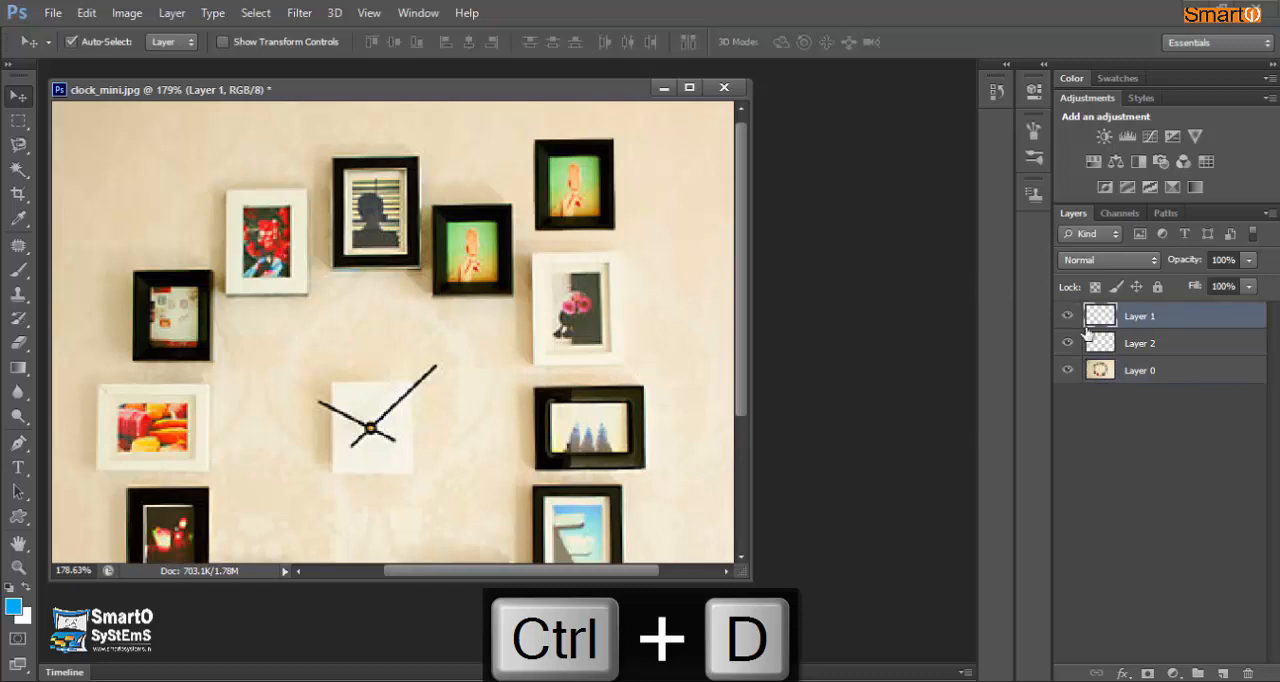
key(ctrl+e)
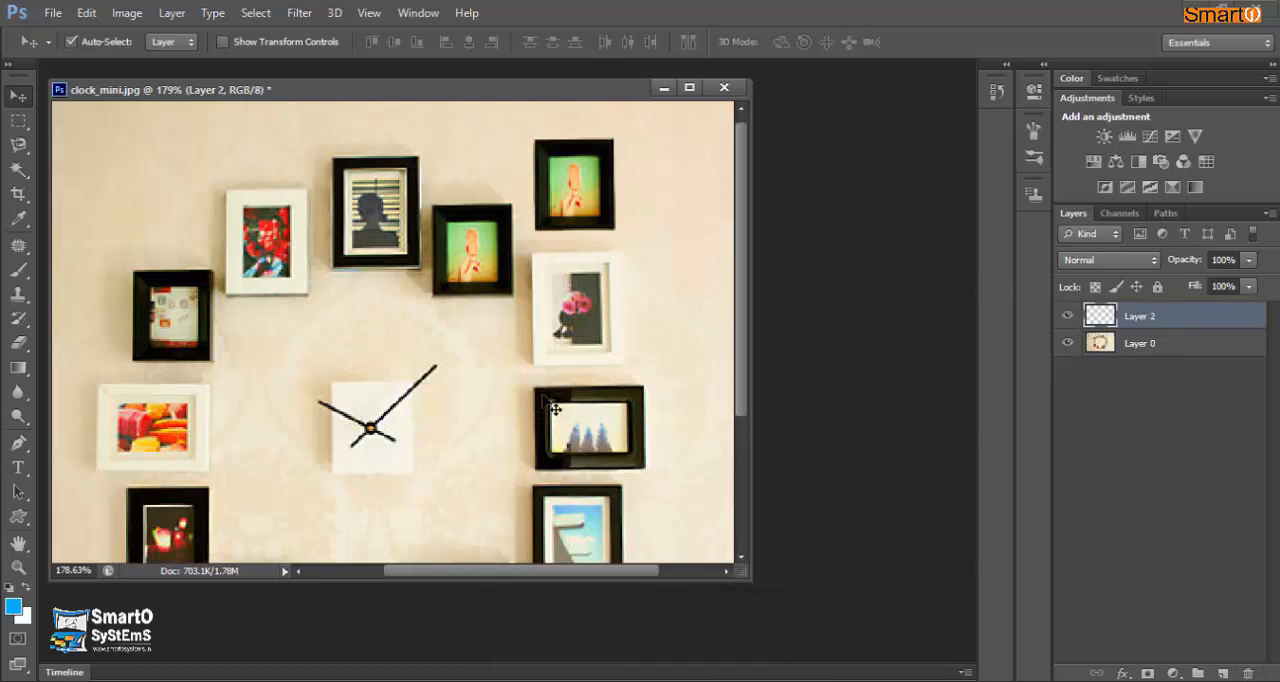
- Try to select the clock face with the Magic Wand on Layer 2 and clear the resulting selection
scroll(448, 328, down, 2)
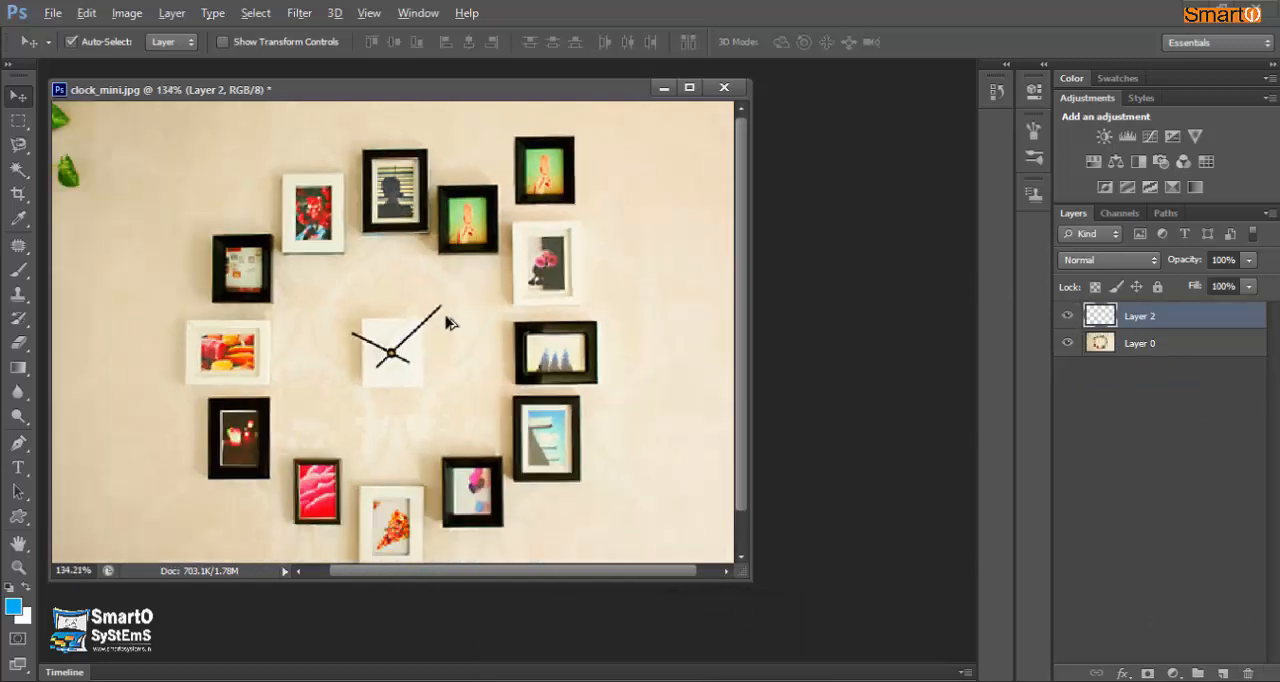
click(27, 175)
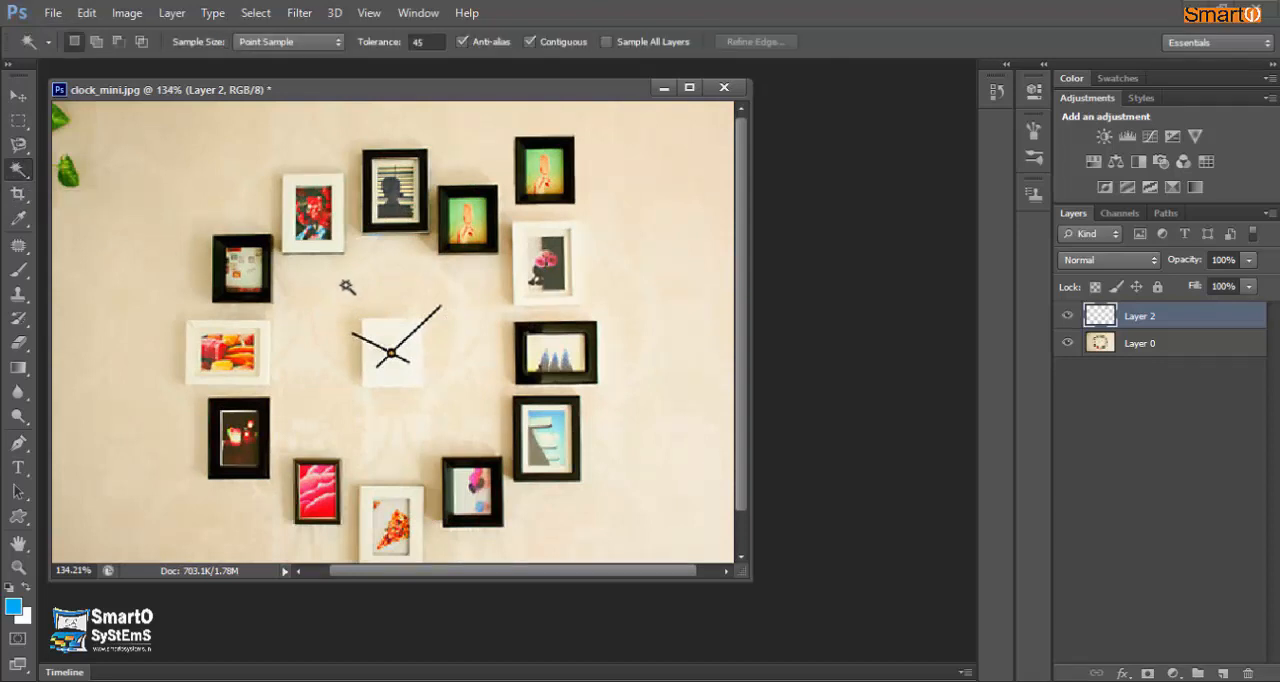
click(390, 335)
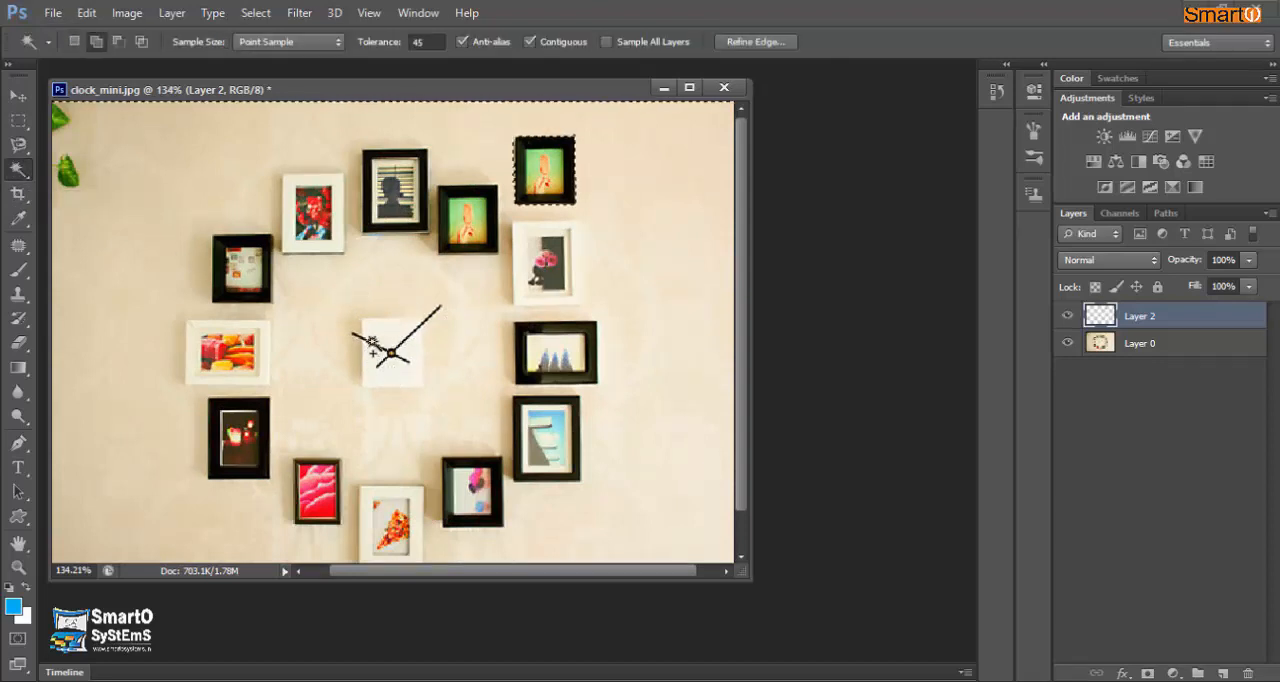
key(ctrl+d)
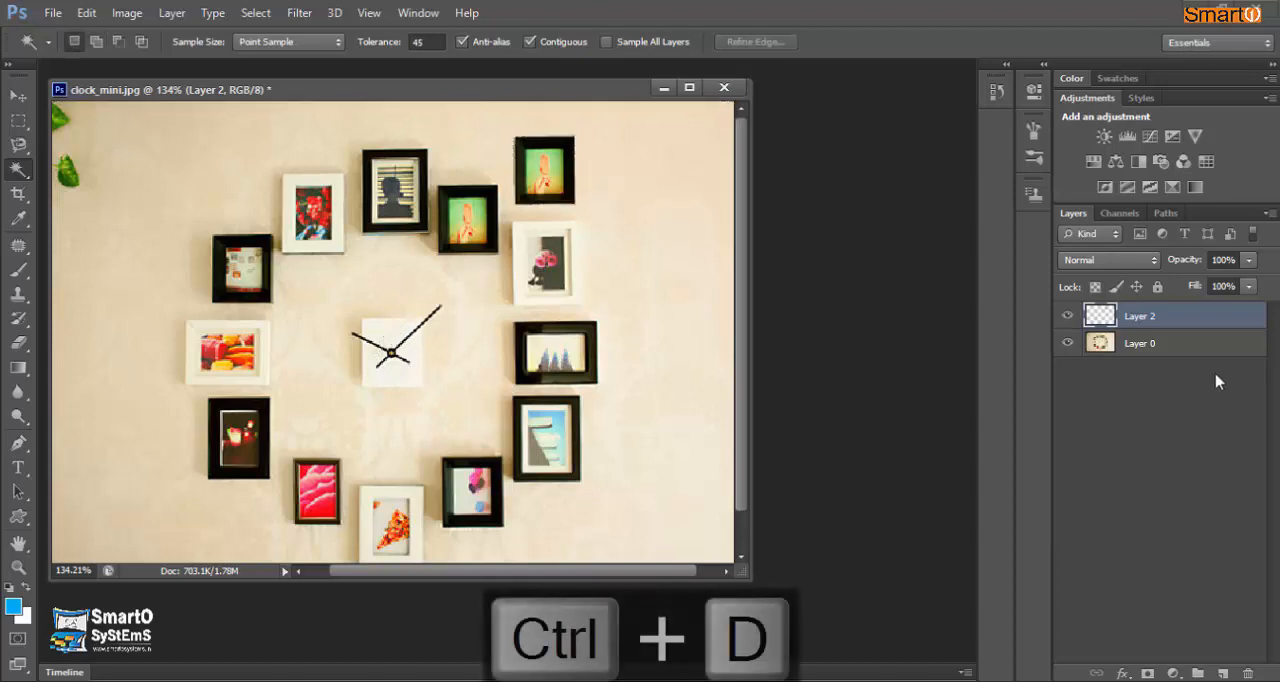
- Activate Layer 0, sample the white clock face with the Magic Wand and clear that selection
click(1186, 350)
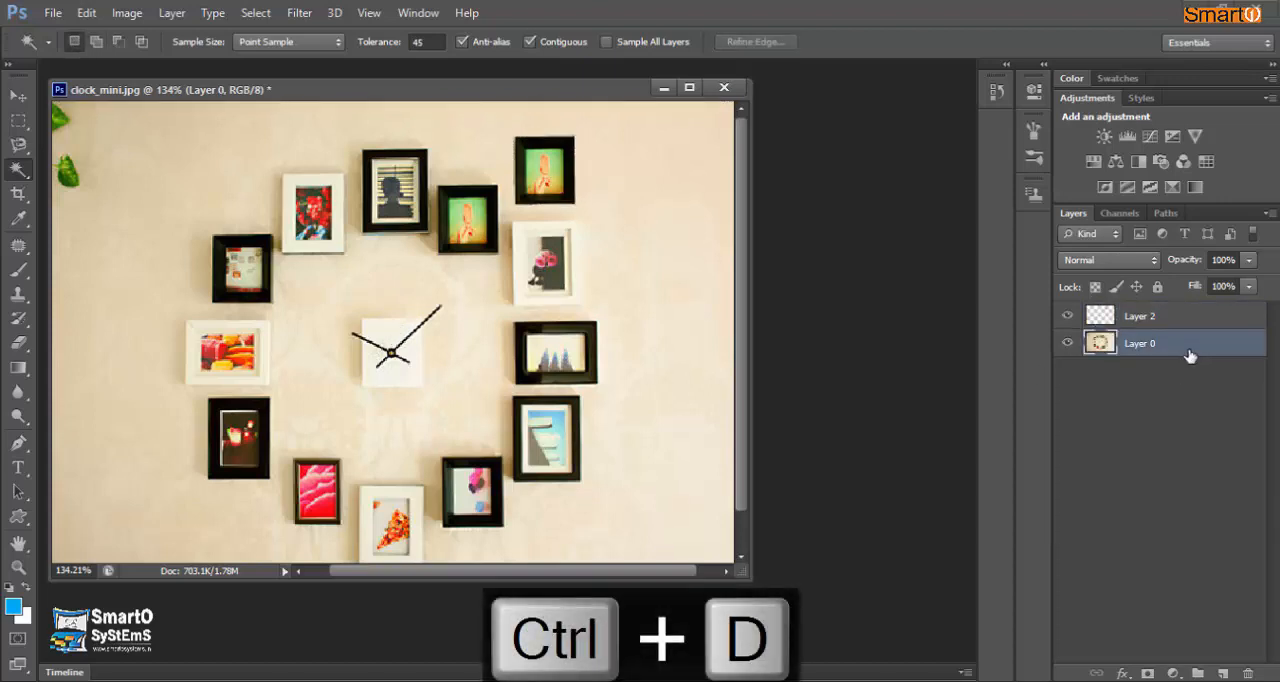
shift+click(402, 360)
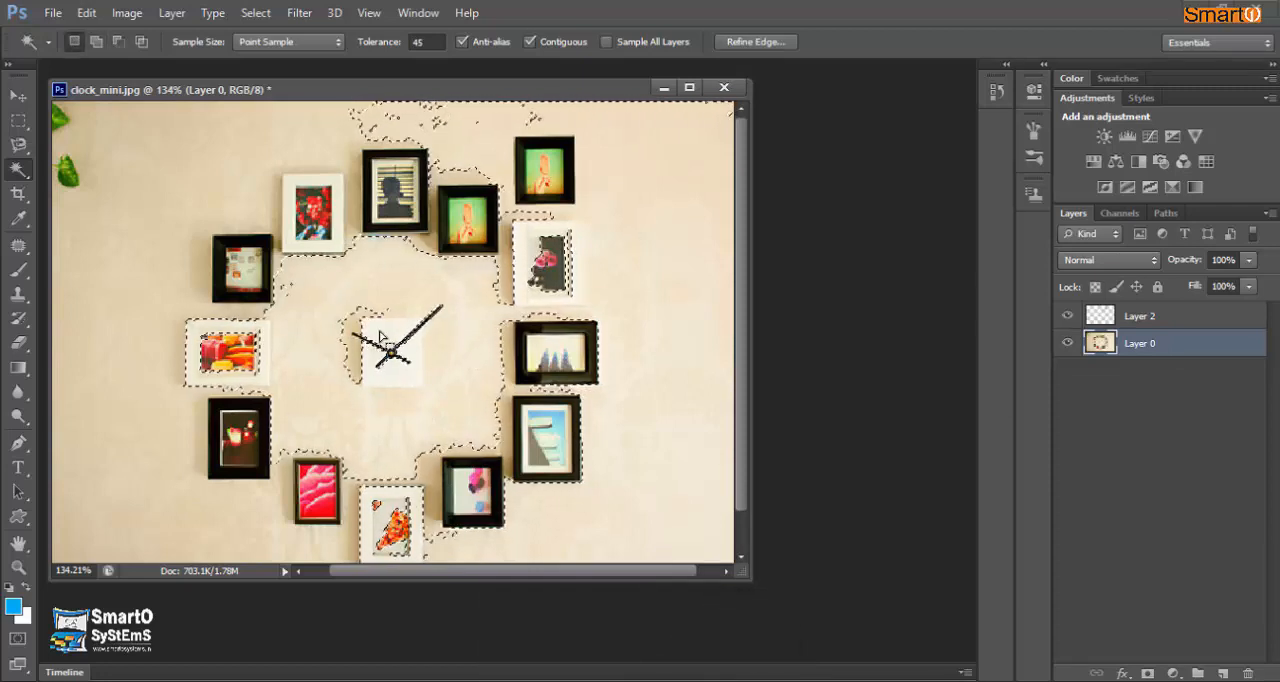
key(ctrl+d)
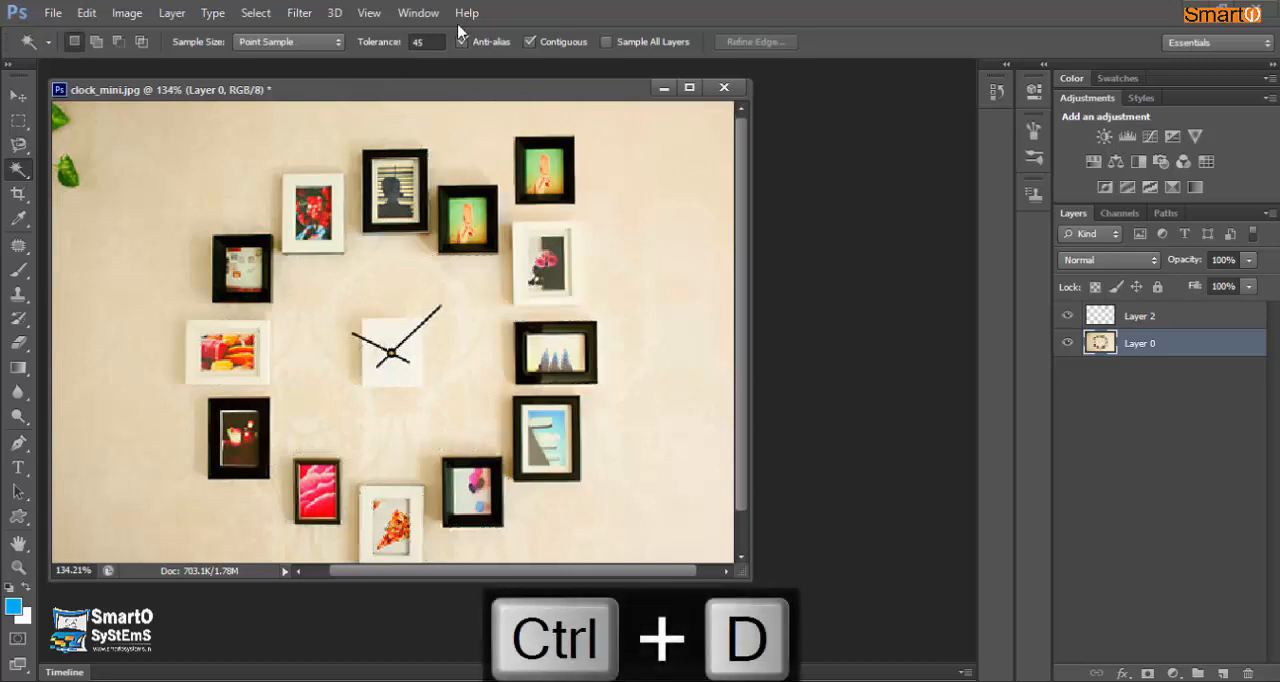
- Set the Magic Wand tolerance to 20 for sampling the clock face
click(440, 42)
text(20)
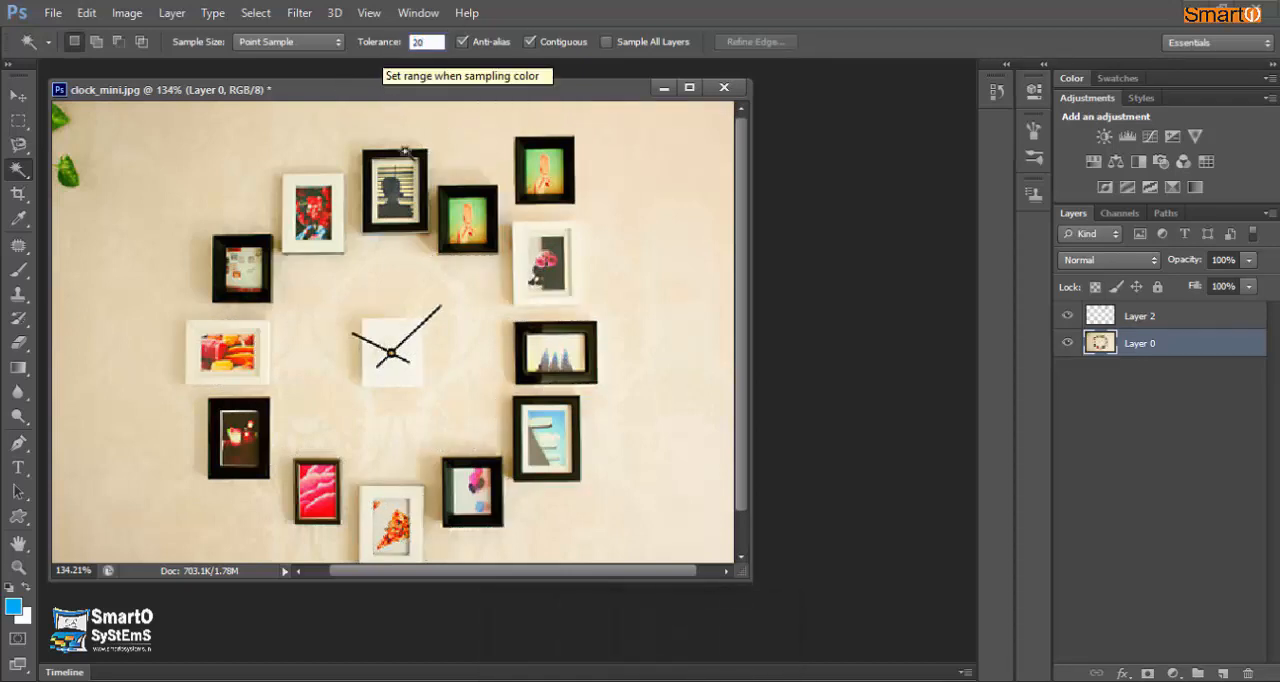
key(Return)
scroll(377, 328, up, 3)
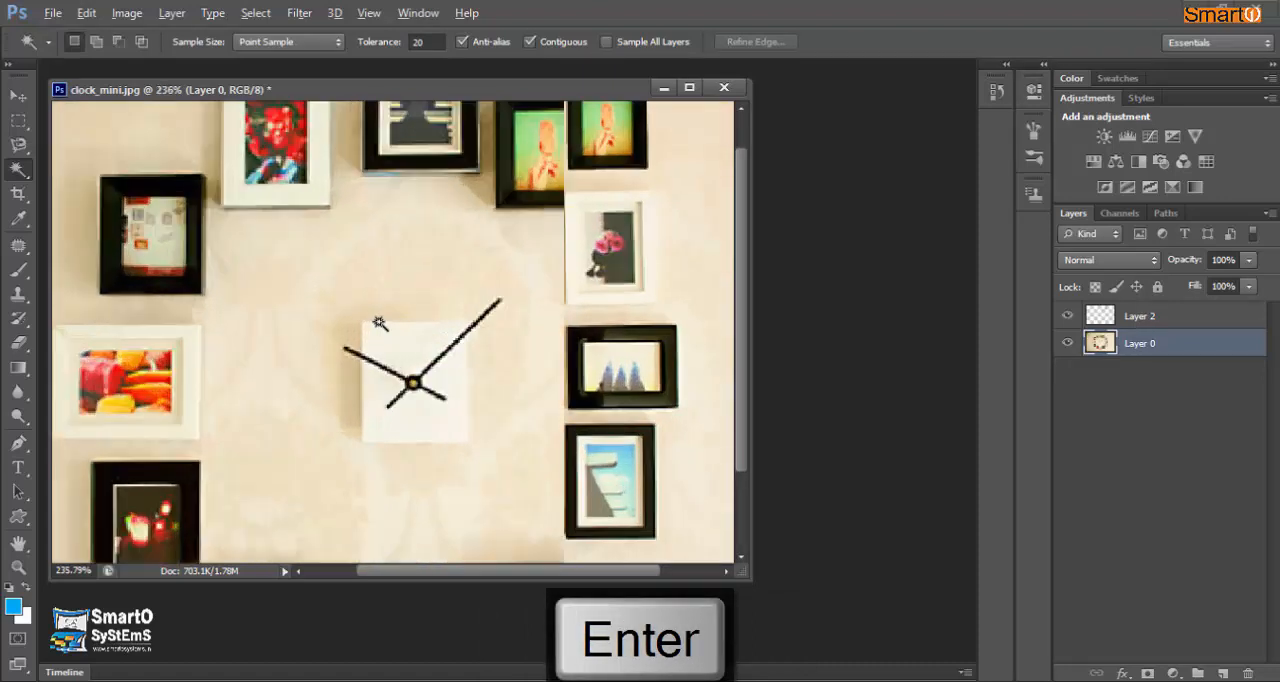
key(alt)
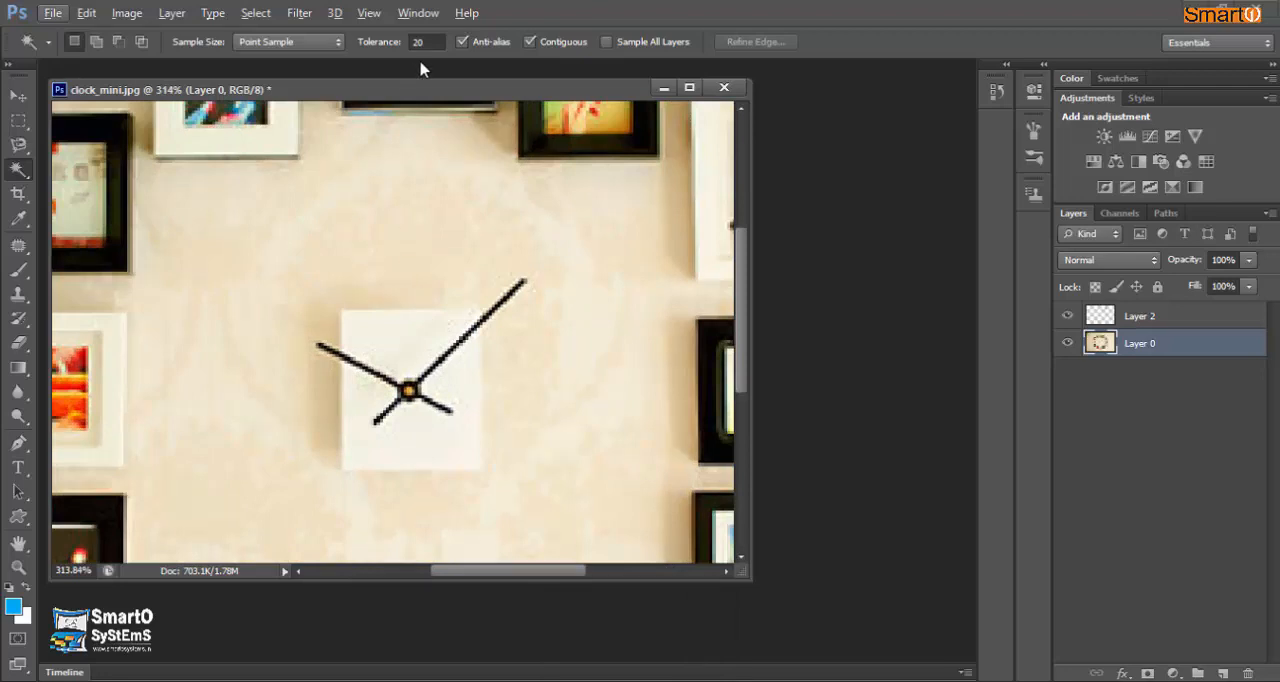
- Select the upper part of the white clock face on Layer 0 with the Magic Wand at tolerance 20
scroll(403, 334, down, 3)
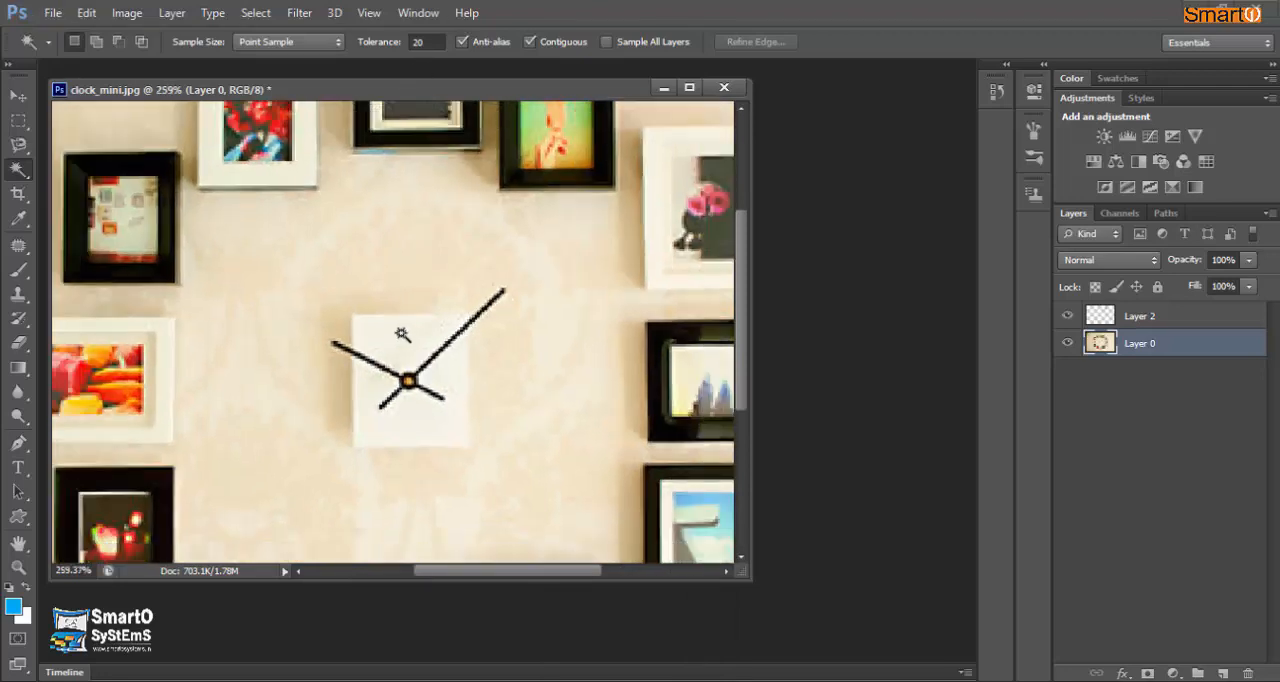
scroll(402, 334, down, 2)
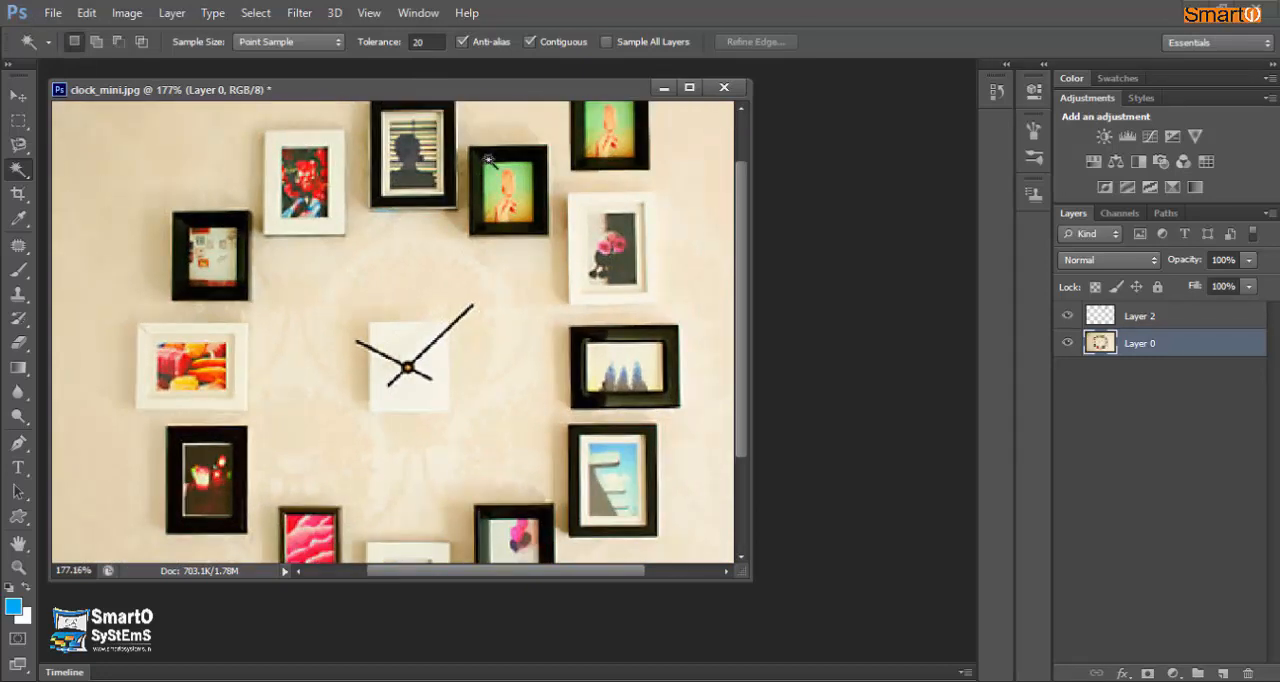
scroll(500, 150, up, 6)
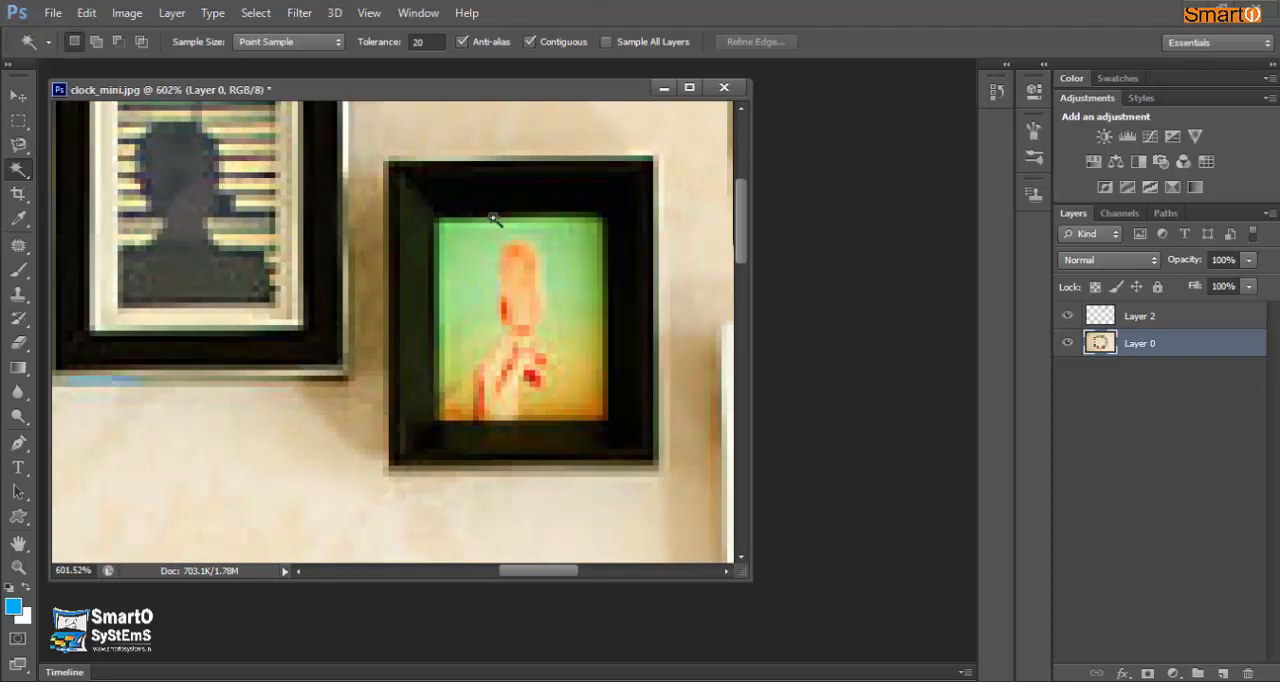
scroll(491, 255, down, 6)
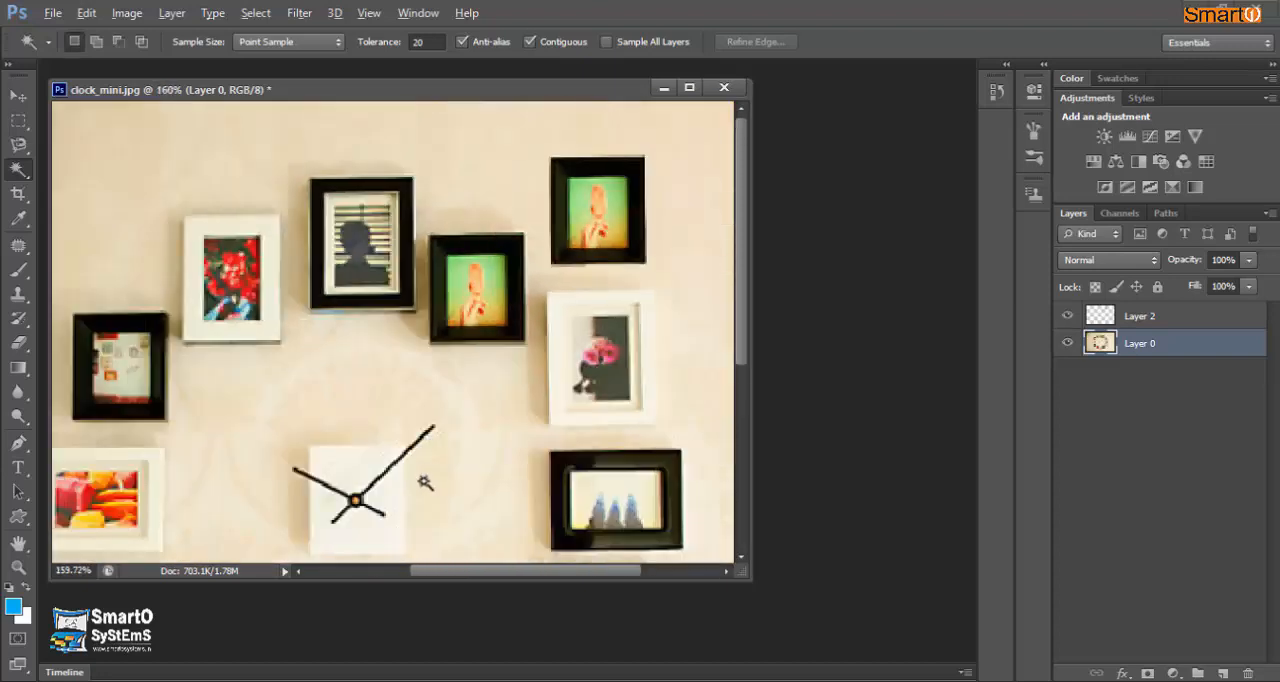
scroll(364, 403, up, 4)
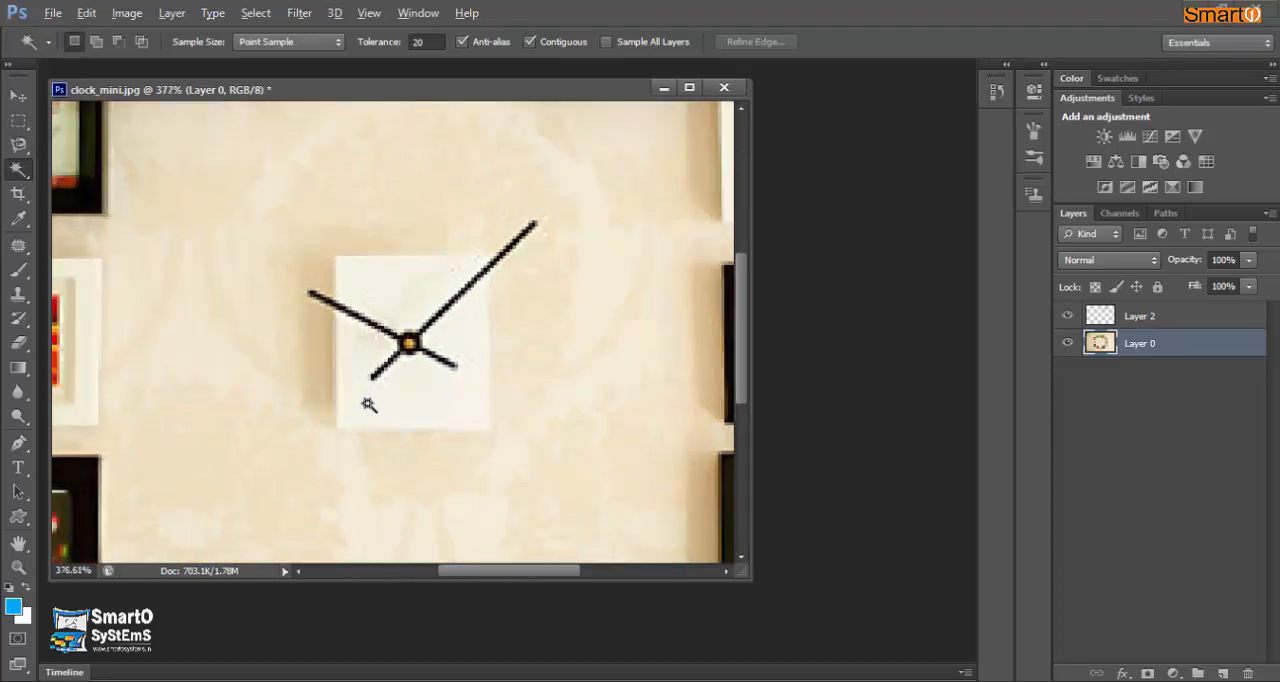
key(alt)
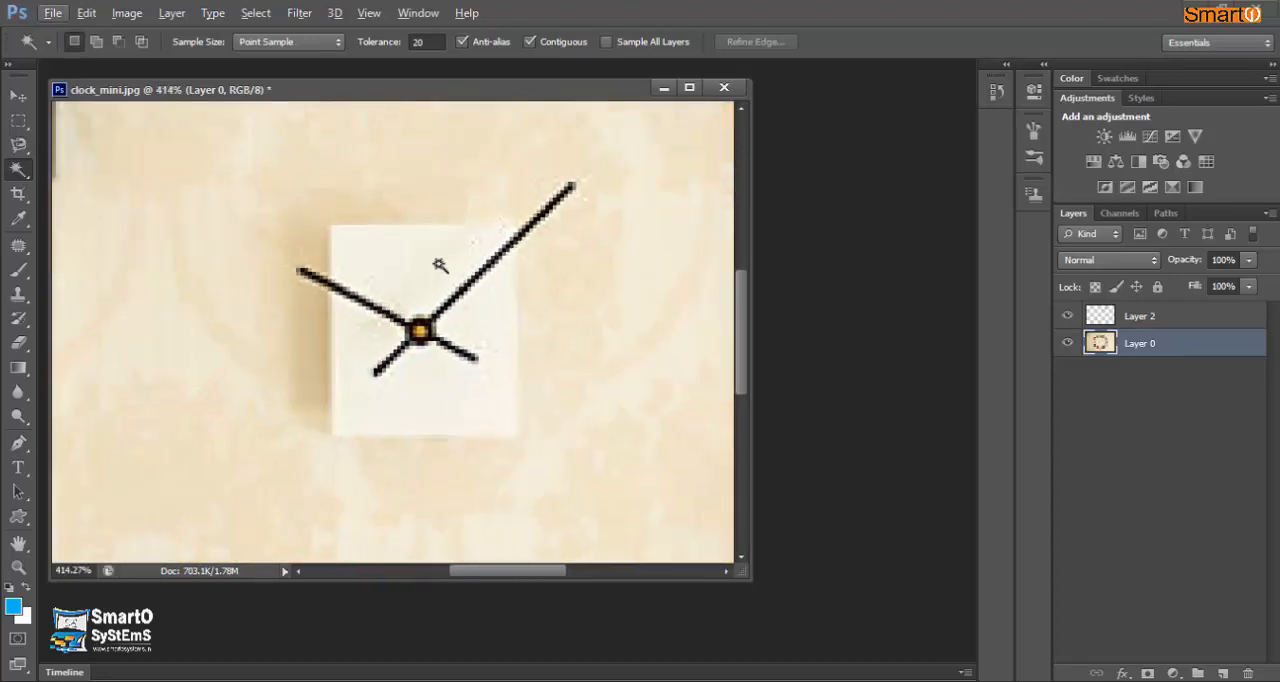
click(392, 262)
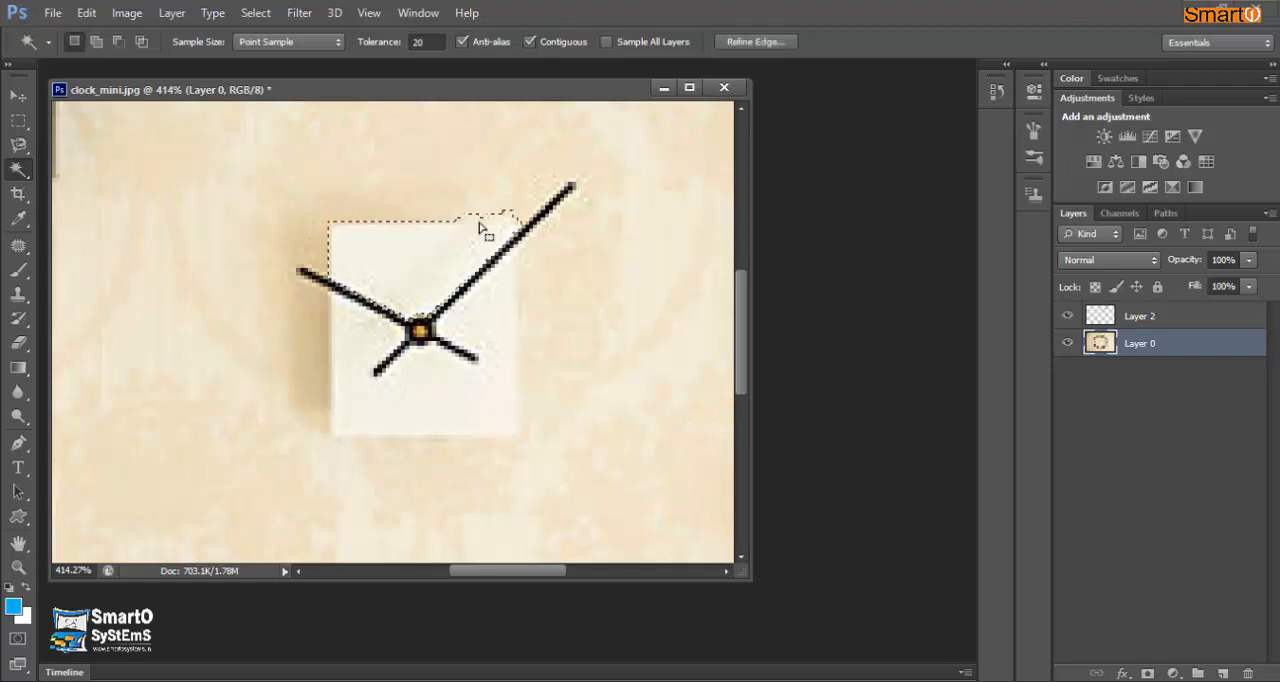
- Try to add the lower-left part of the clock face to the selection at tolerance 20, and undo that addition
key(shift)
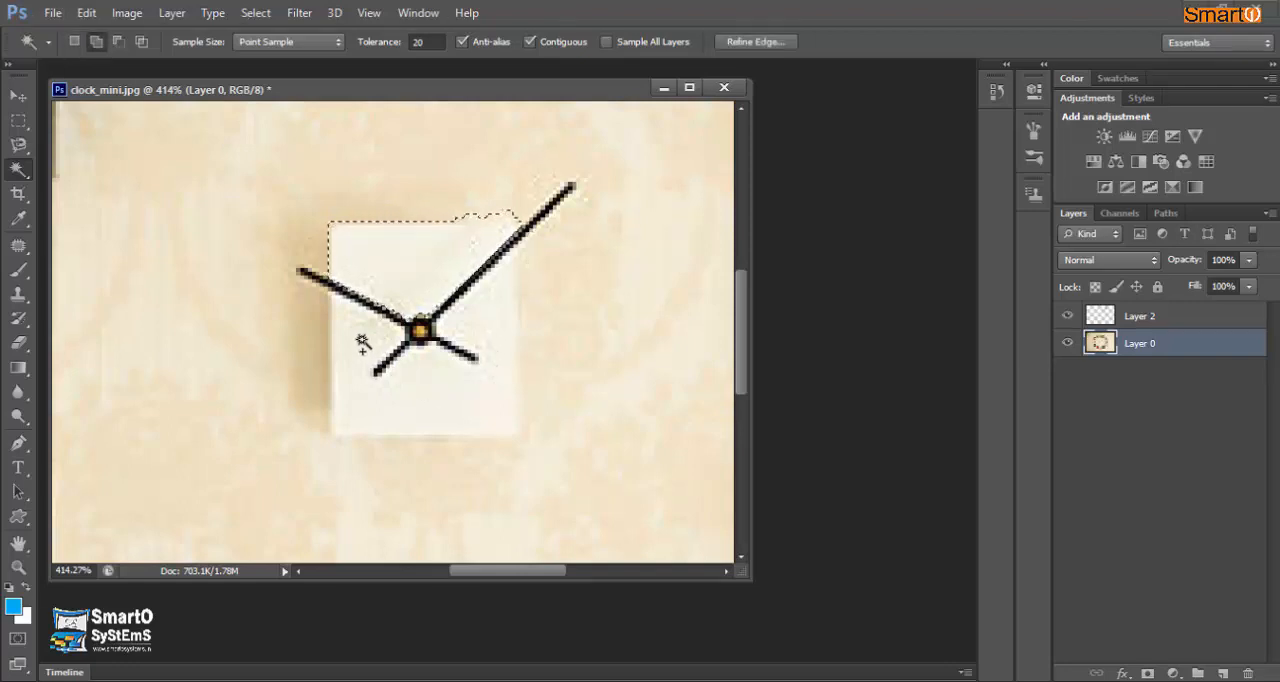
shift+click(352, 330)
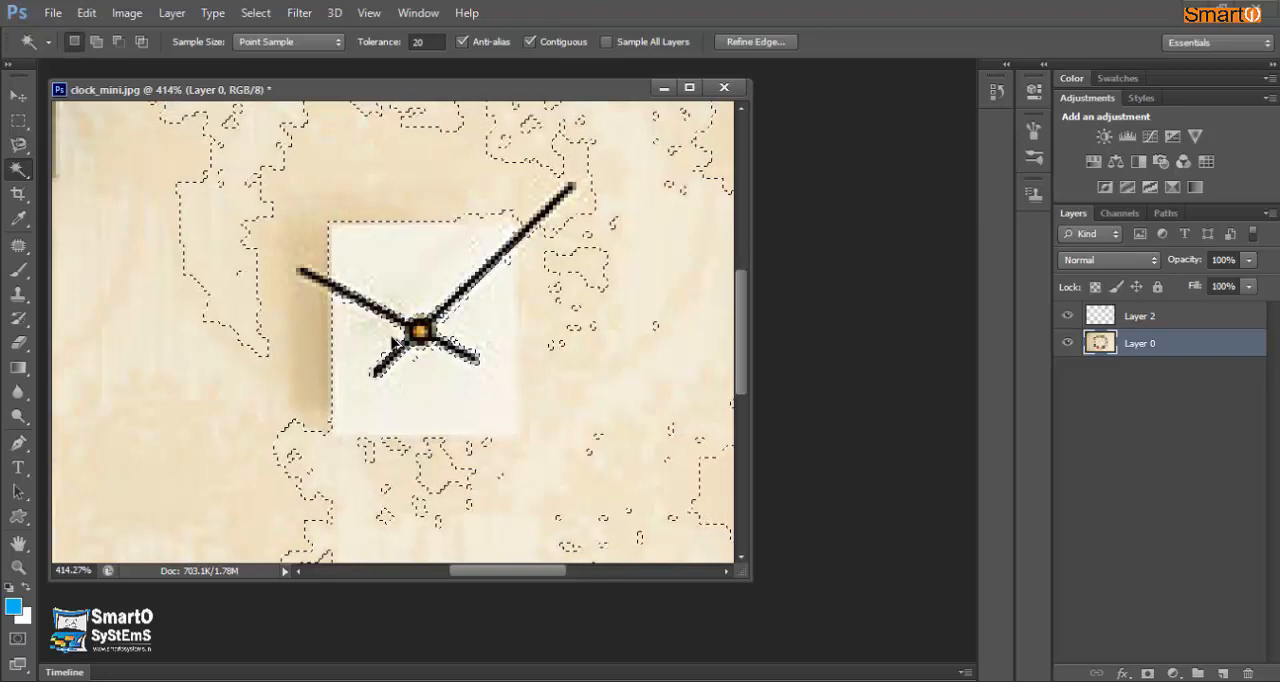
key(ctrl+alt+z)
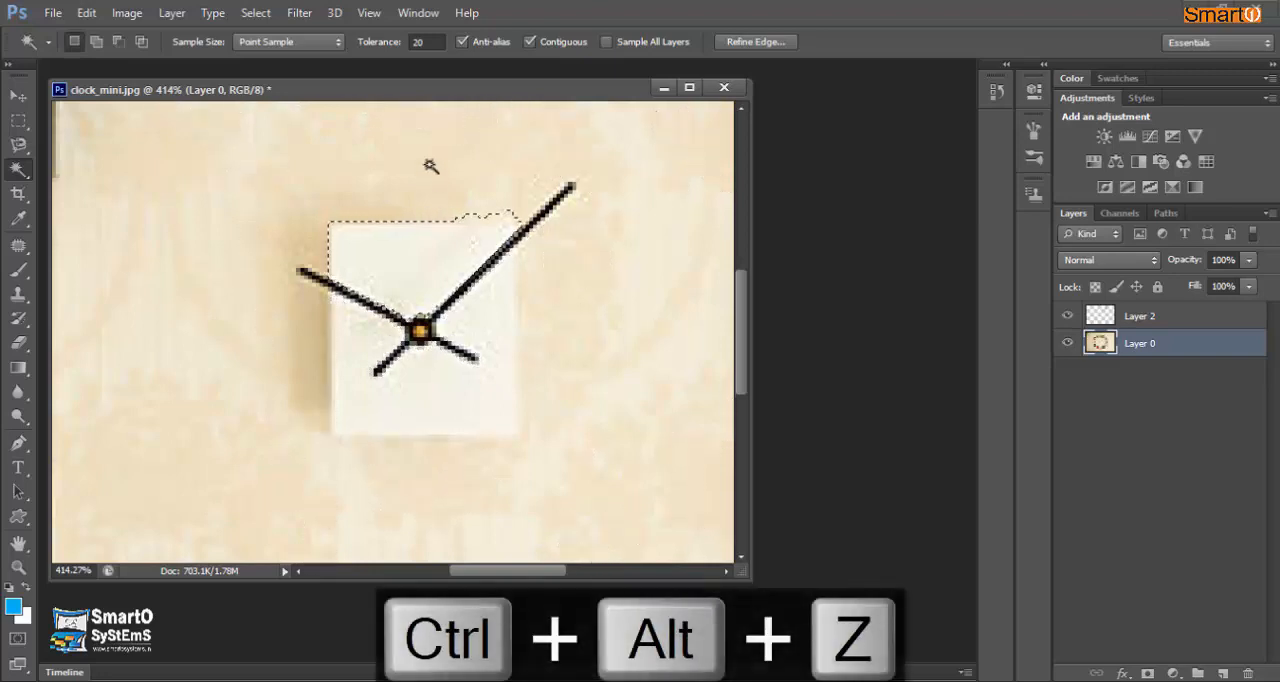
- Add the rest of the clock face with the Magic Wand, using tolerance 7 for the lower-left patch and 15 for the remaining area
click(386, 46)
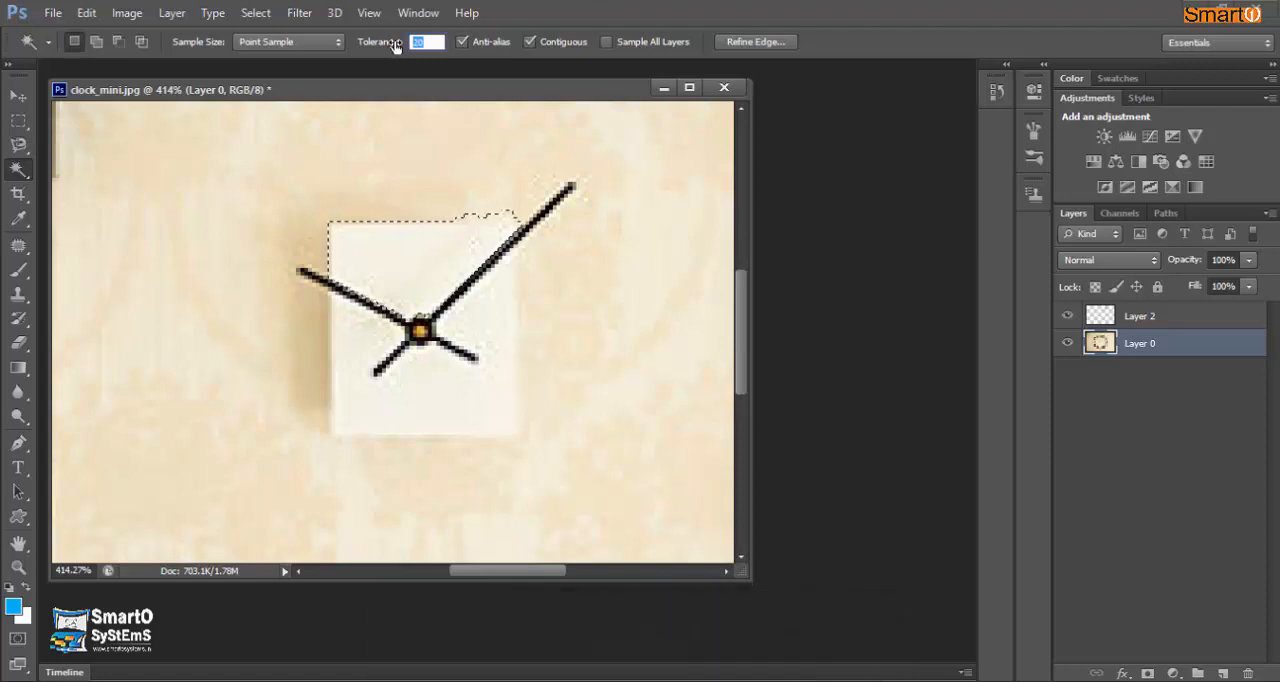
key(Return)
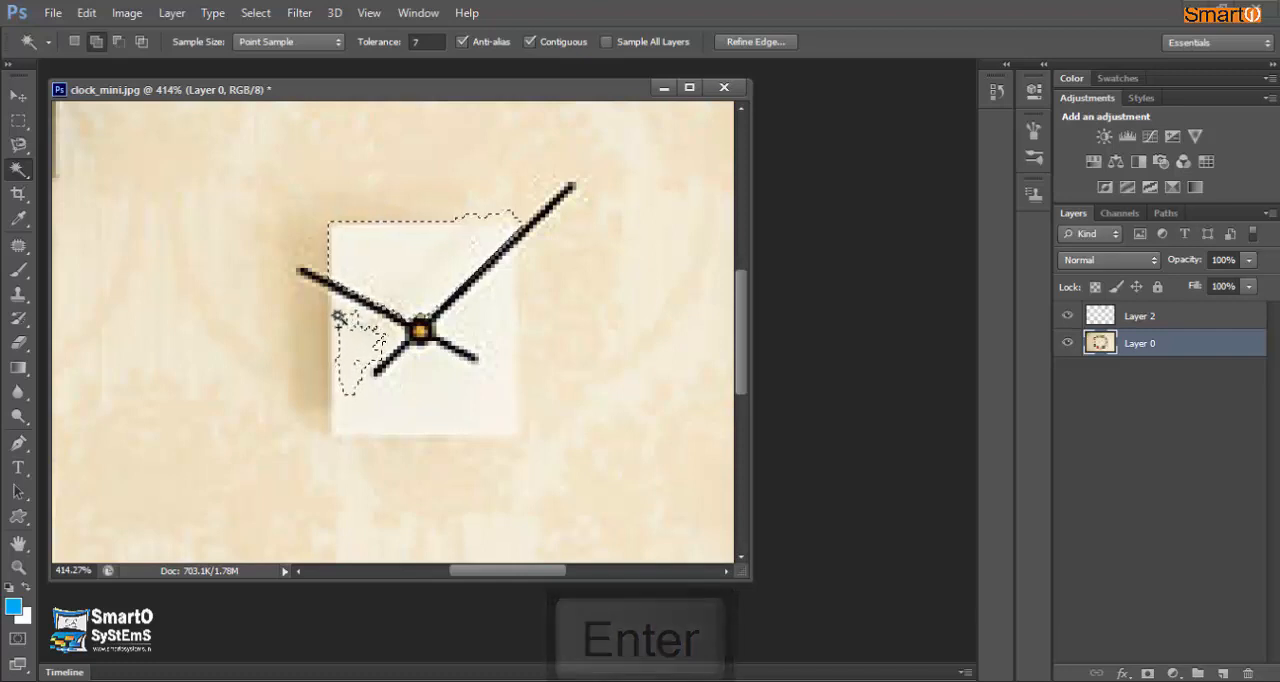
click(432, 42)
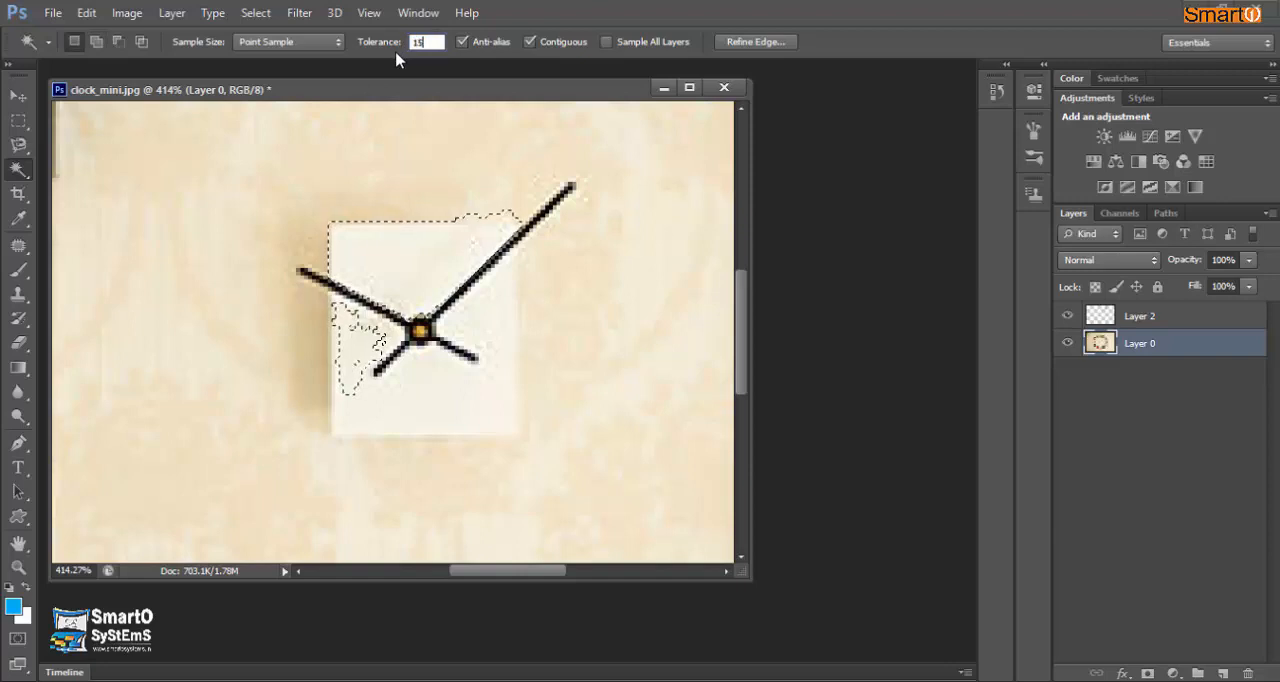
key(Return)
shift+click(406, 388)
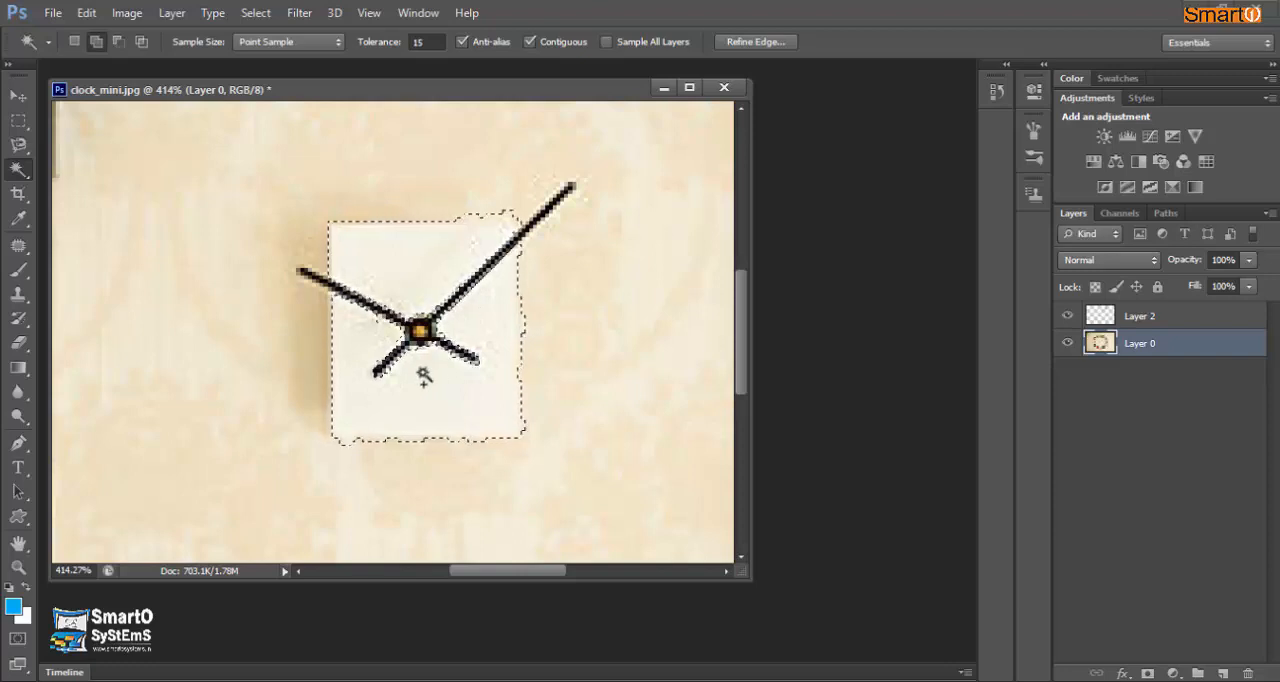
- Add the protruding ends of both clock hands to the selection with the Polygonal Lasso tool
click(18, 121)
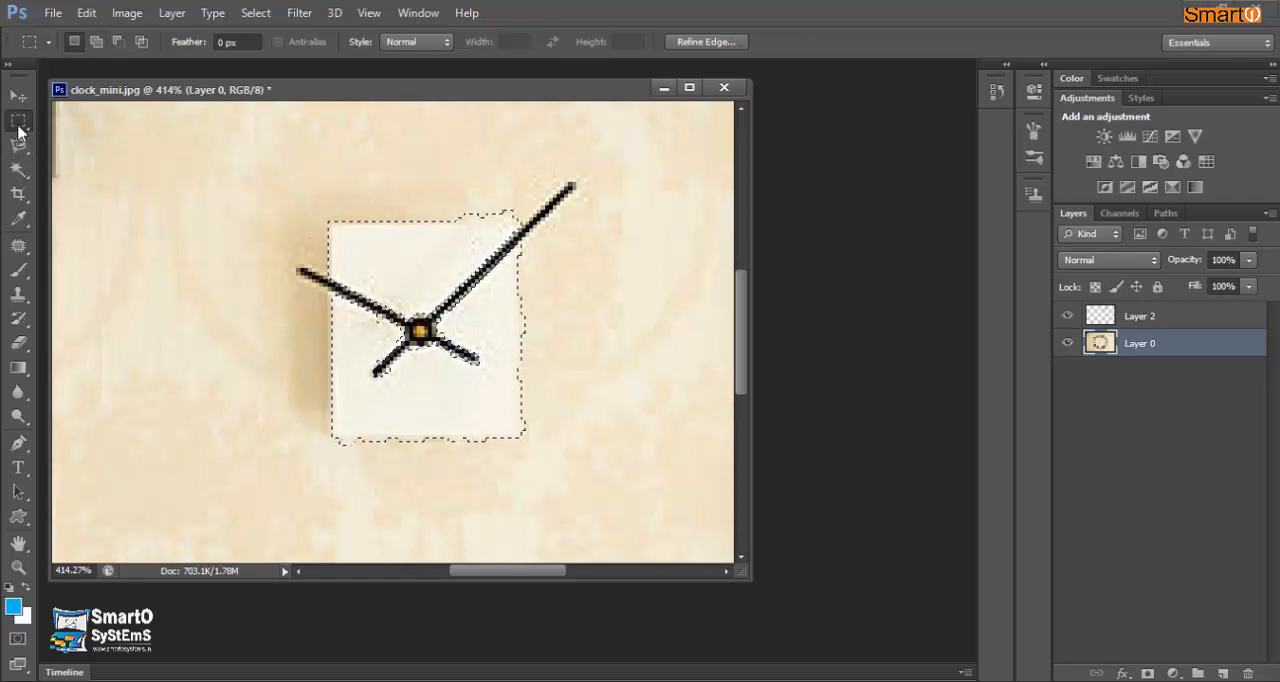
key(shift)
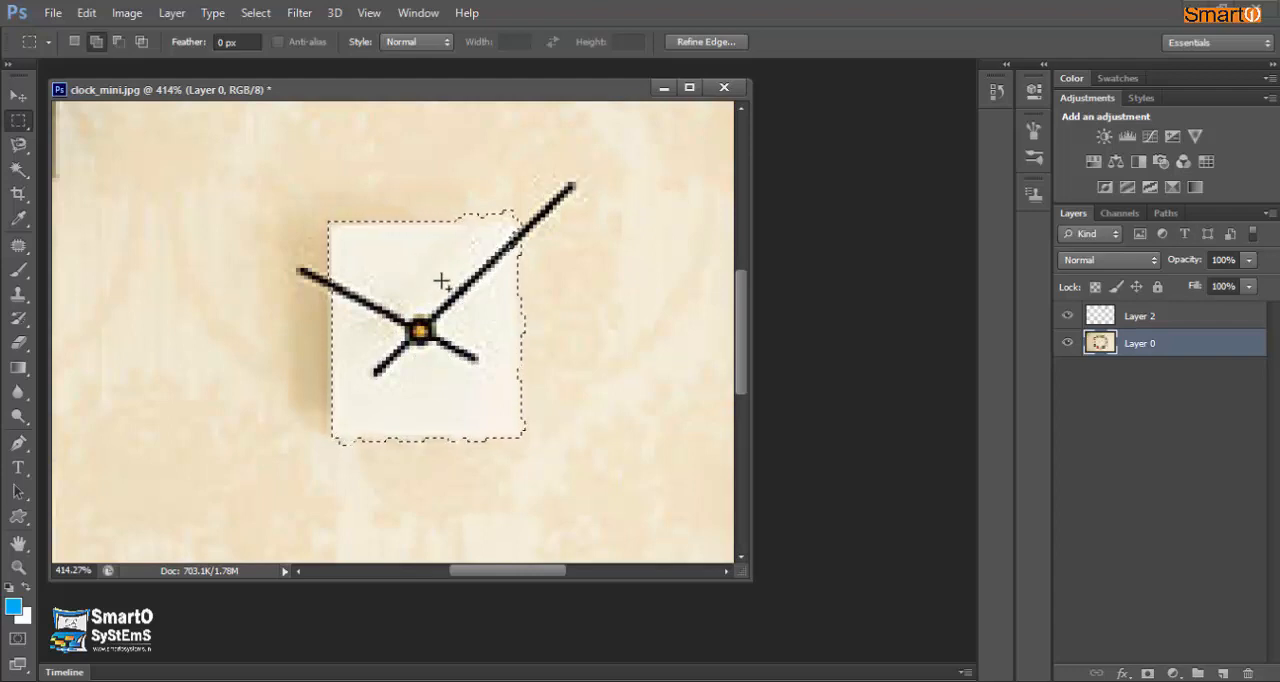
click(19, 147)
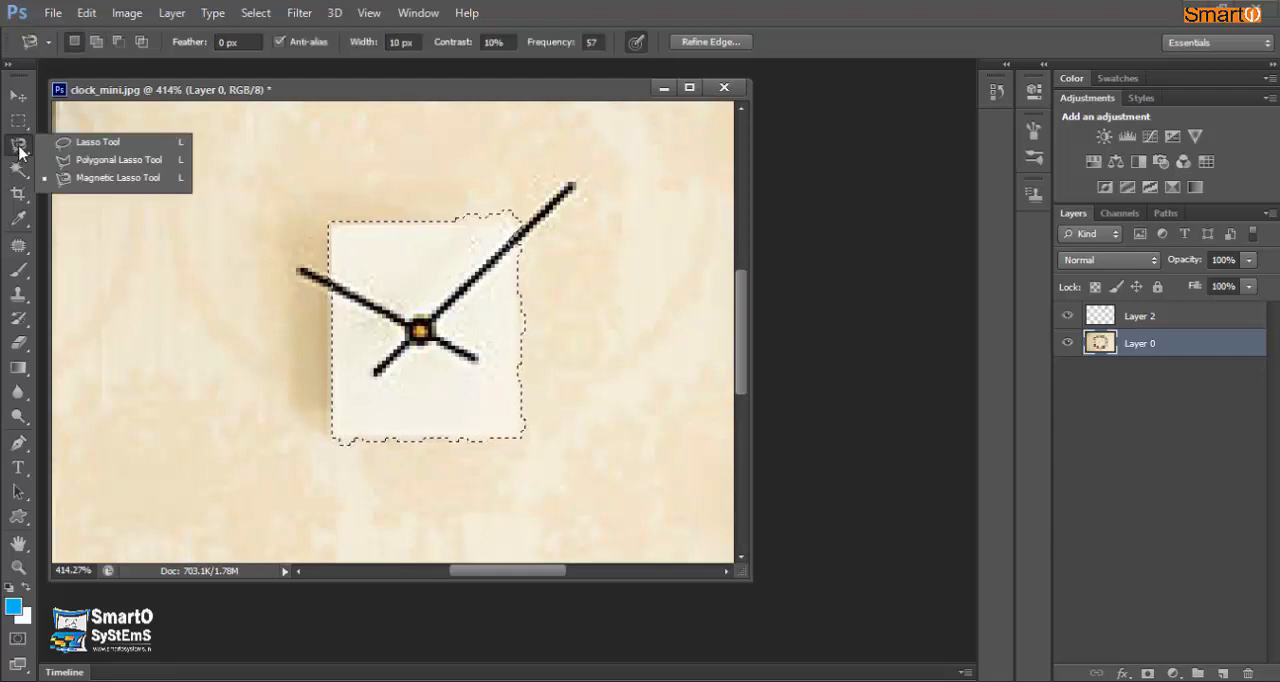
click(82, 160)
key(shift)
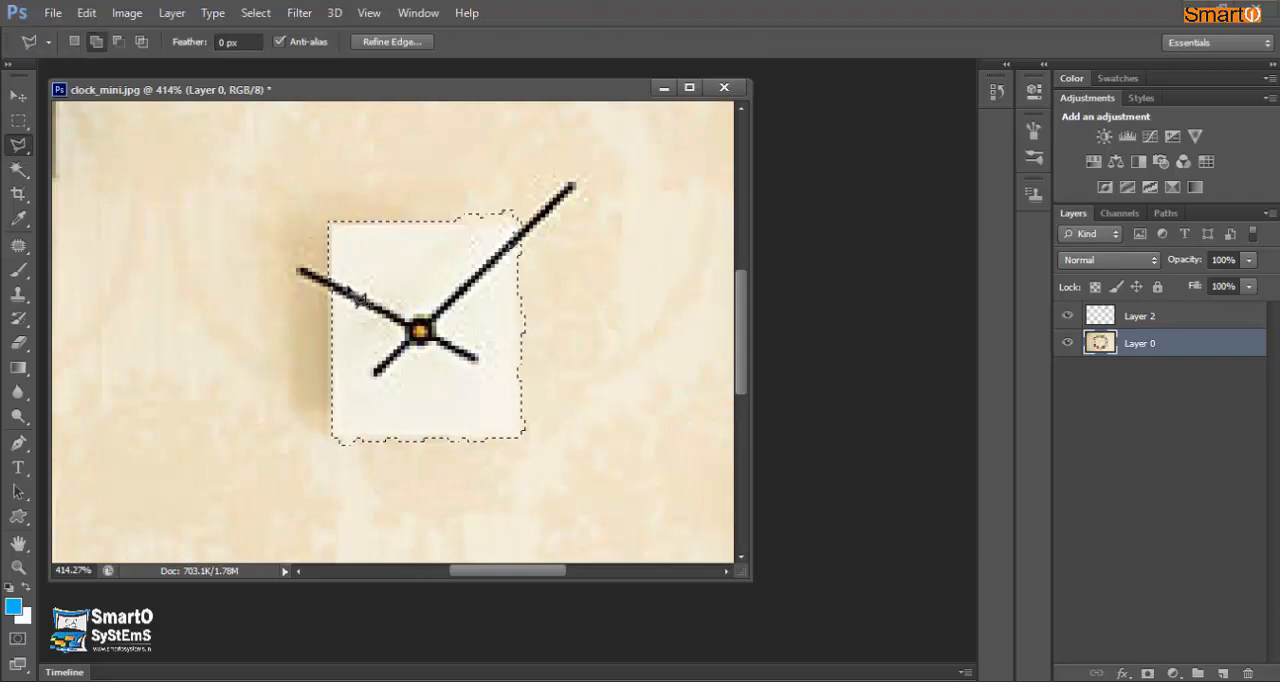
click(297, 271)
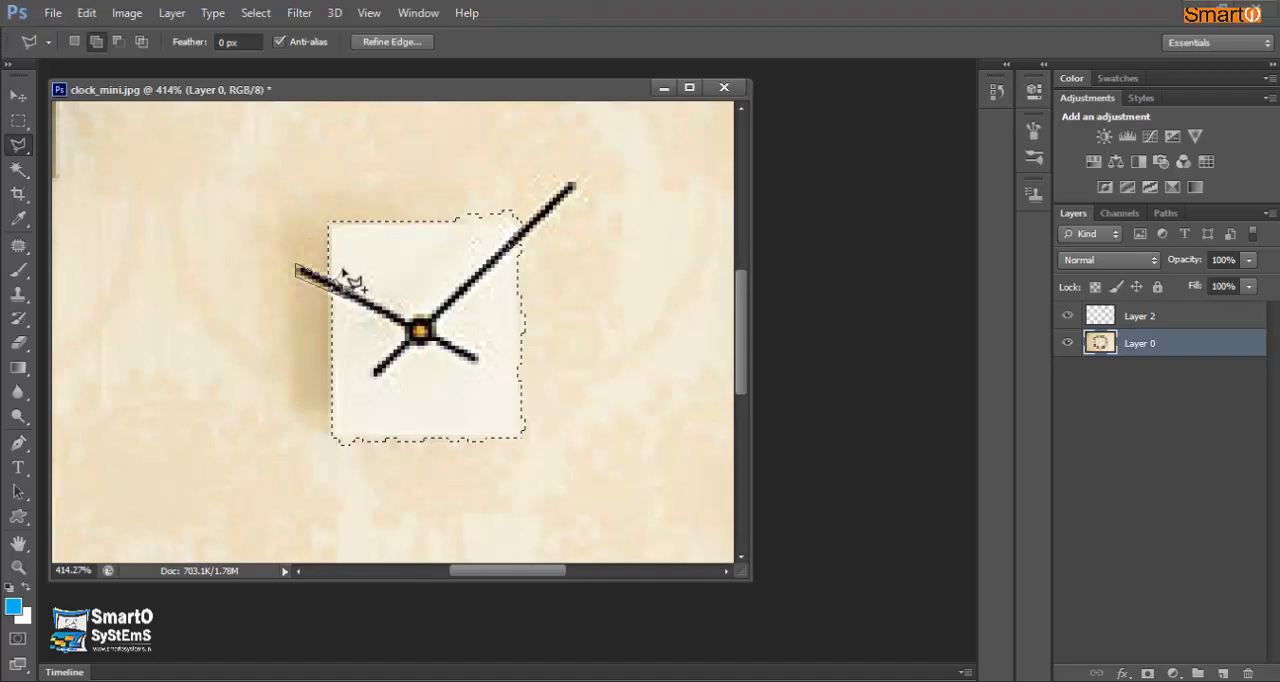
click(356, 300)
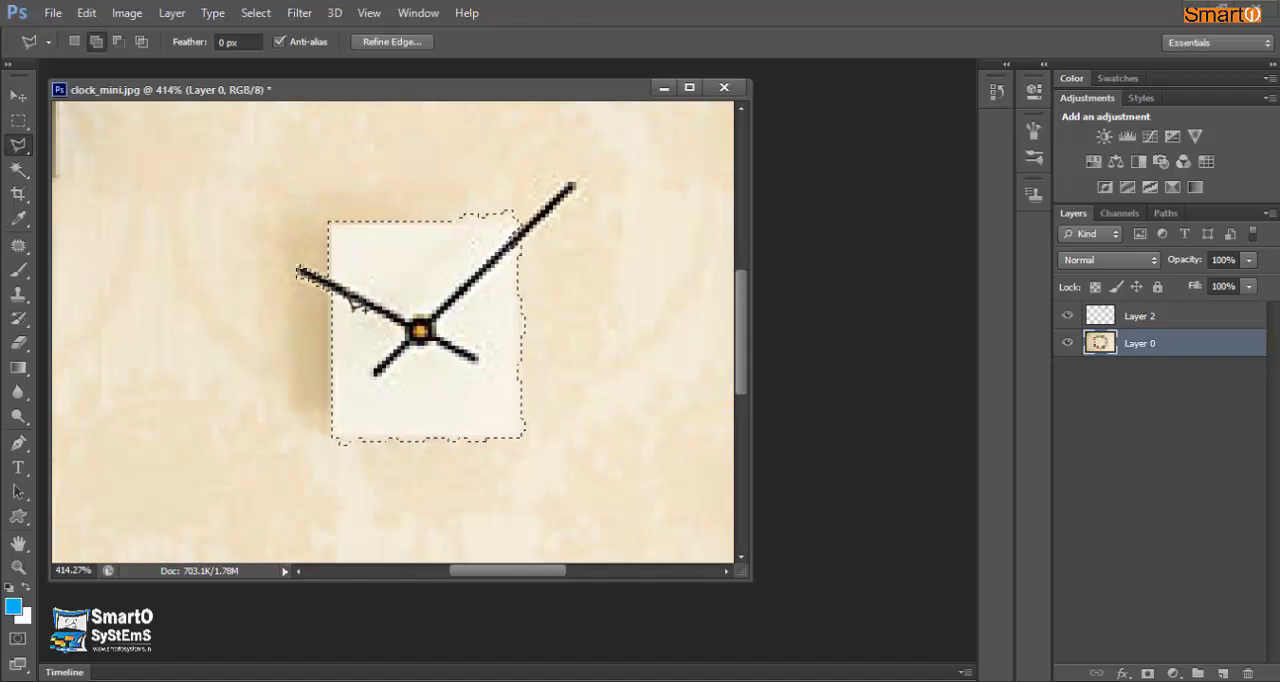
click(498, 250)
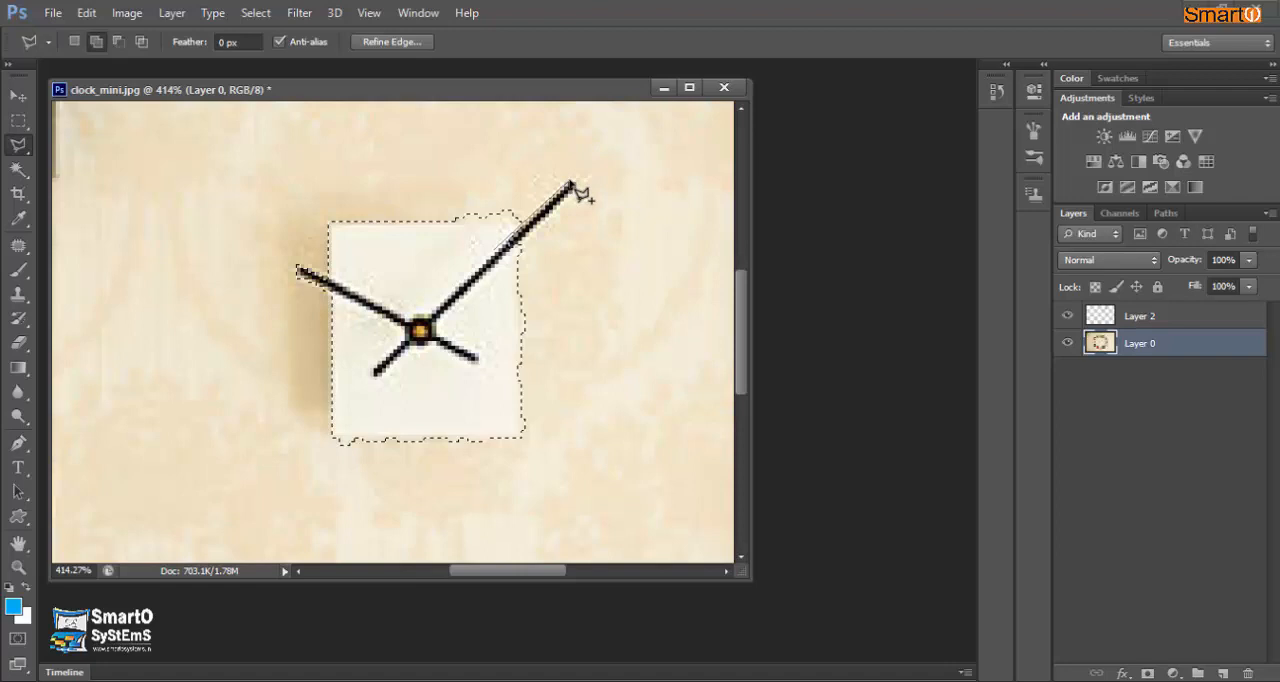
click(571, 183)
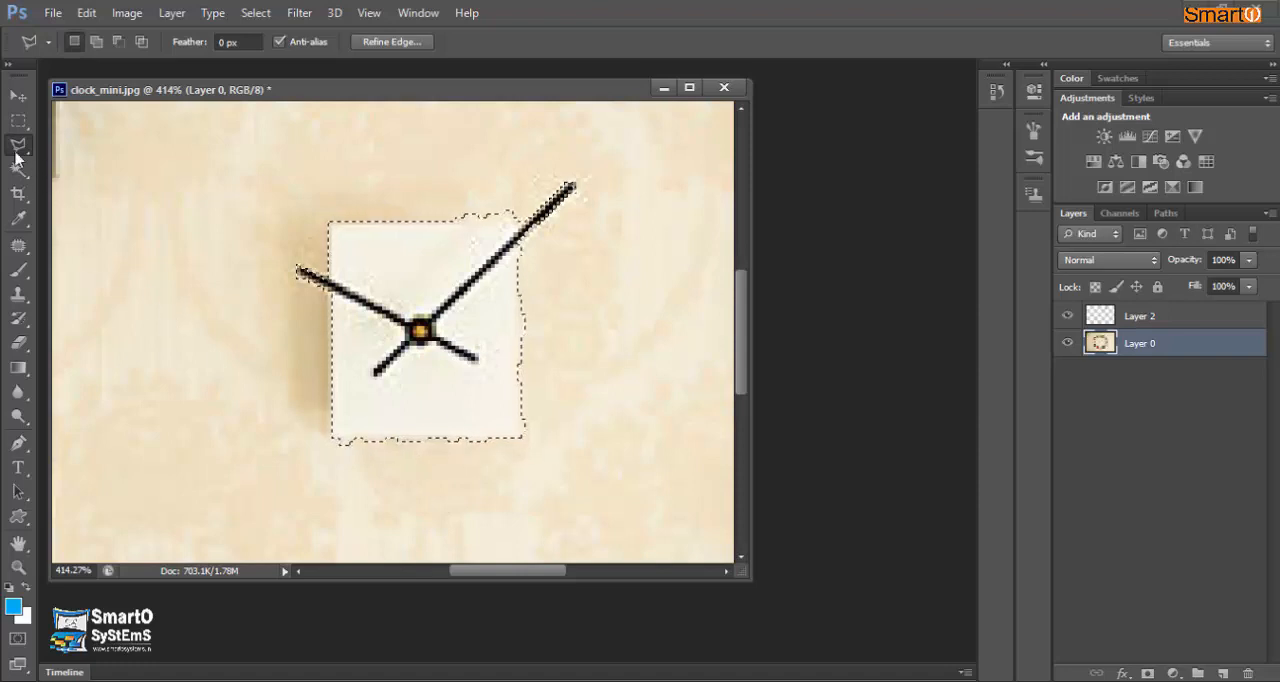
- Subtract the ragged excess beyond the clock face's lower, right and upper edges from the selection with the Rectangular Marquee
click(18, 120)
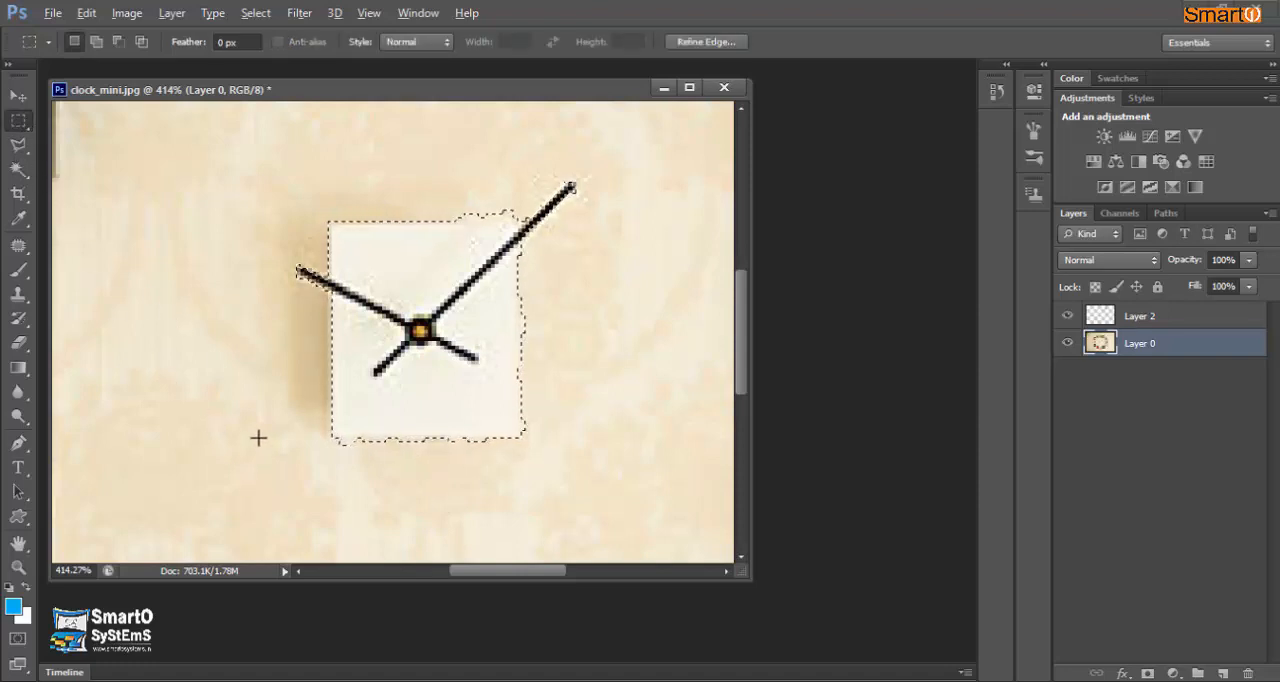
key(alt)
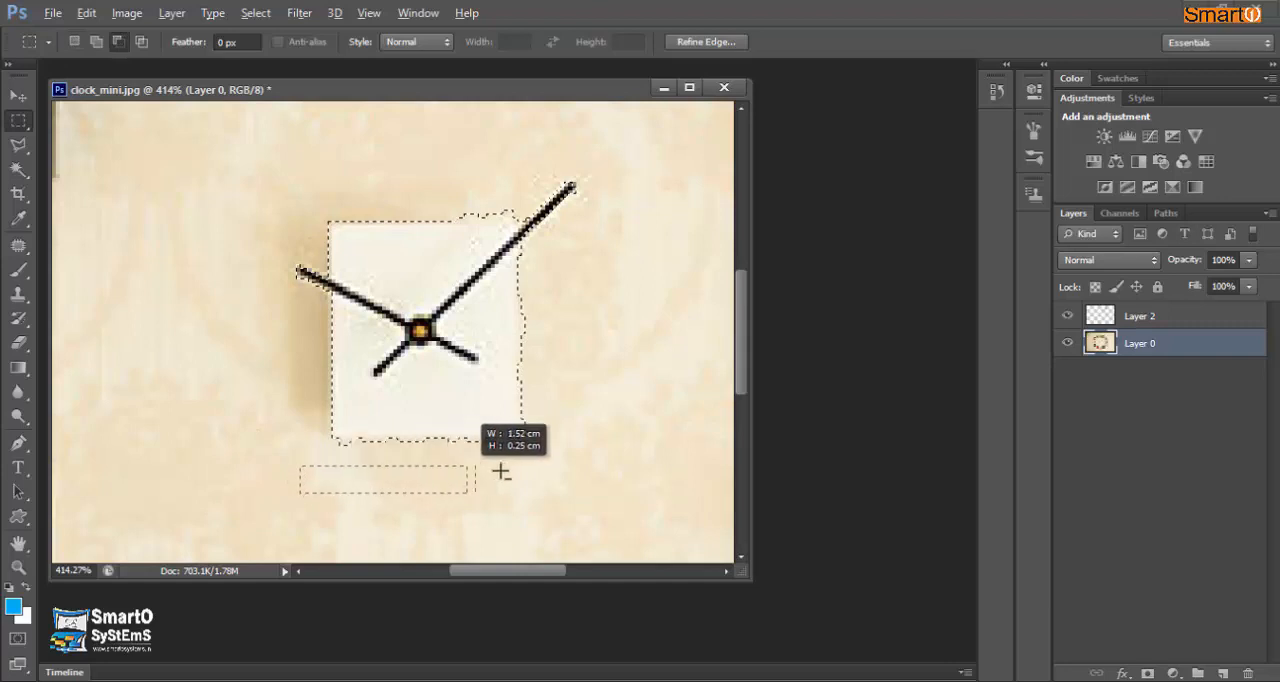
drag(501, 471, 544, 437)
drag(546, 484, 522, 250)
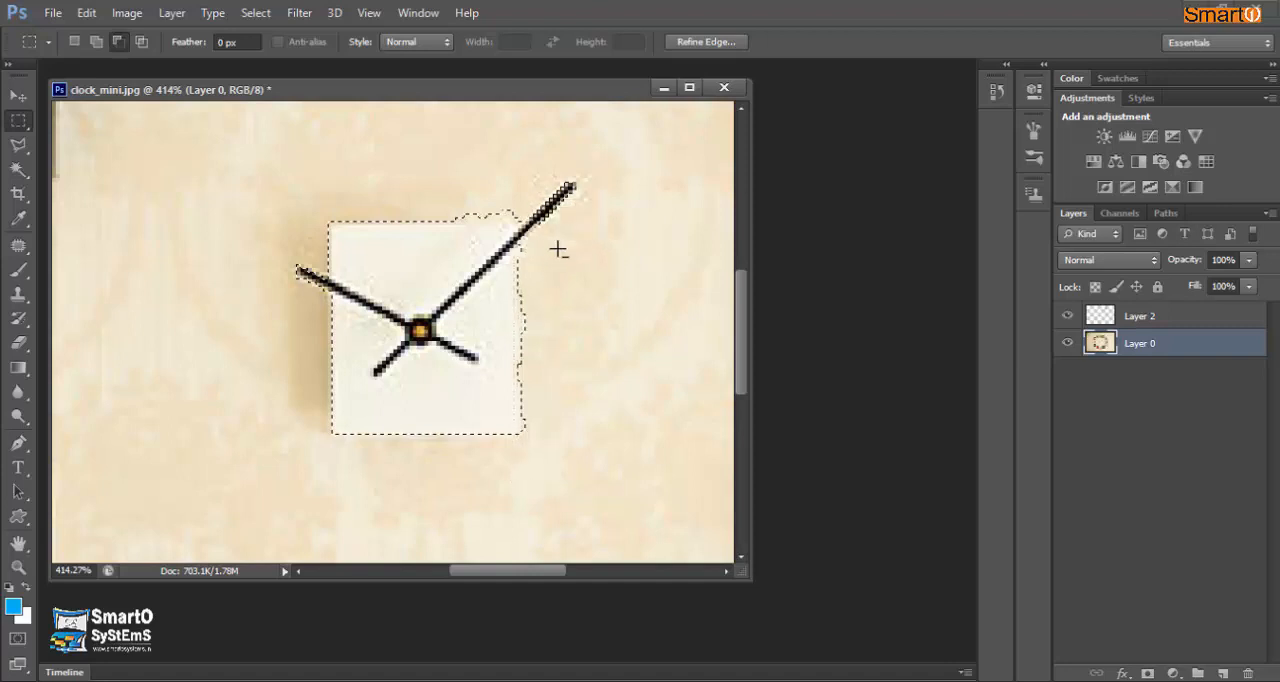
drag(435, 195, 530, 220)
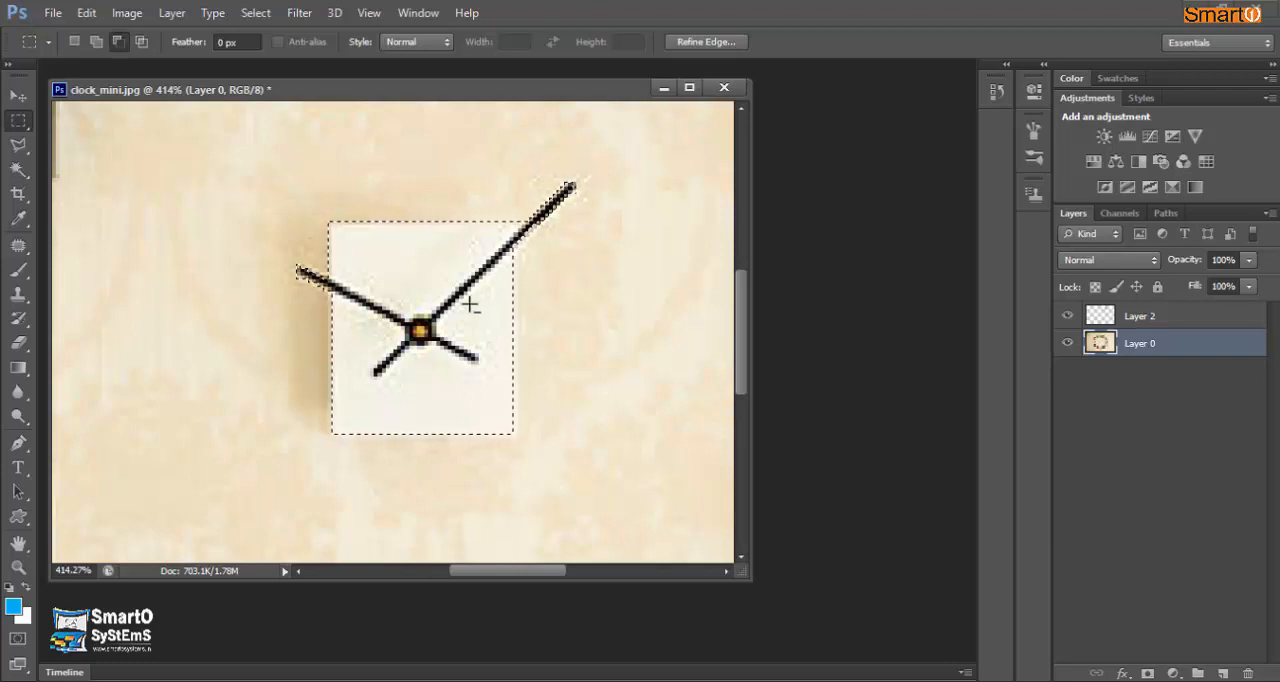
- Copy the selected clock and paste it twice, placing one copy to the lower left of the original and the other directly below it
scroll(480, 310, down, 3)
scroll(521, 419, down, 1)
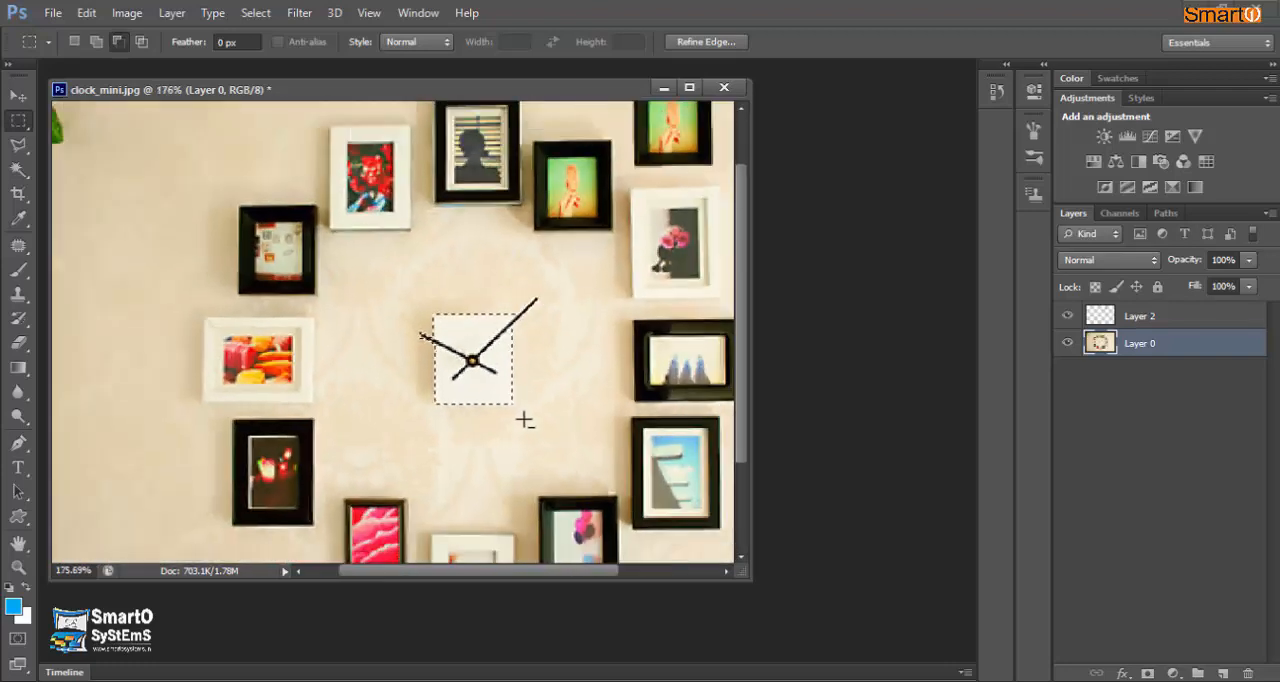
scroll(490, 450, down, 2)
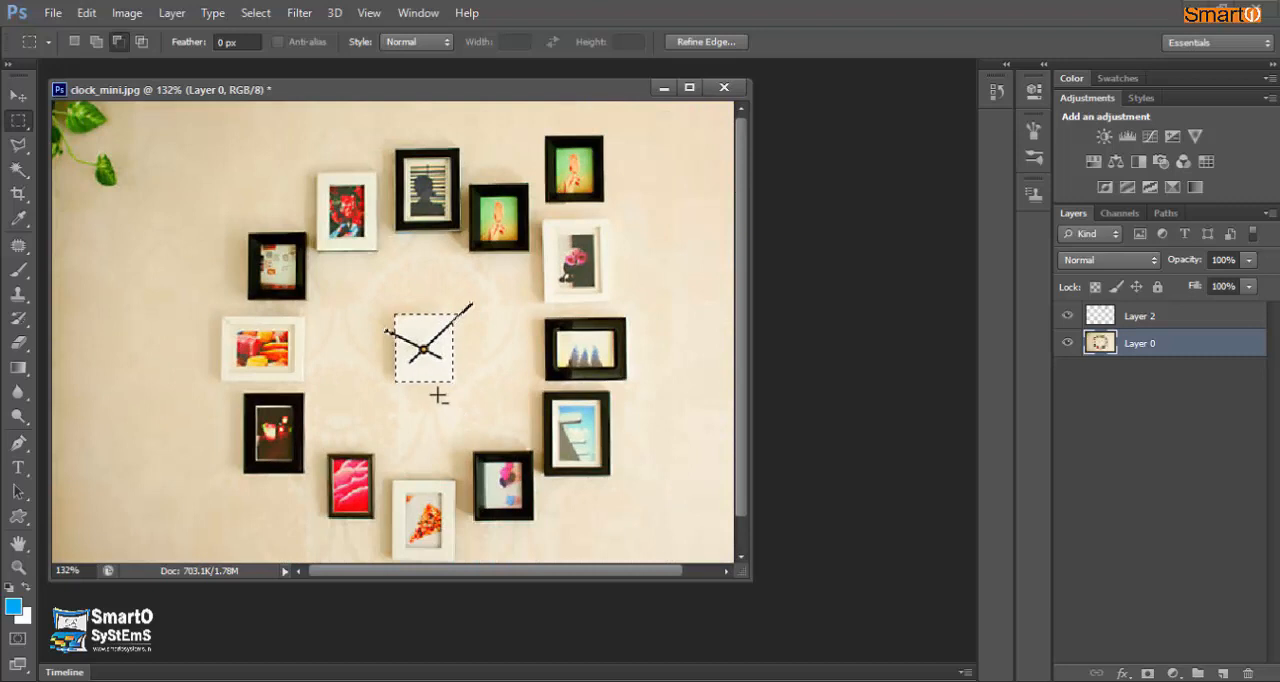
scroll(439, 394, down, 1)
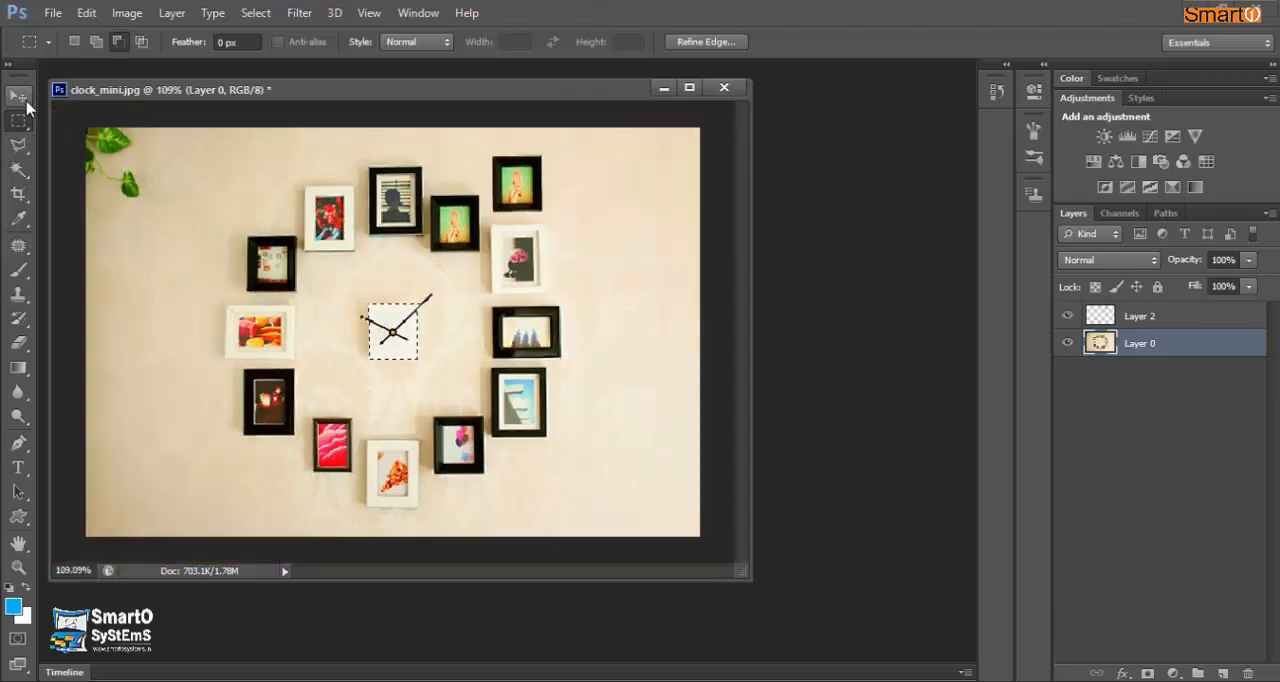
key(ctrl+v)
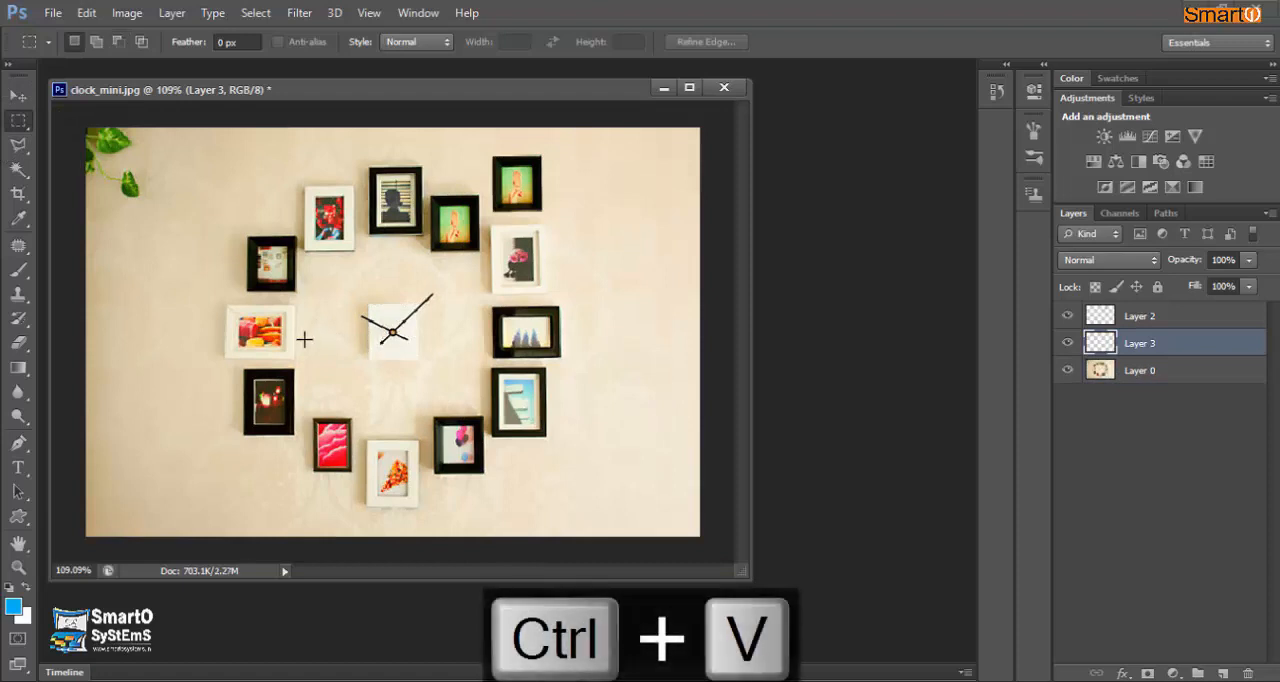
key(v)
drag(376, 333, 343, 353)
drag(334, 368, 331, 375)
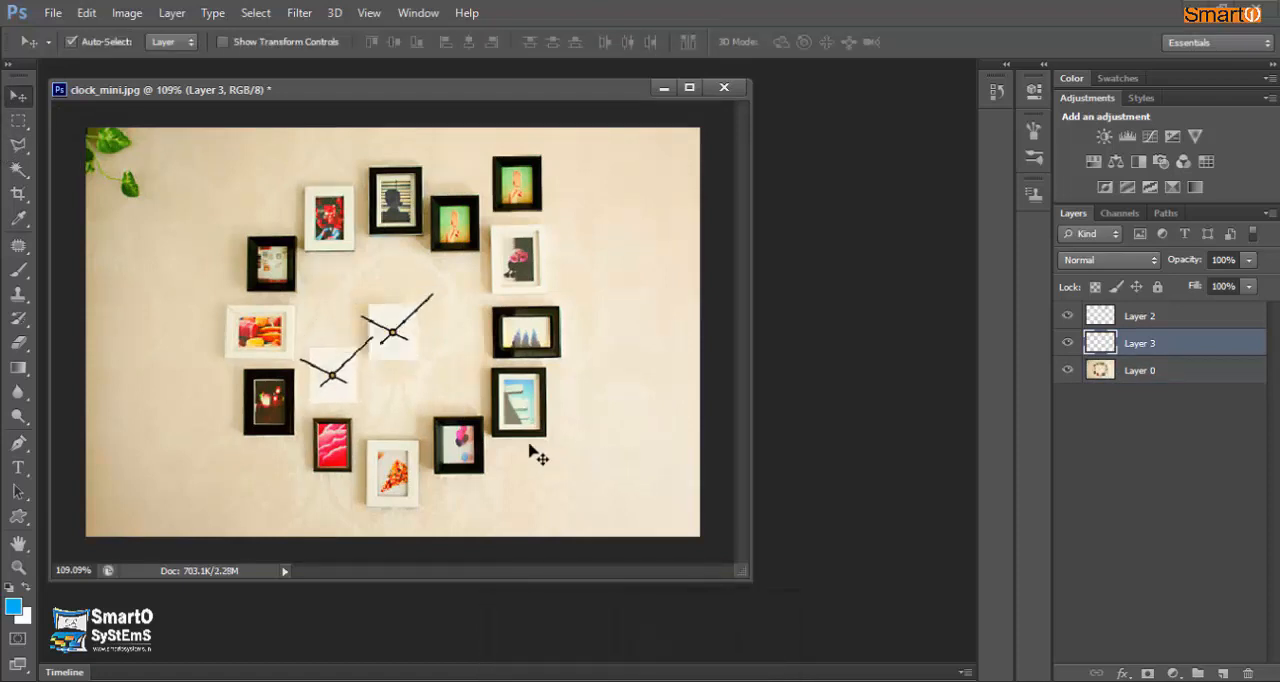
key(ctrl+v)
drag(397, 338, 401, 397)
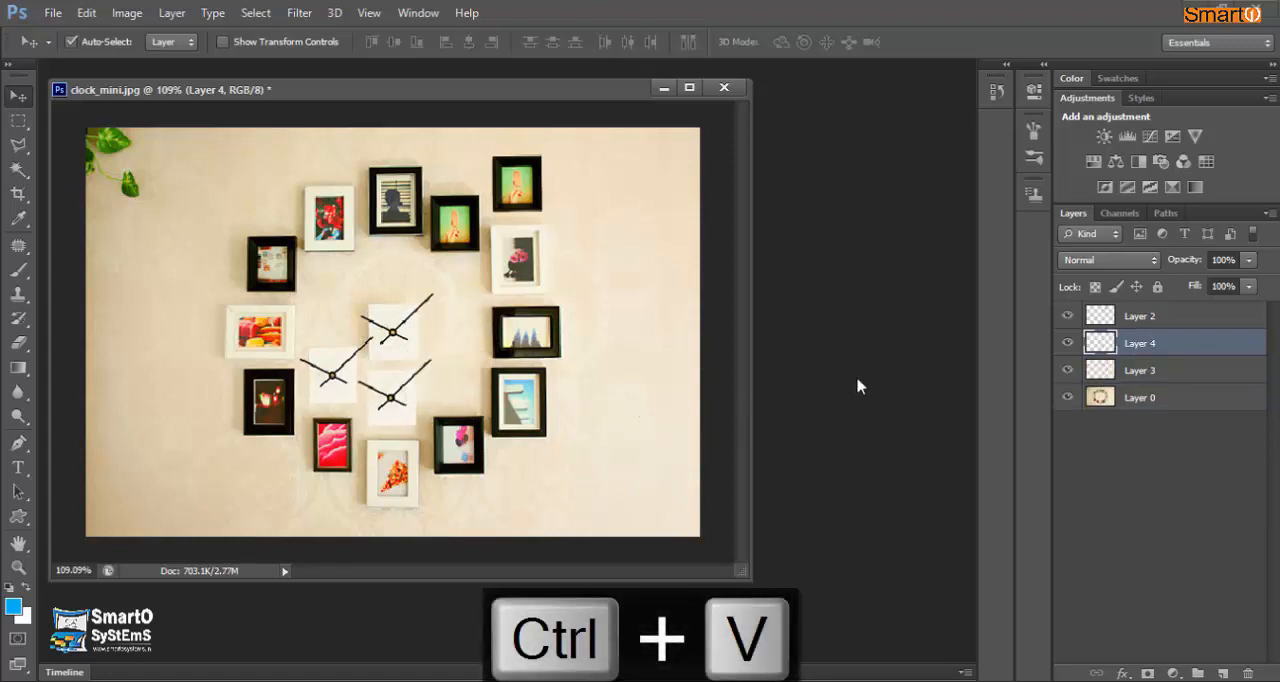
- Recolor the clock copy directly below the original using Hue/Saturation with hue -168, saturation +63 and lightness -30
click(117, 14)
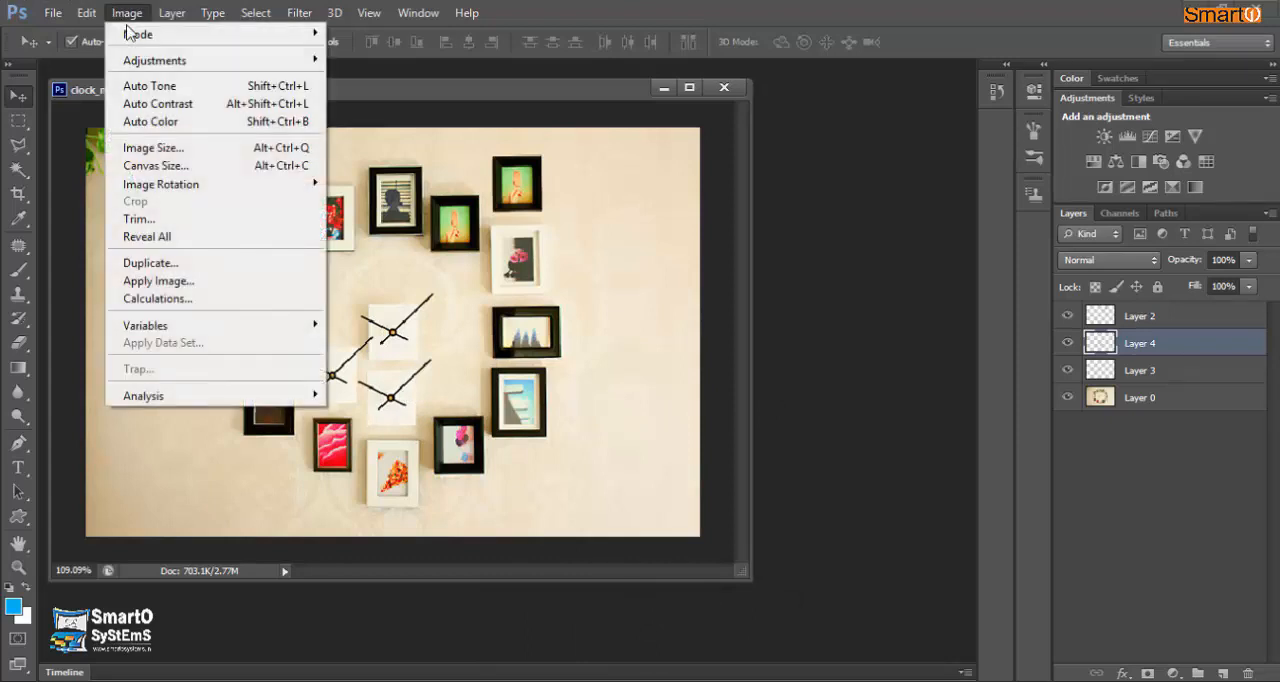
mouse_move(172, 60)
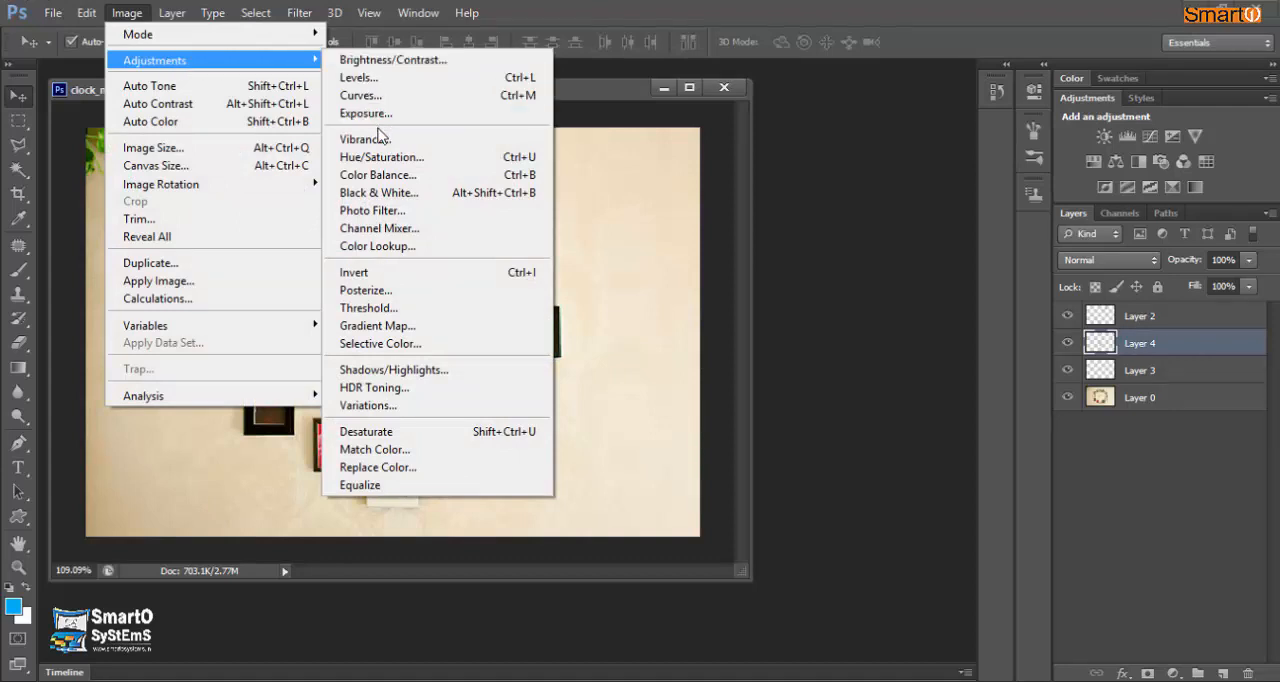
click(389, 160)
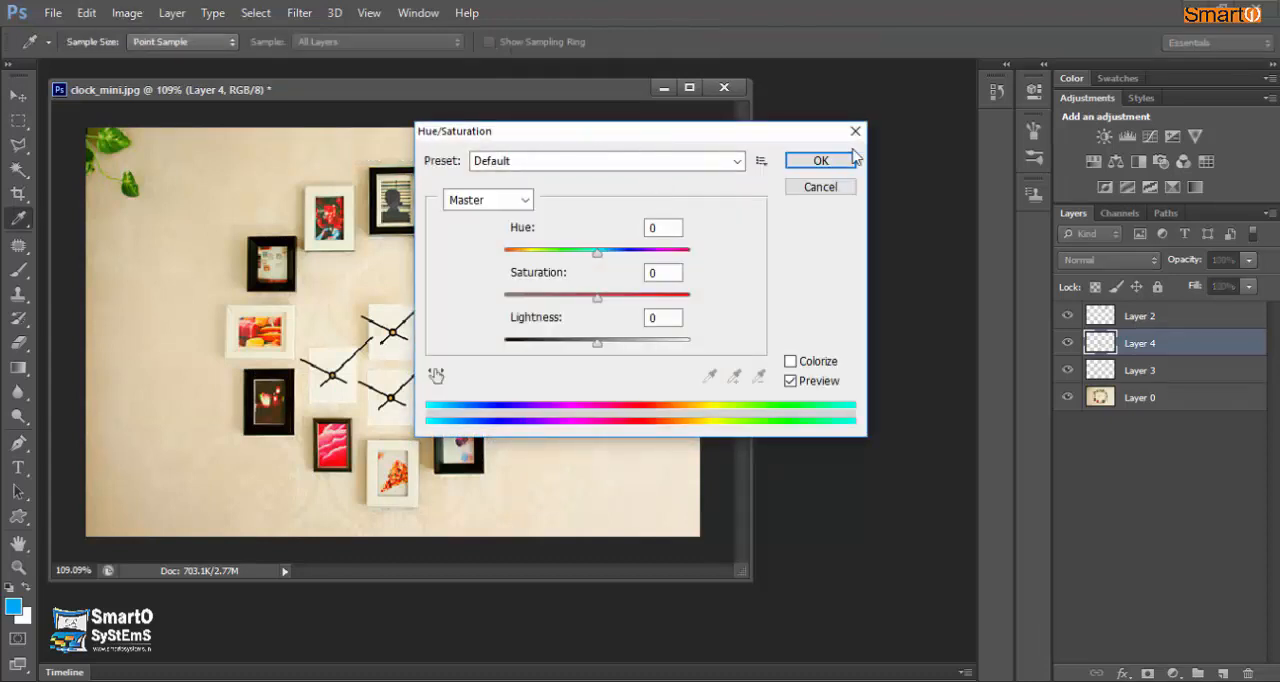
drag(680, 134, 899, 113)
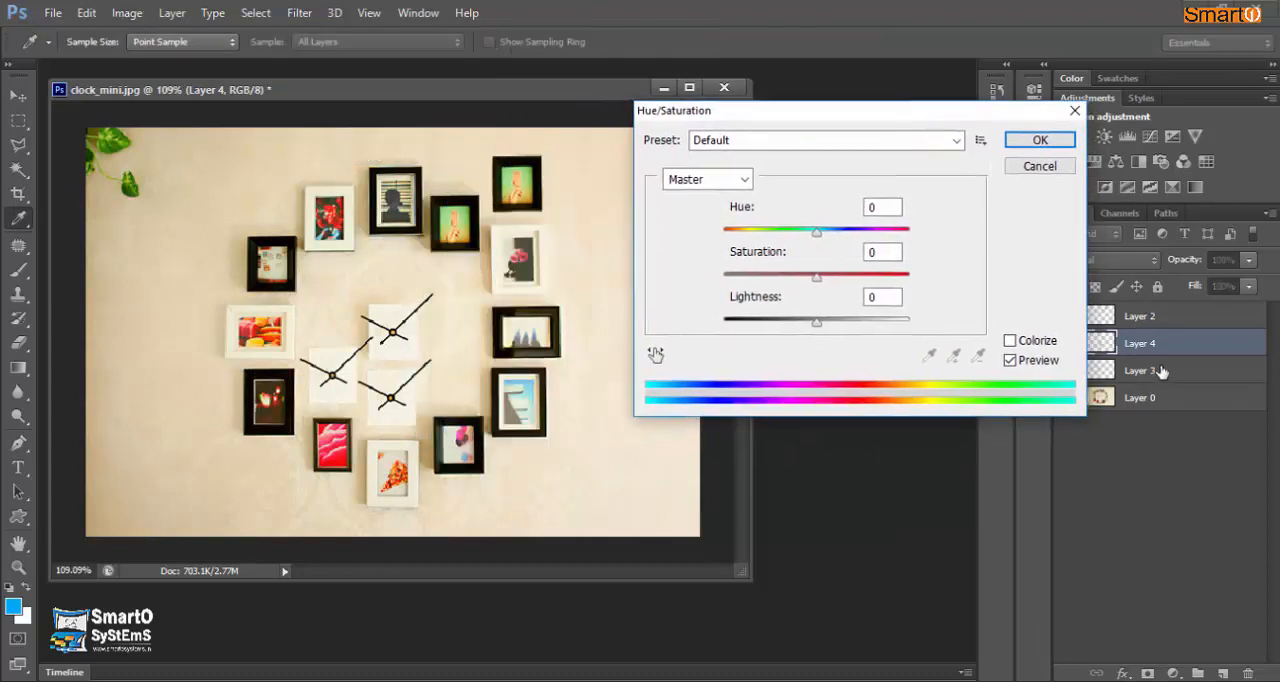
mouse_move(818, 234)
mouse_down()
mouse_move(712, 240)
mouse_move(814, 246)
mouse_move(763, 252)
mouse_move(803, 252)
mouse_up()
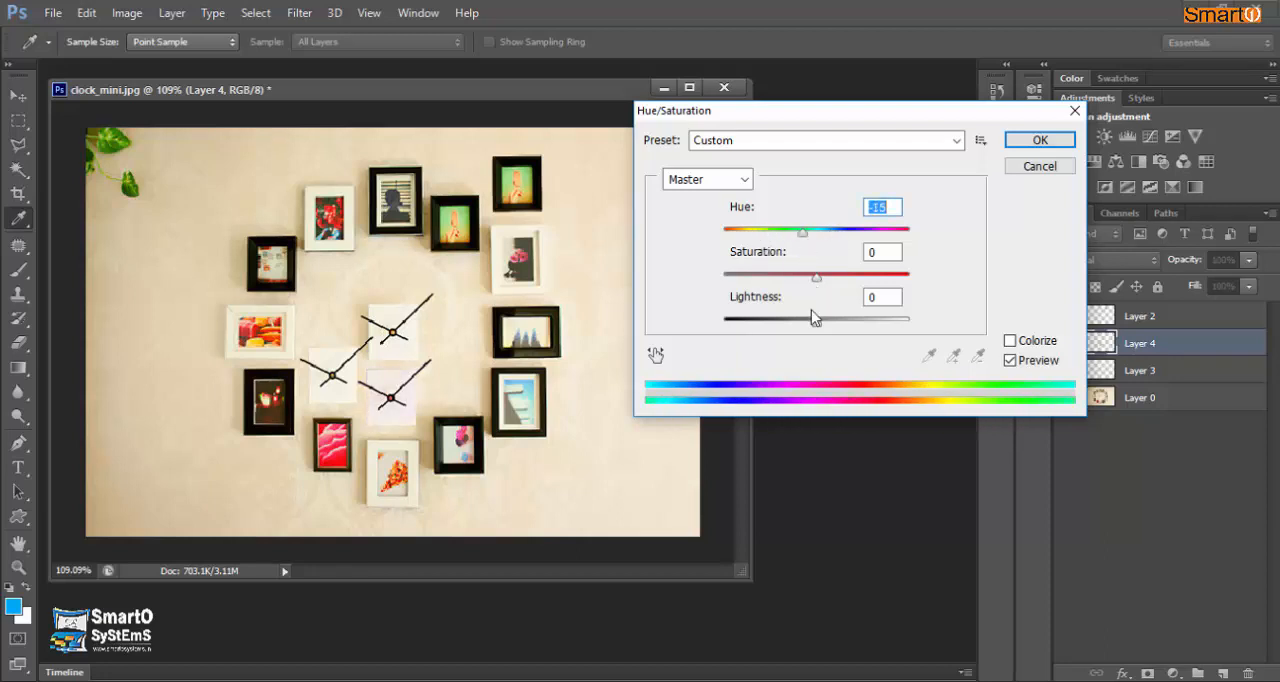
mouse_move(814, 328)
mouse_down()
mouse_move(777, 328)
mouse_move(790, 328)
mouse_up()
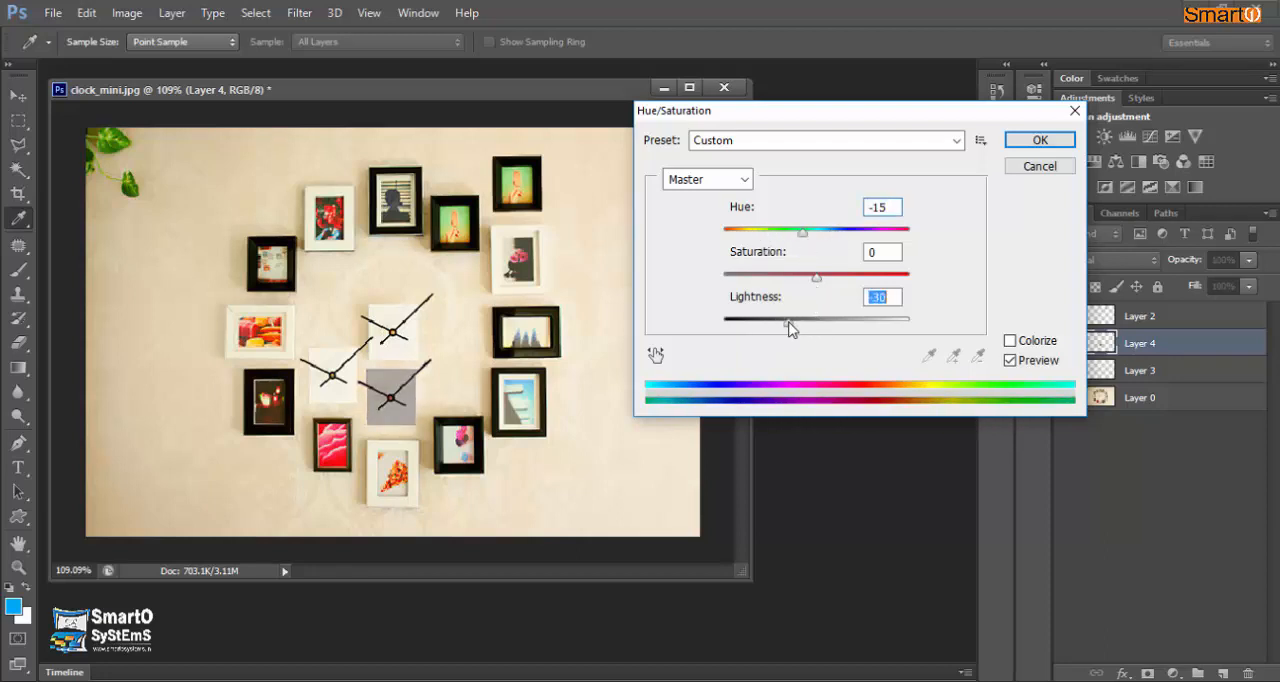
drag(803, 231, 896, 231)
drag(817, 278, 876, 281)
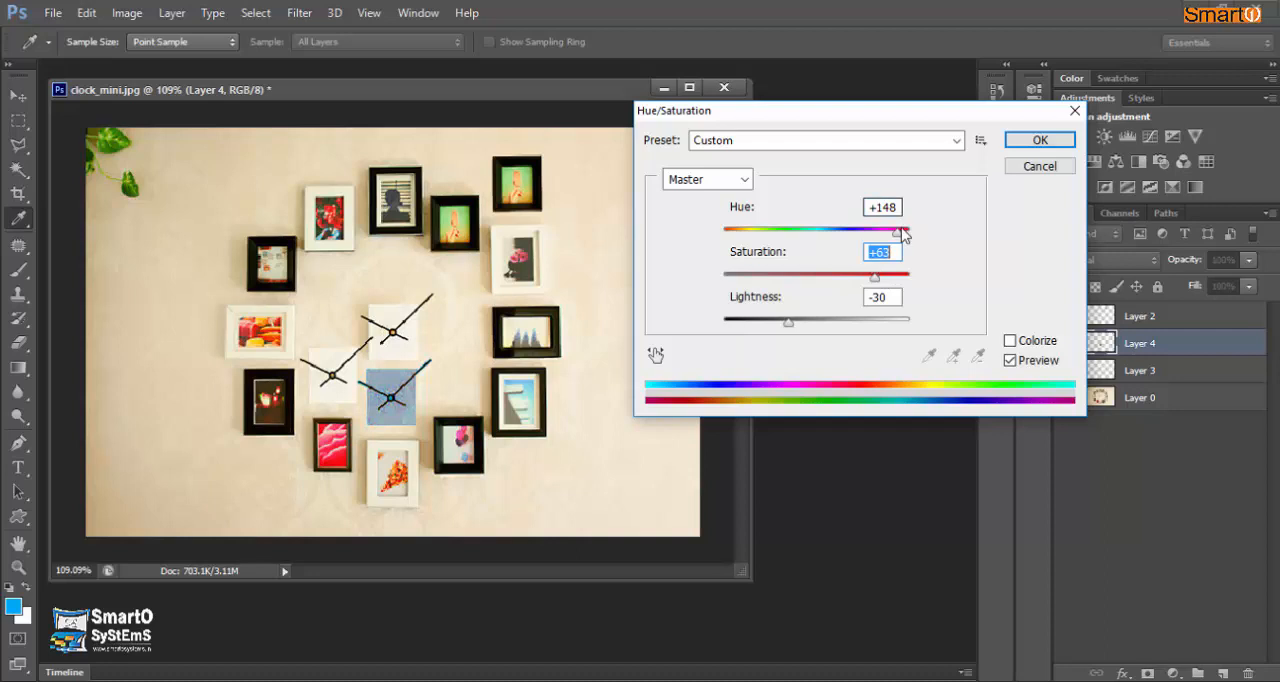
drag(903, 234, 729, 263)
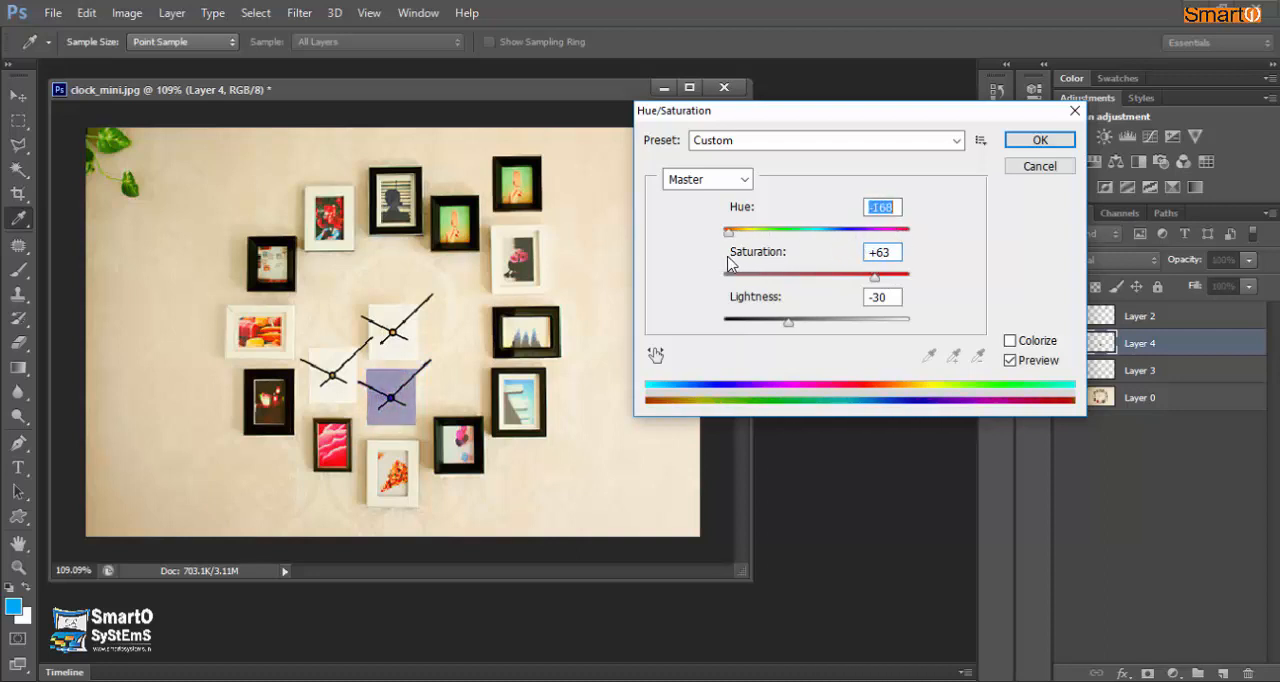
click(1040, 140)
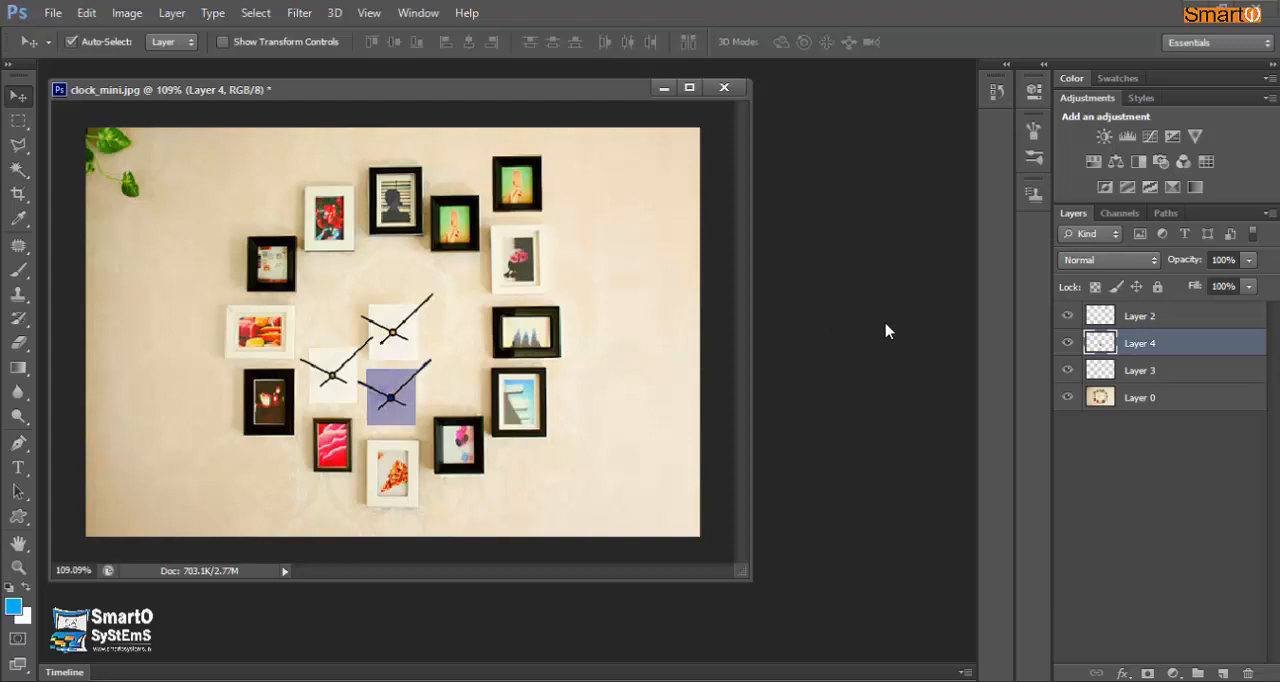
- Delete Layer 2, Layer 4 and Layer 3 together, keeping only Layer 0
click(1124, 312)
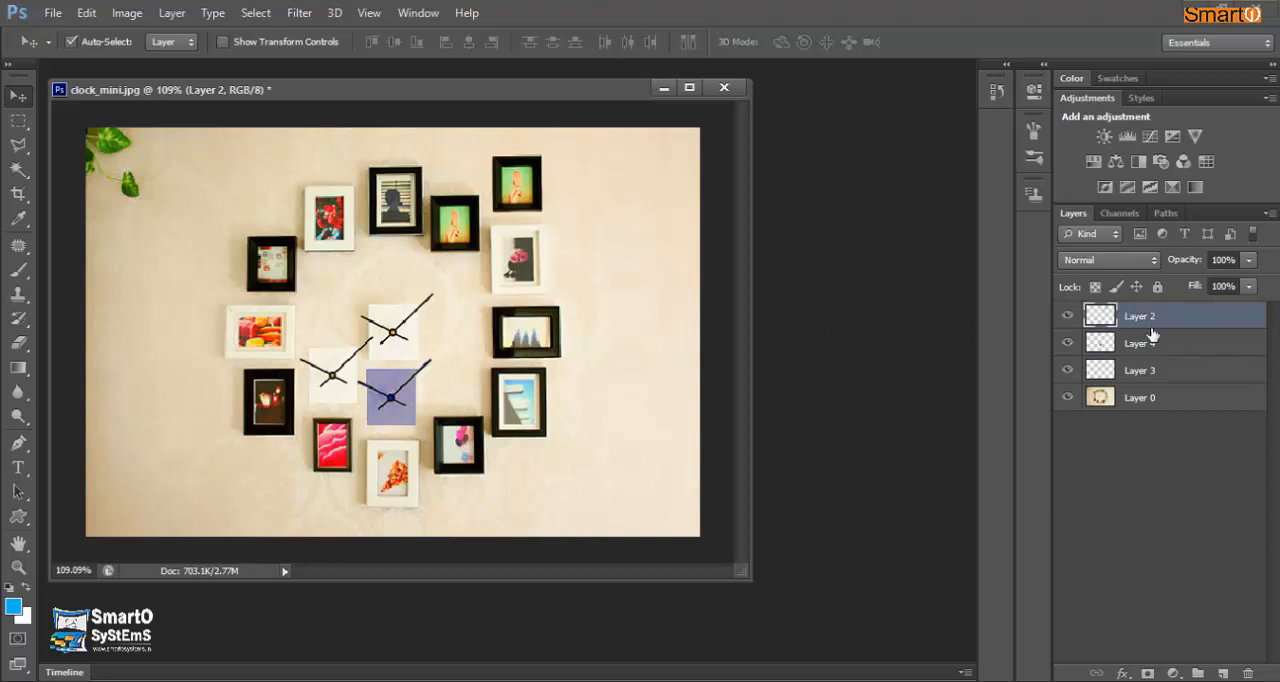
shift+click(1150, 374)
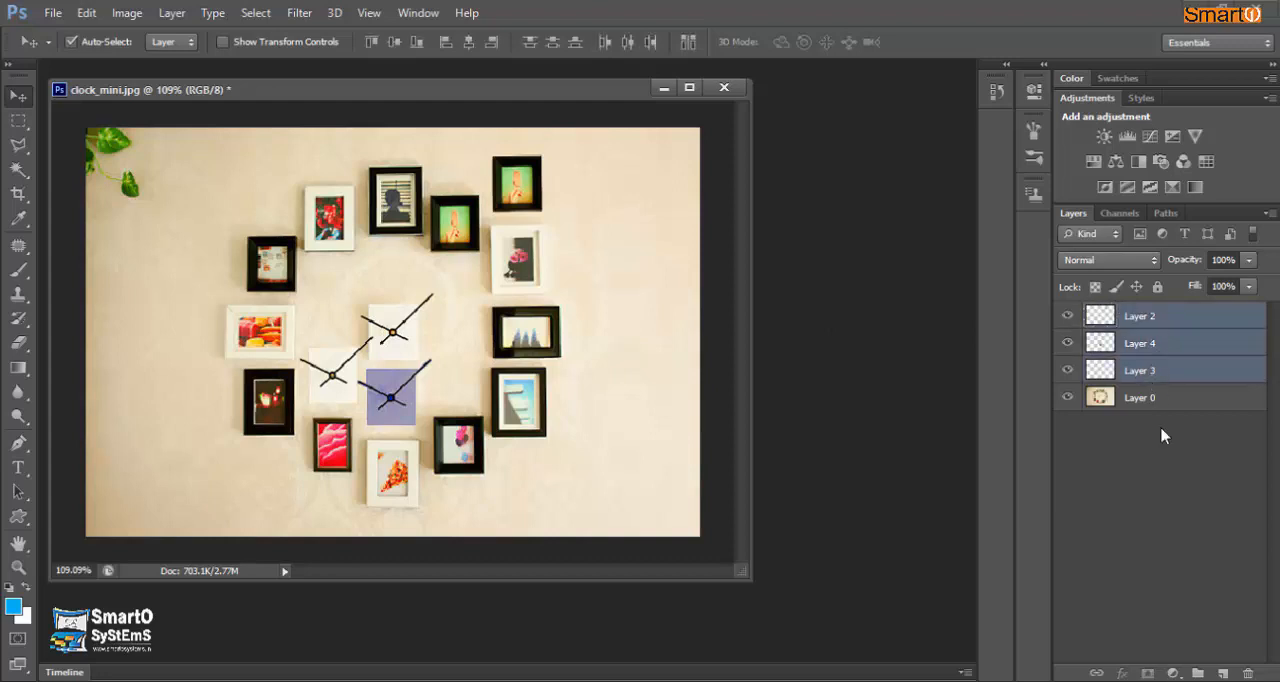
click(1248, 673)
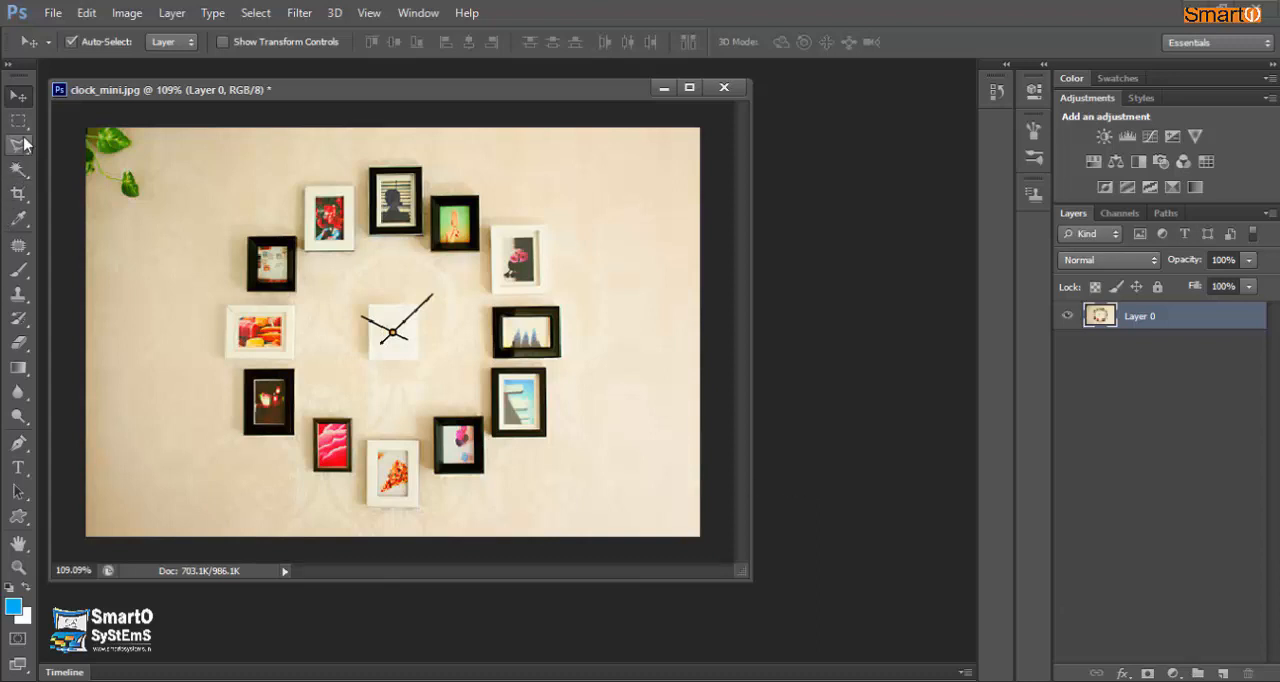
- Activate the Magic Wand tool for selecting on Layer 0
click(19, 170)
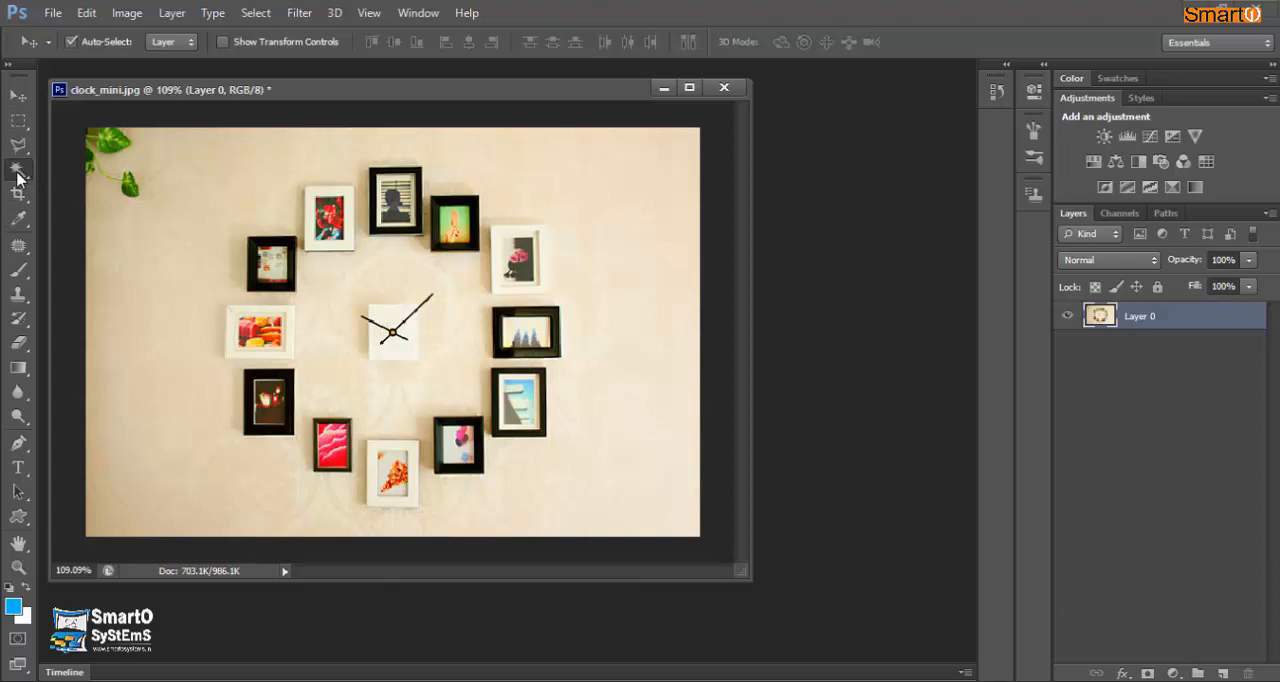